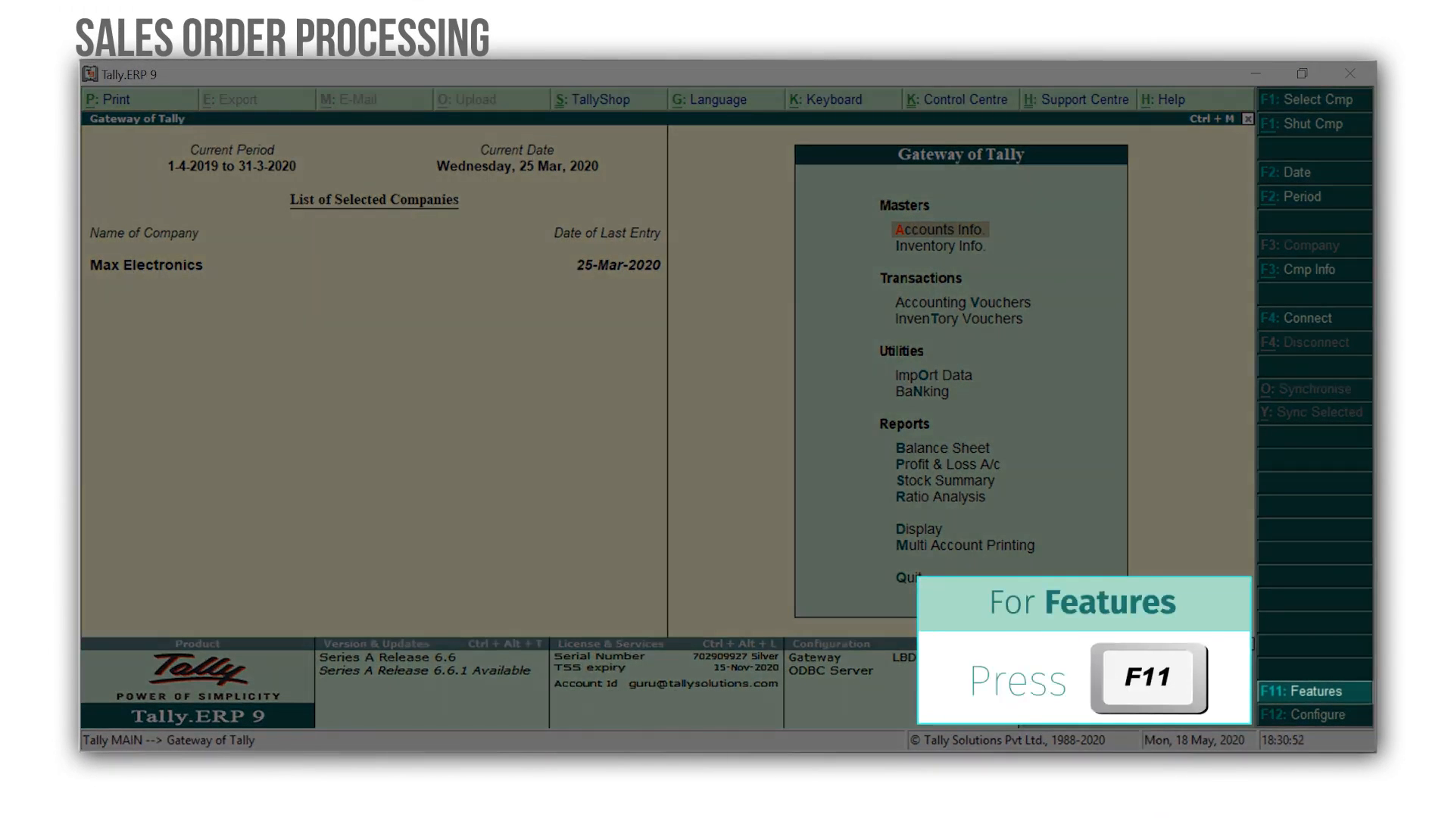
Enable sales order processing in the company's inventory features and accept the change.
key(F11)
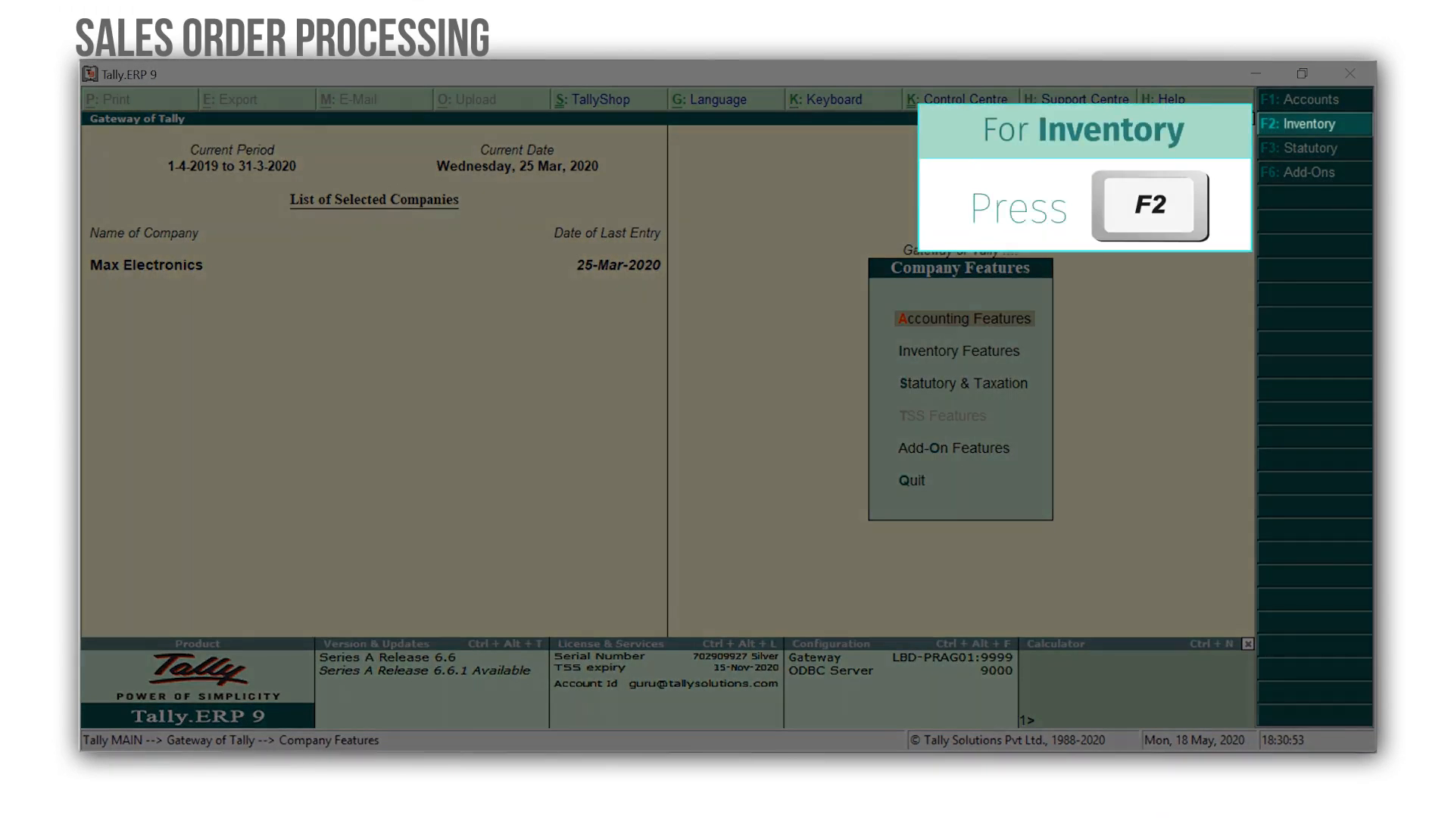
key(F2)
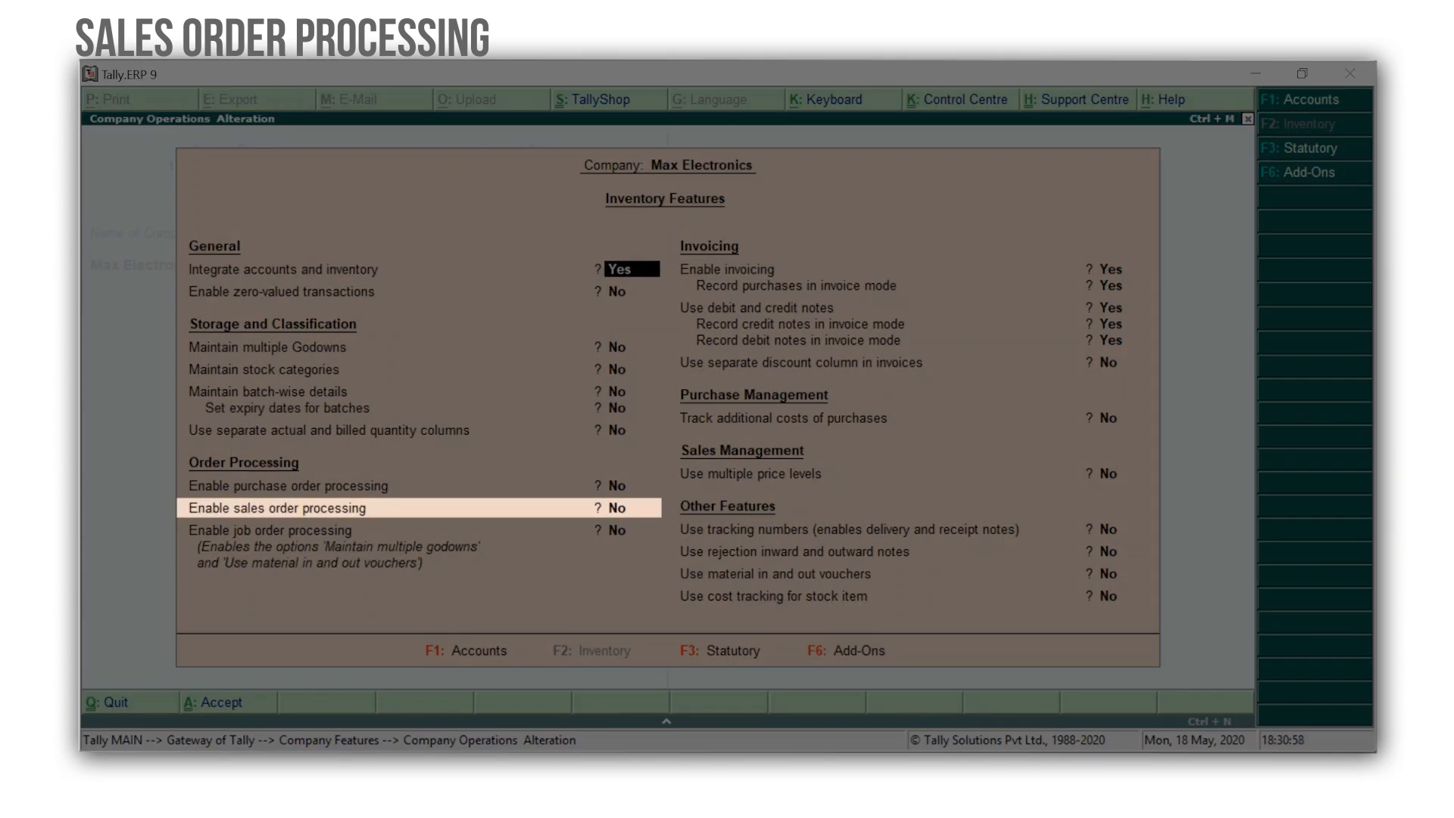
key(Down)
key(Down)
key(Down)
key(Down)
key(Down)
key(Down)
key(Down)
key(Down)
text(y)
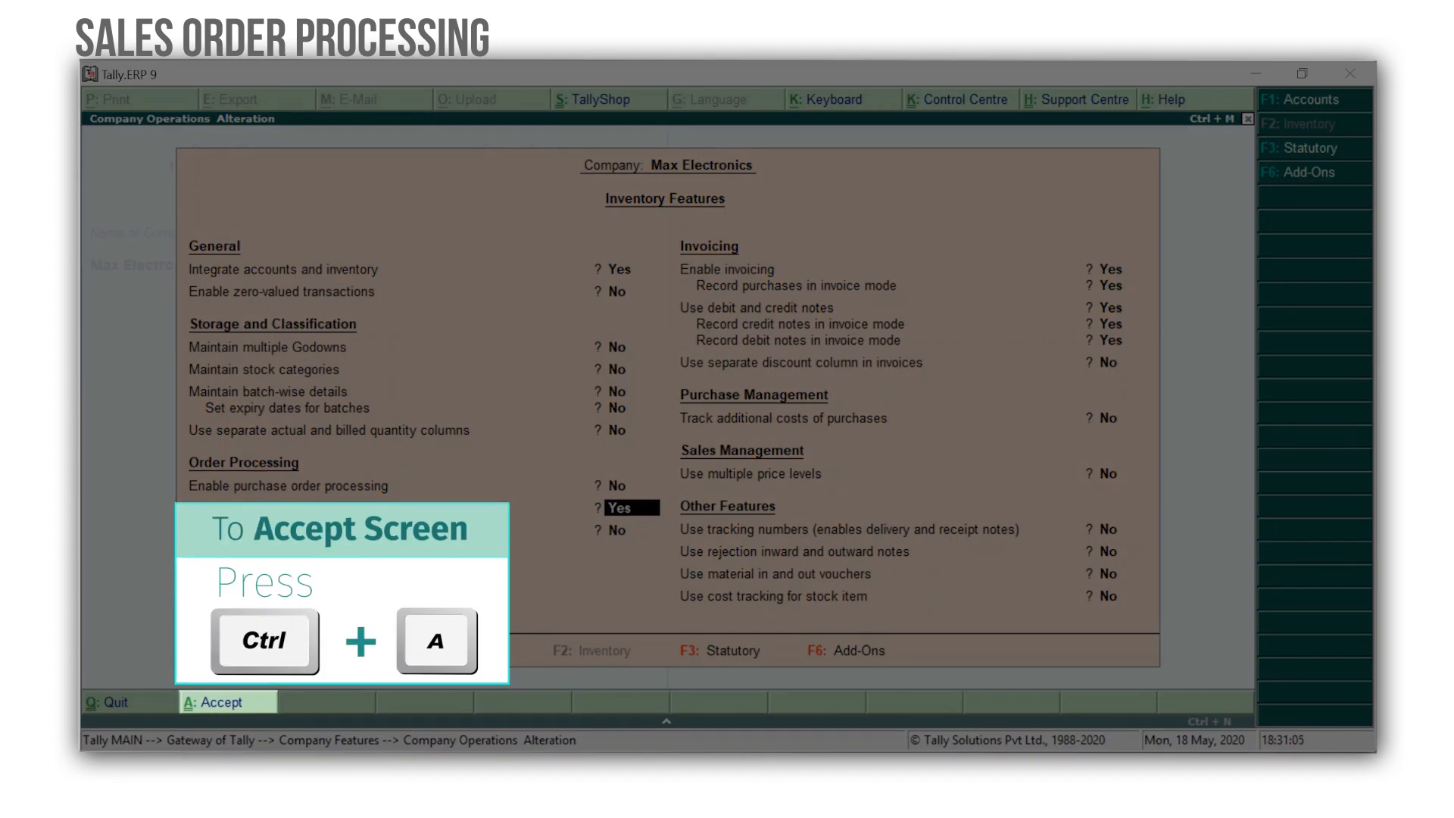
key(ctrl+a)
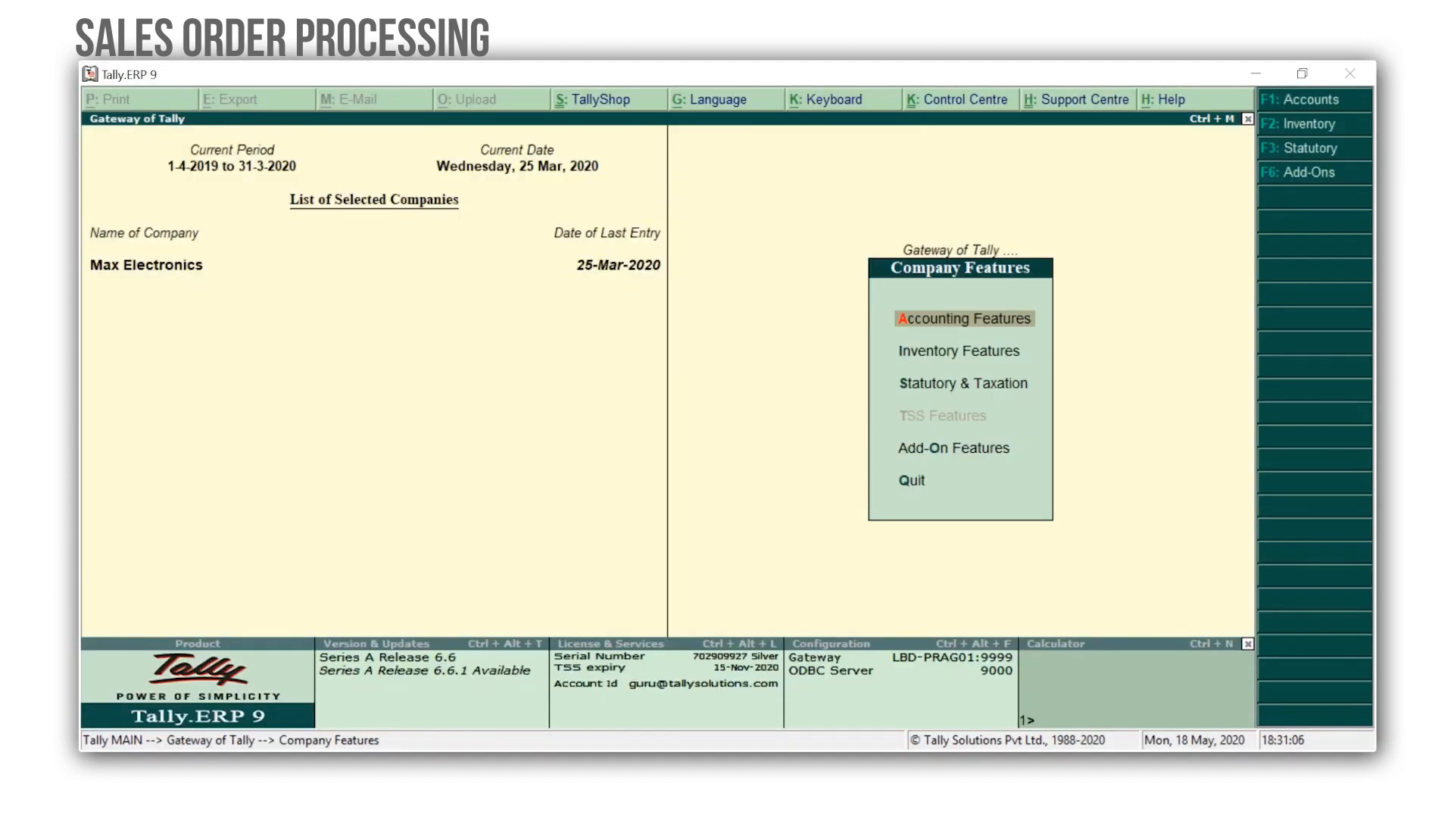
key(Escape)
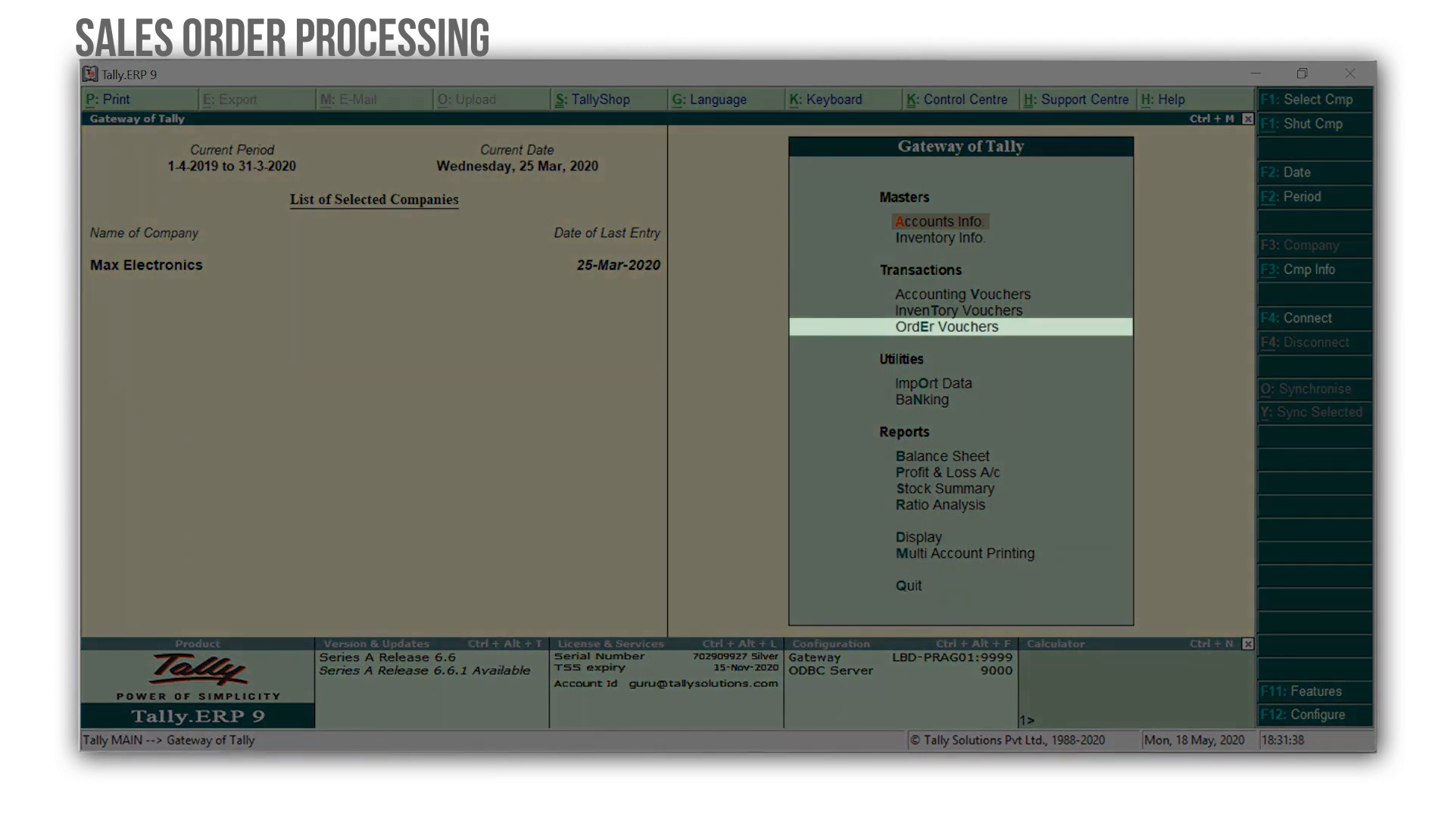
Create a sales order voucher for party Hi-Tech Computer World with Sales as the sales ledger.
key(Down)
key(Down)
key(Down)
key(Down)
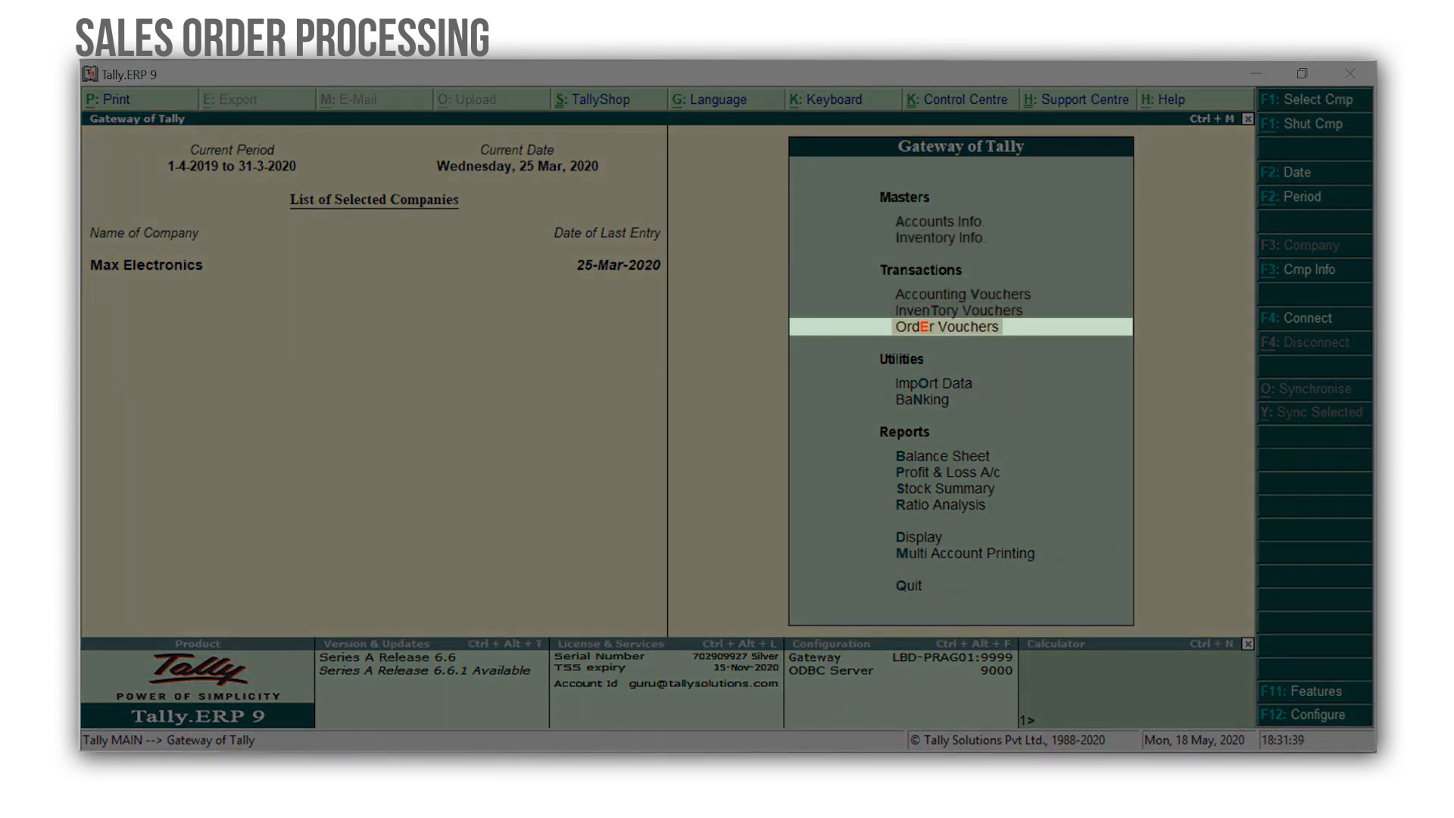
key(Return)
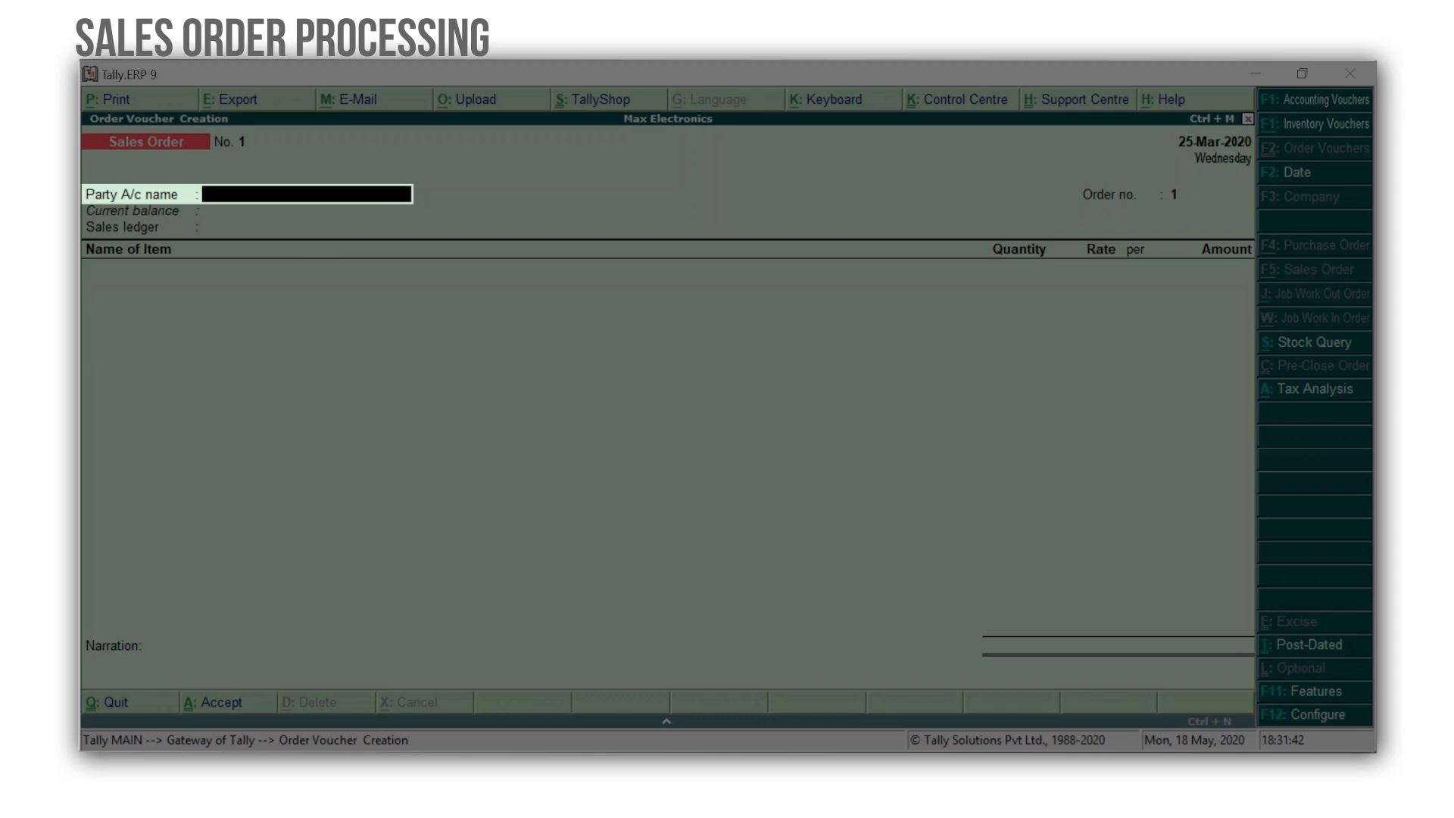
text(Hi)
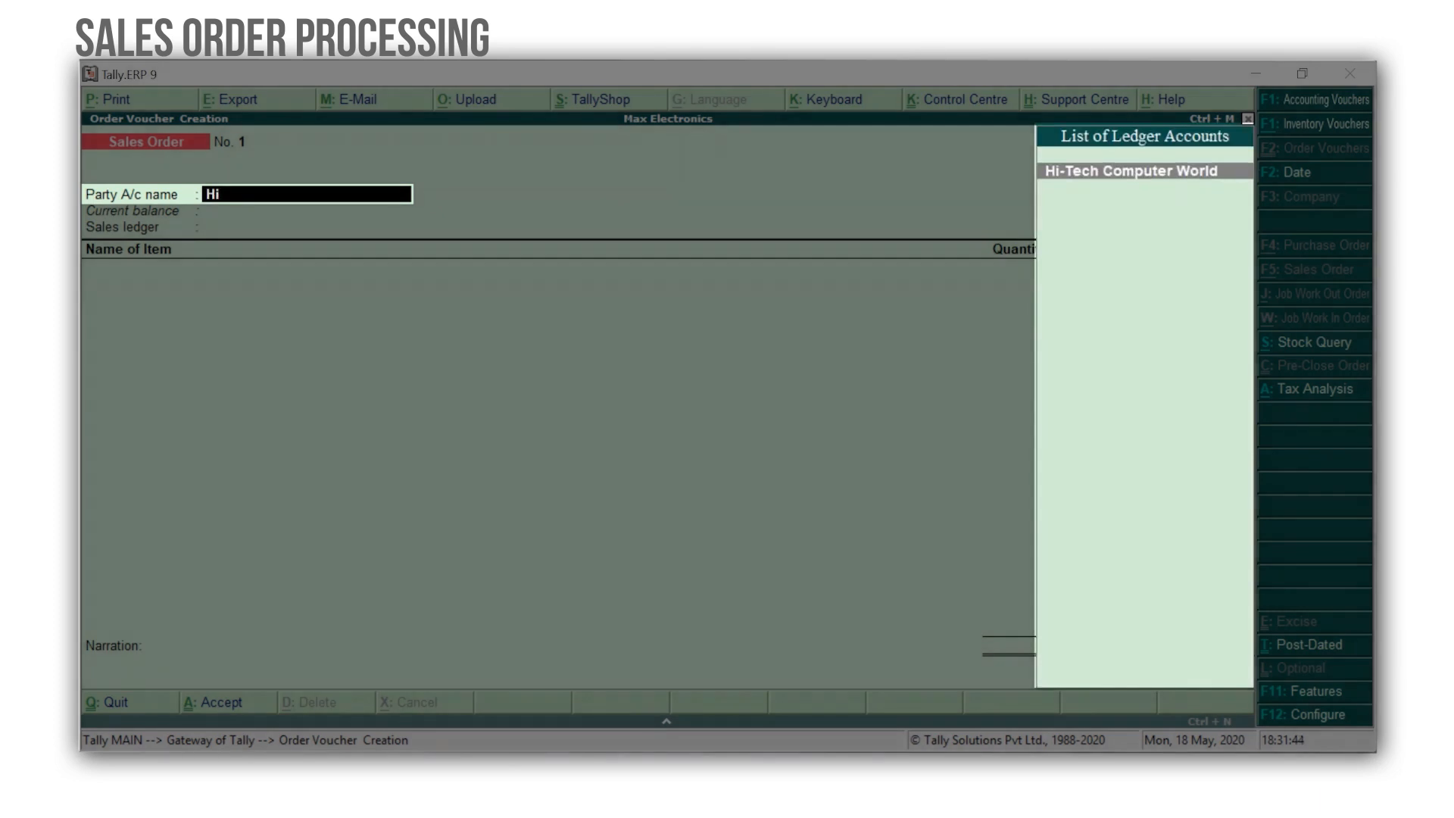
key(Return)
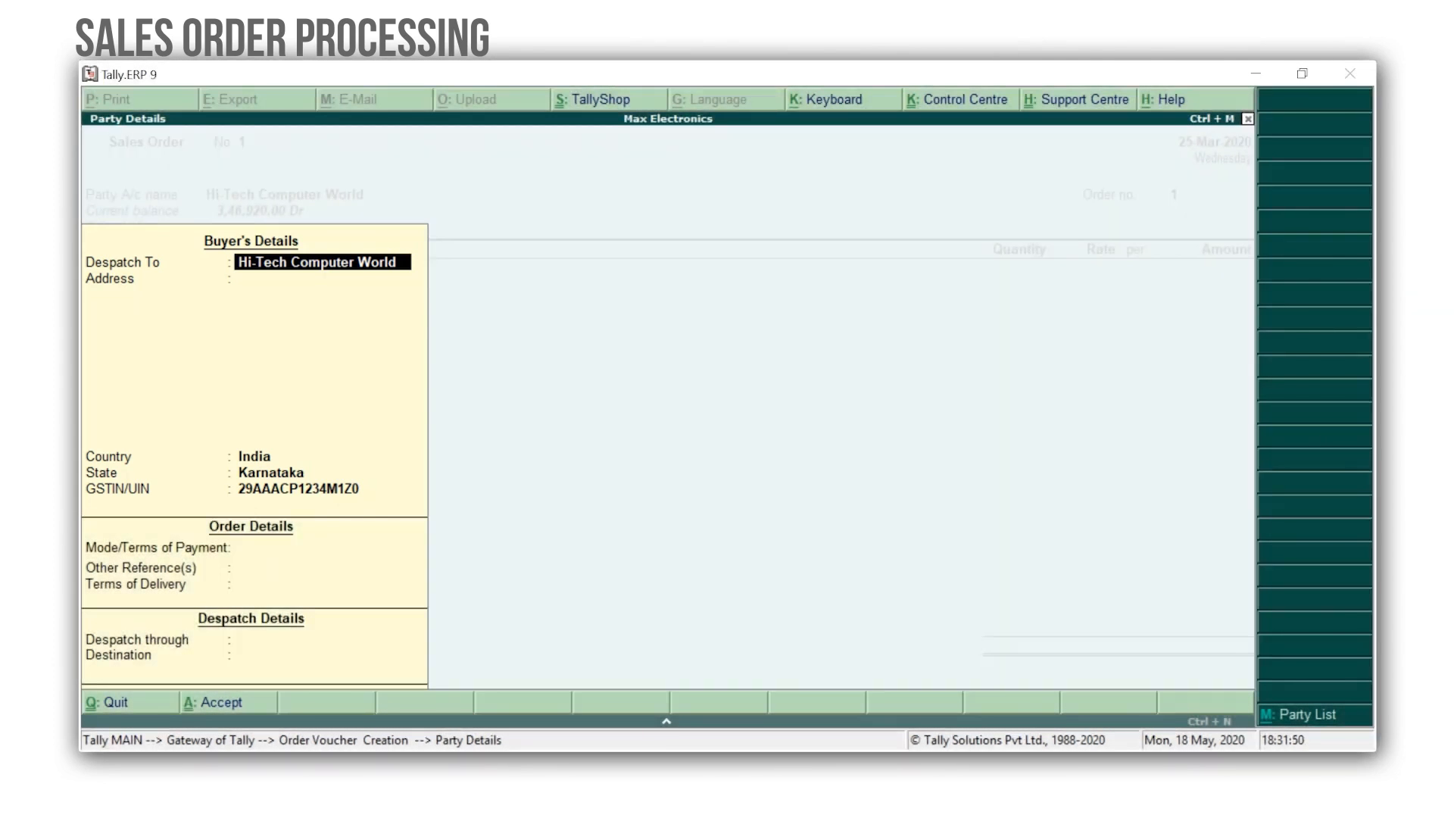
key(ctrl+a)
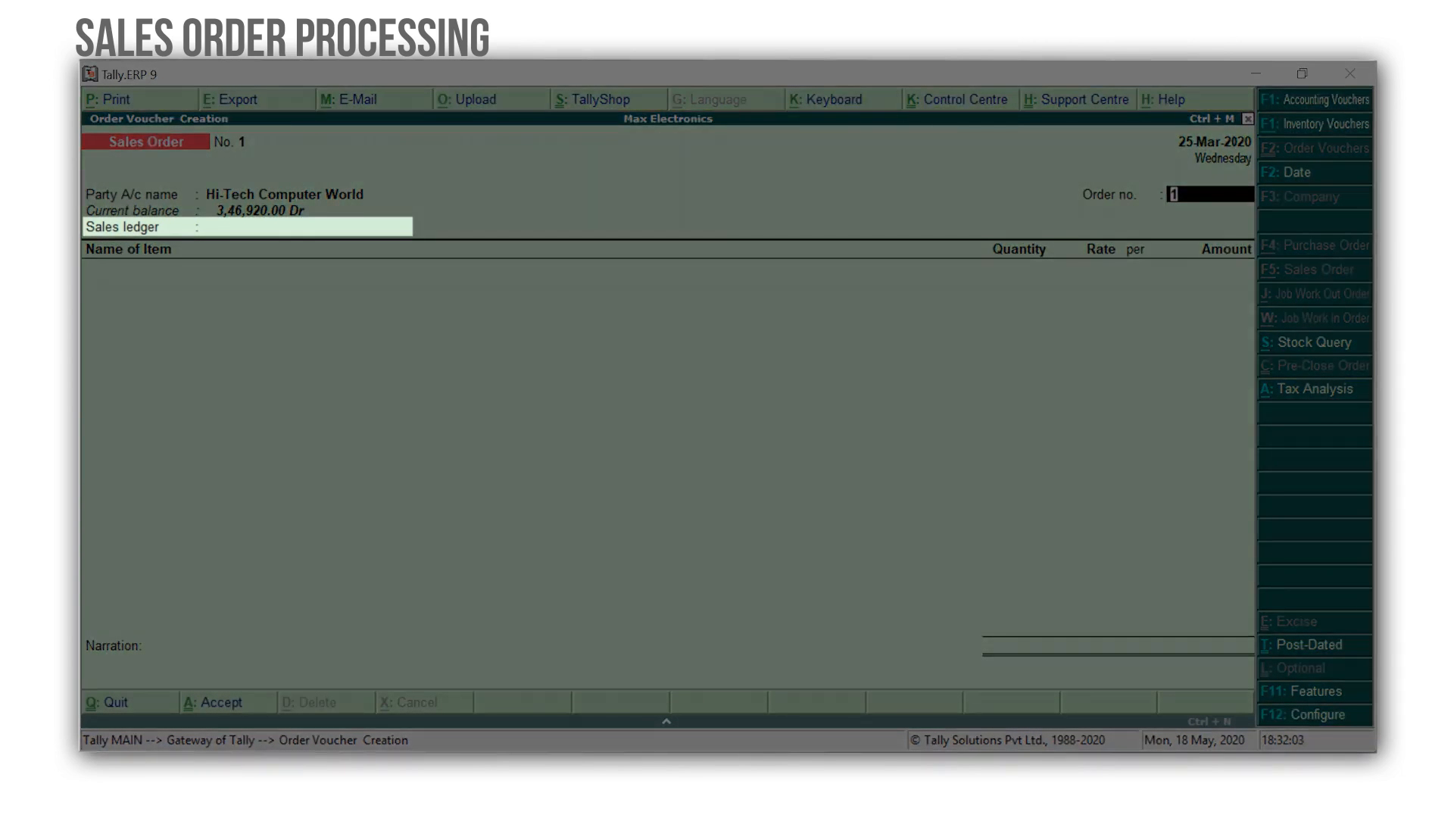
key(Return)
key(Return)
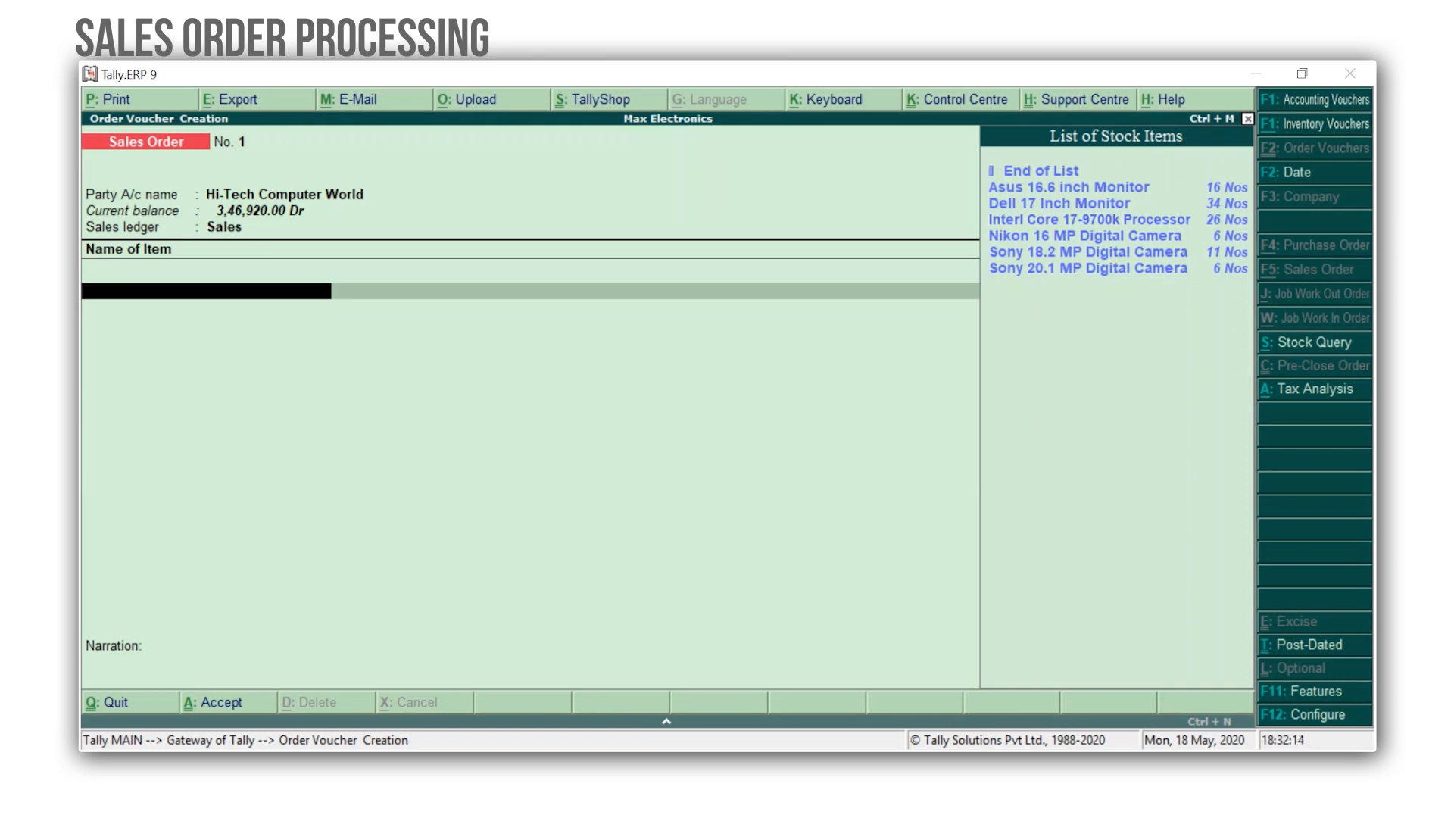
Add Asus 16.6 inch Monitor to the order, due on 3 days, quantity 10 Nos at a rate of 7,000.
key(Down)
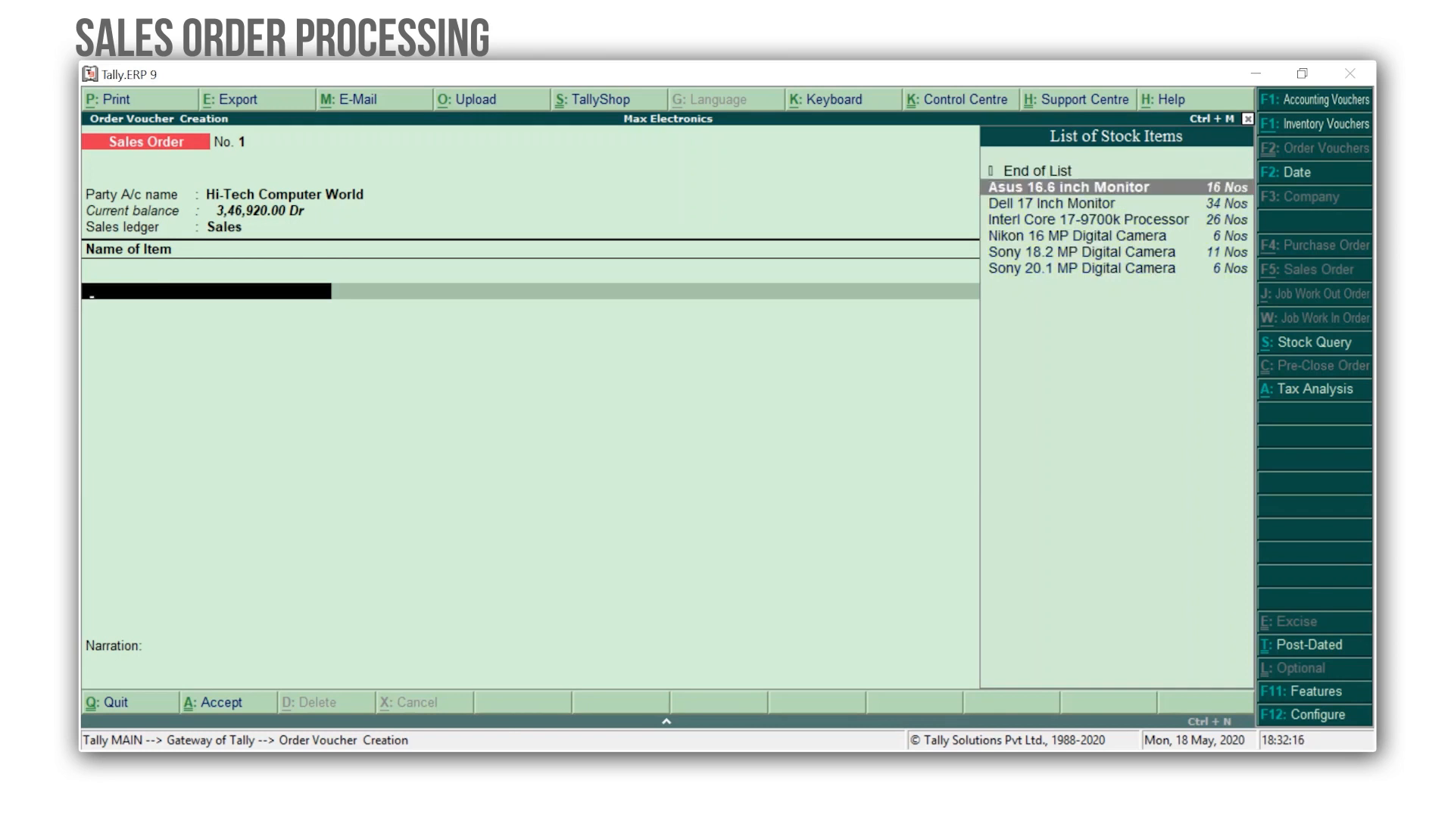
key(Return)
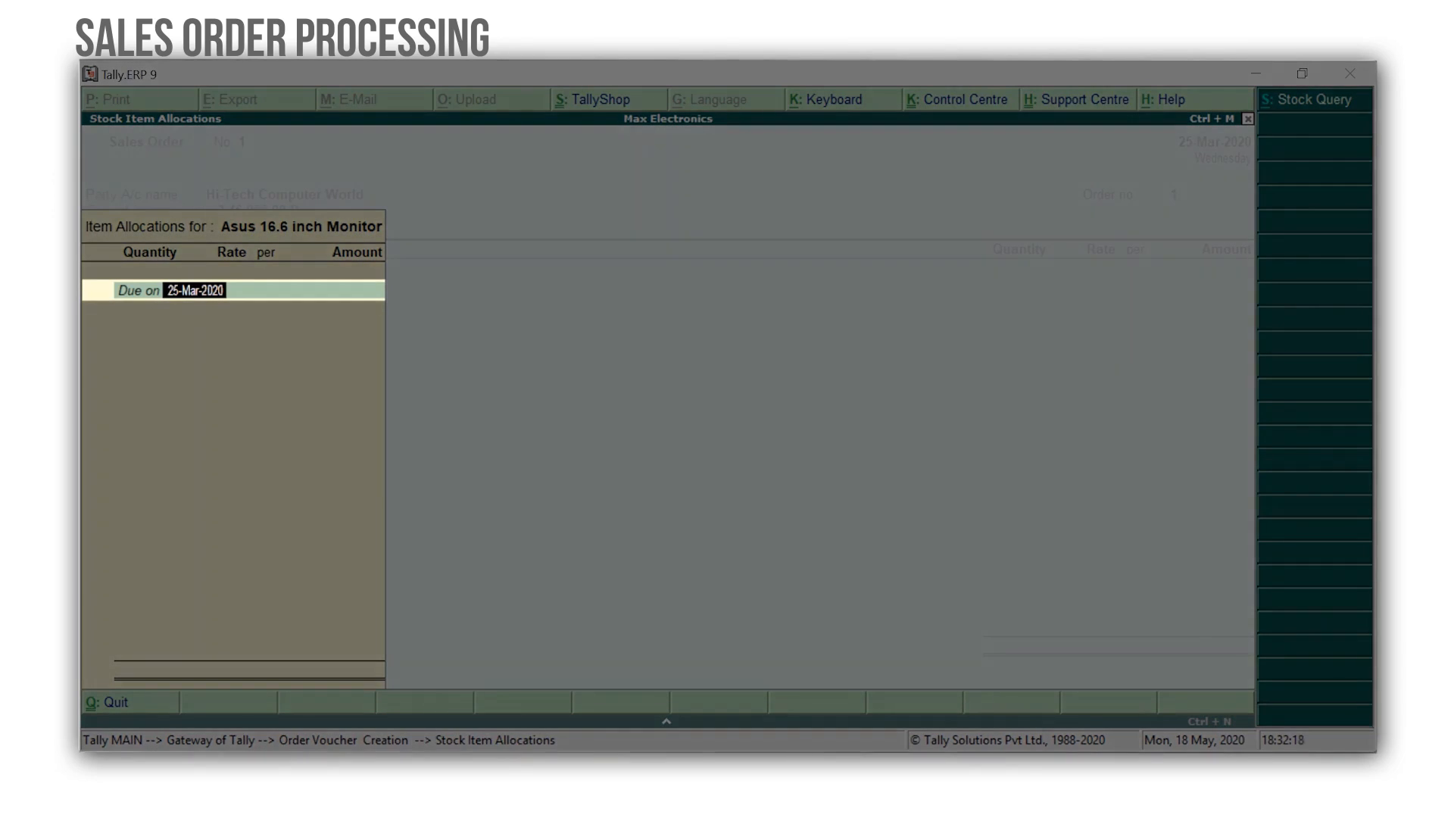
text(3 days)
key(Return)
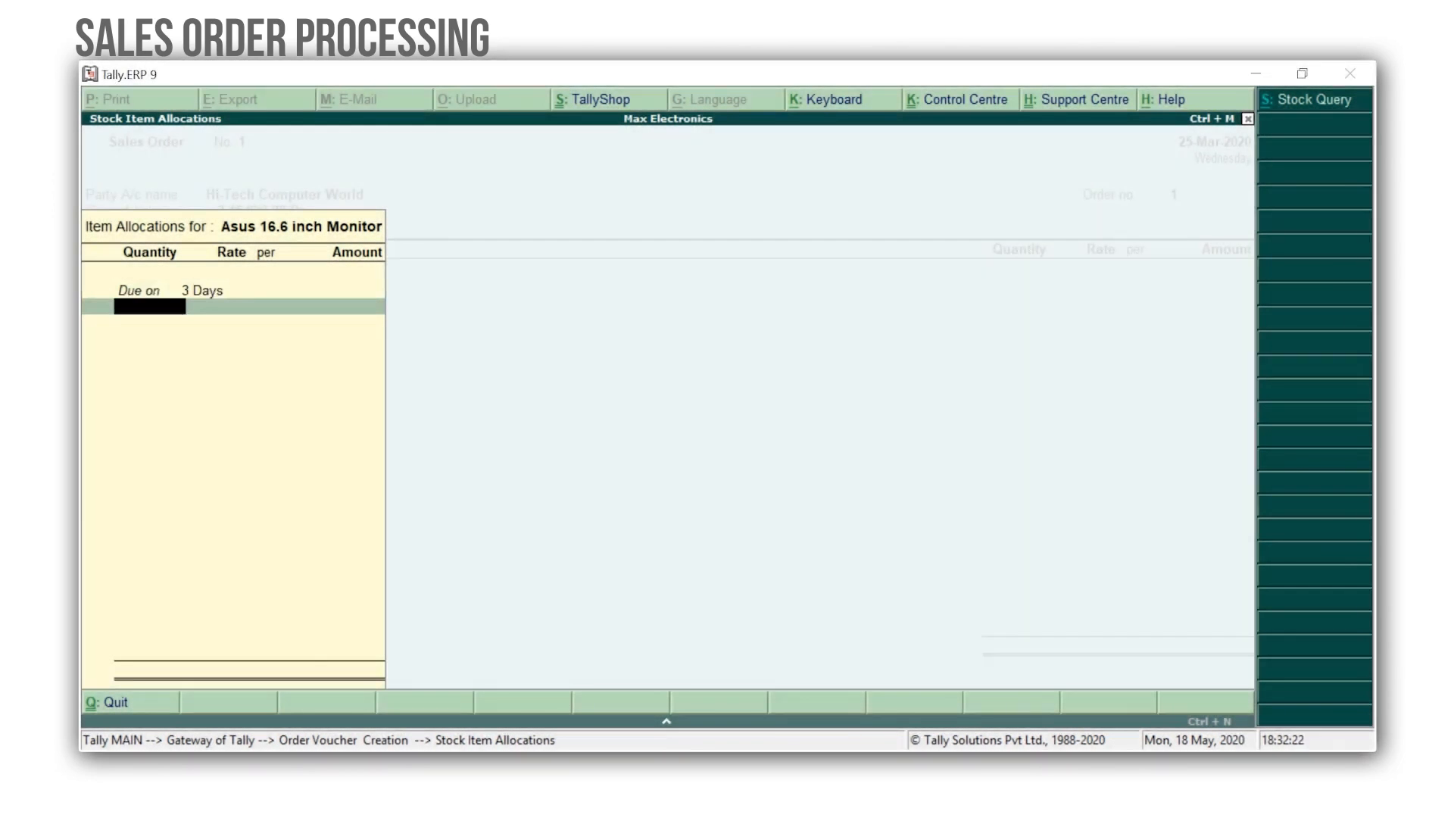
text(10)
key(Return)
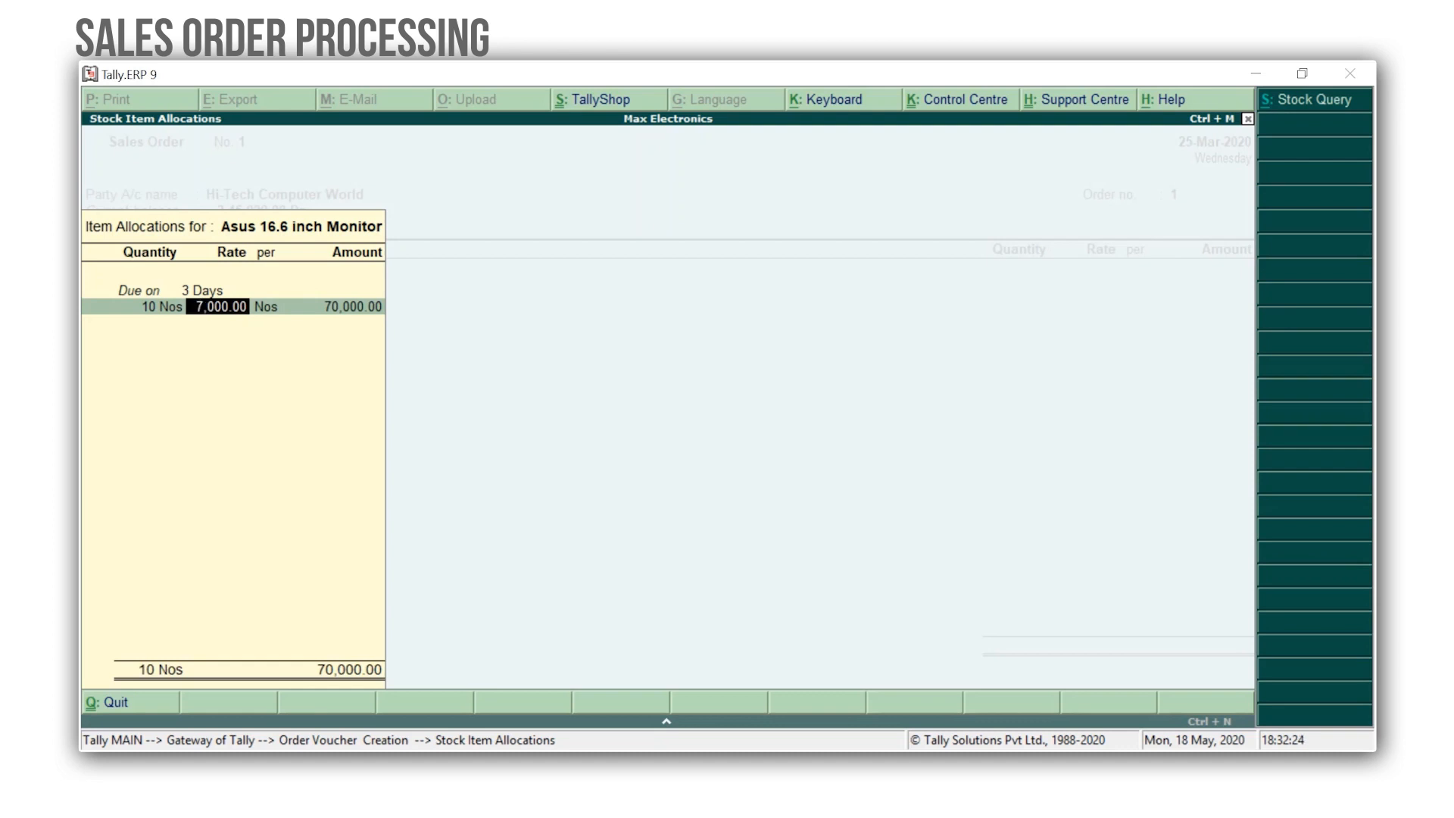
key(Return)
key(Return)
Add Dell 17 Inch Monitor to the order, due on 3 days, quantity 10 Nos at a rate of 8,000.
key(Return)
key(Return)
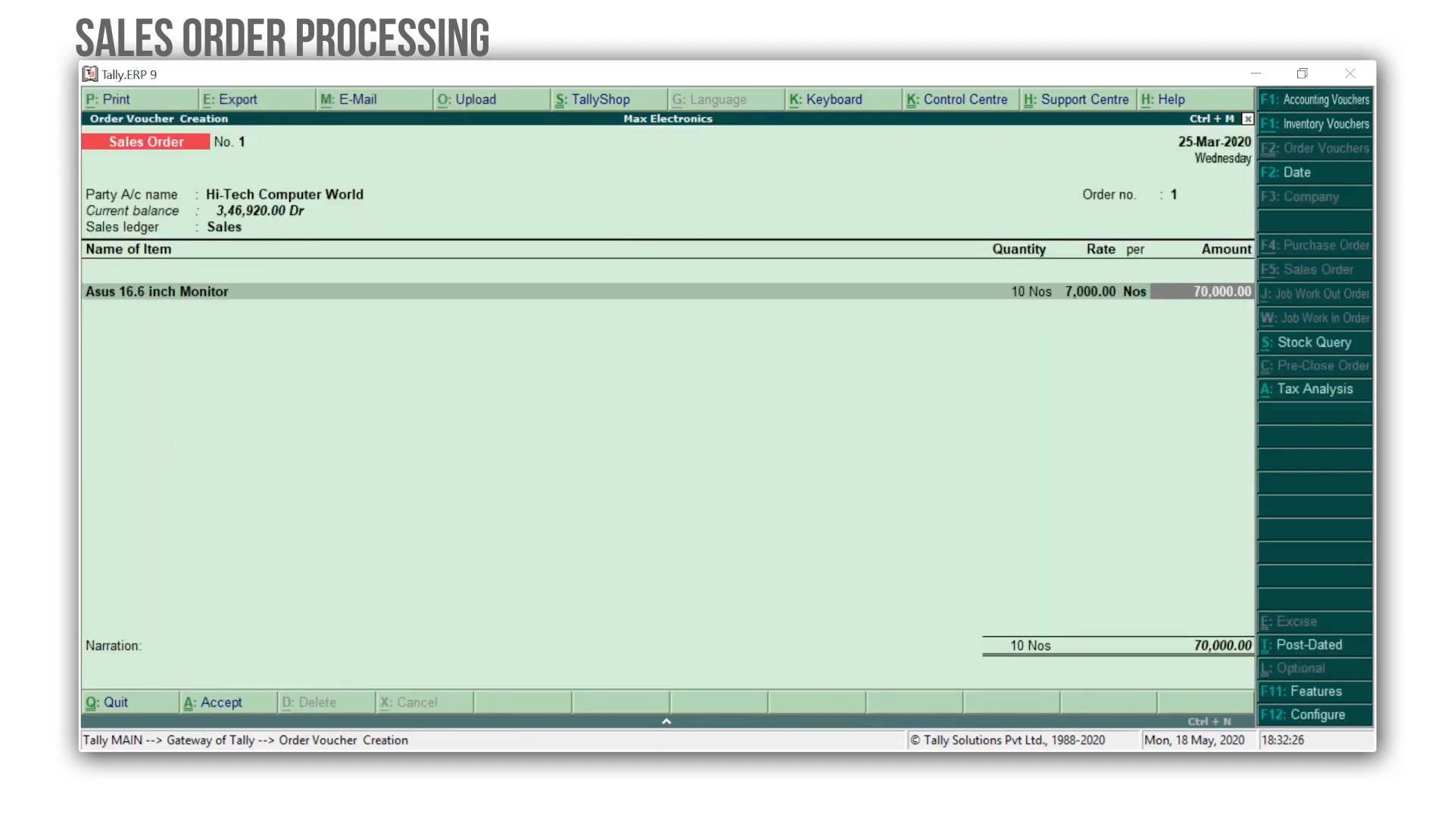
key(Return)
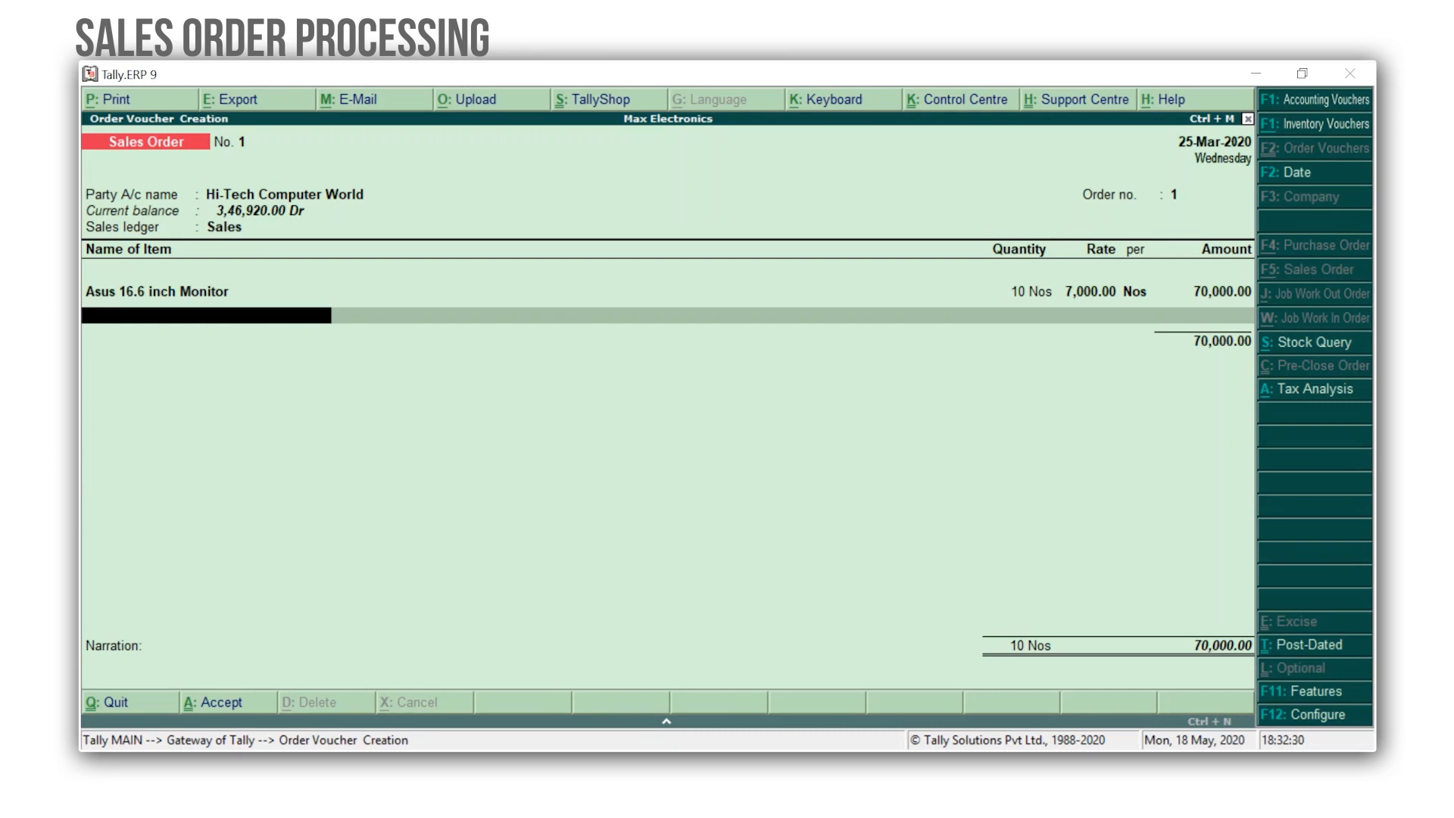
key(Down)
key(Down)
key(Return)
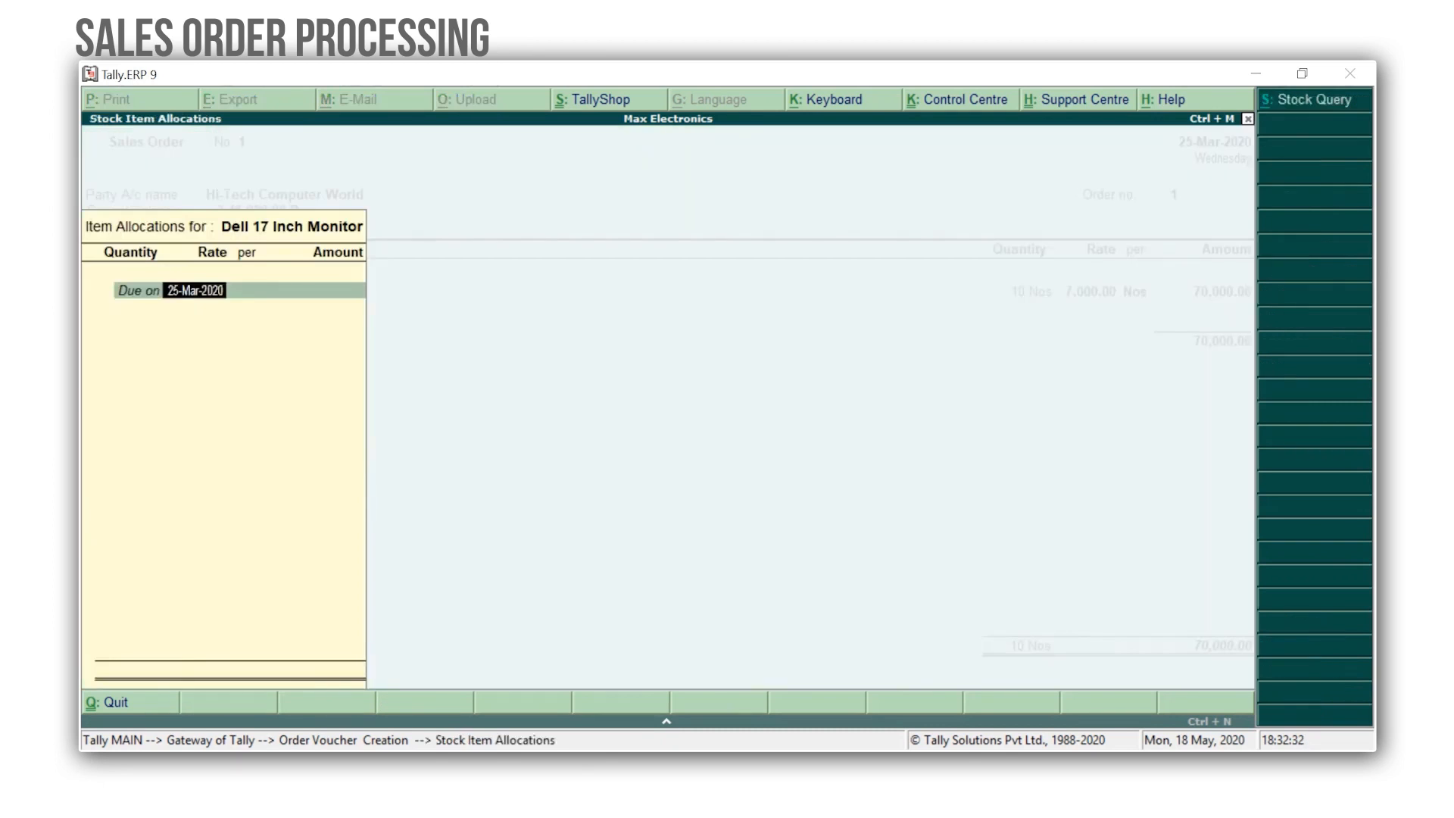
text(3 days)
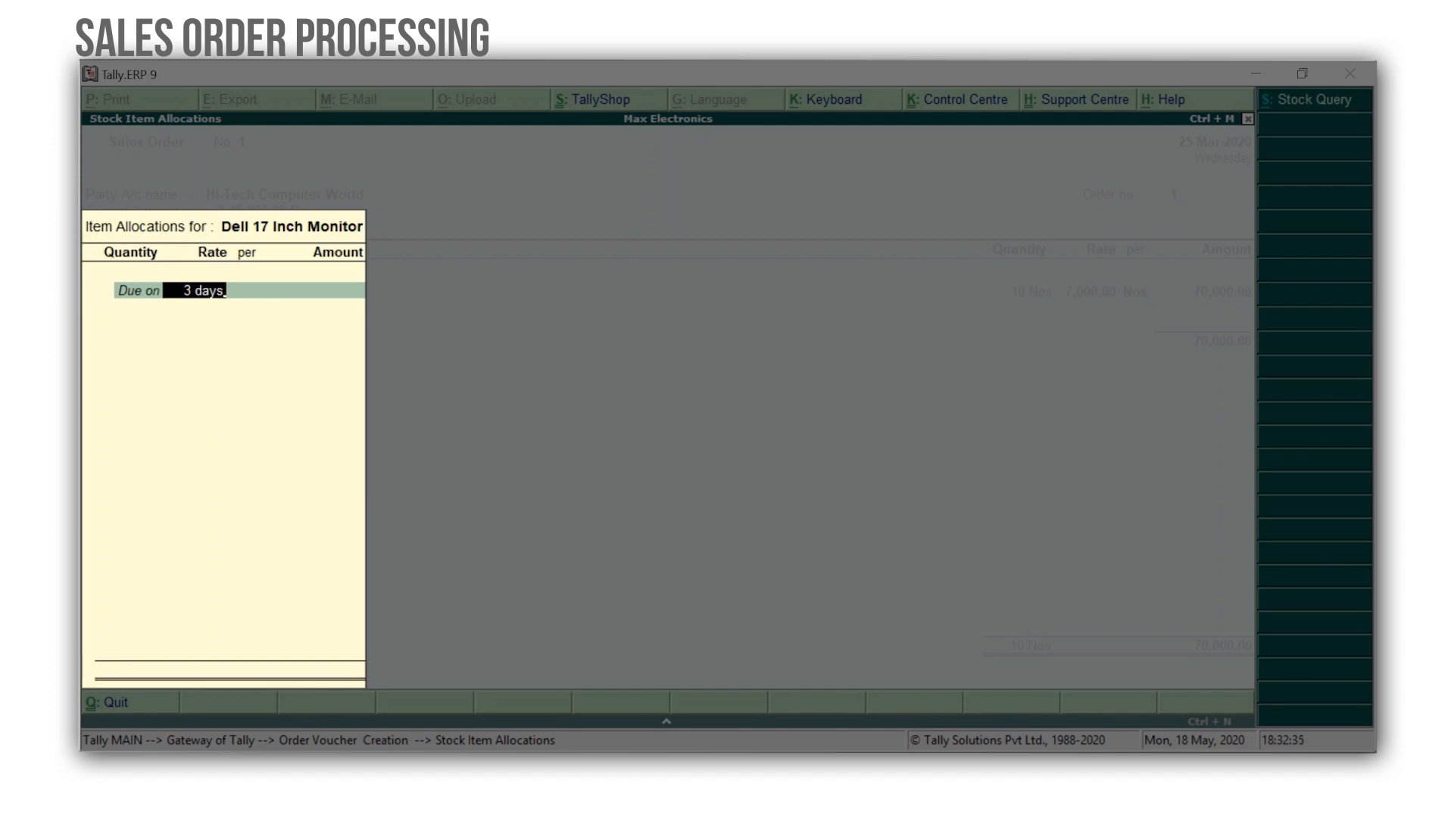
key(Return)
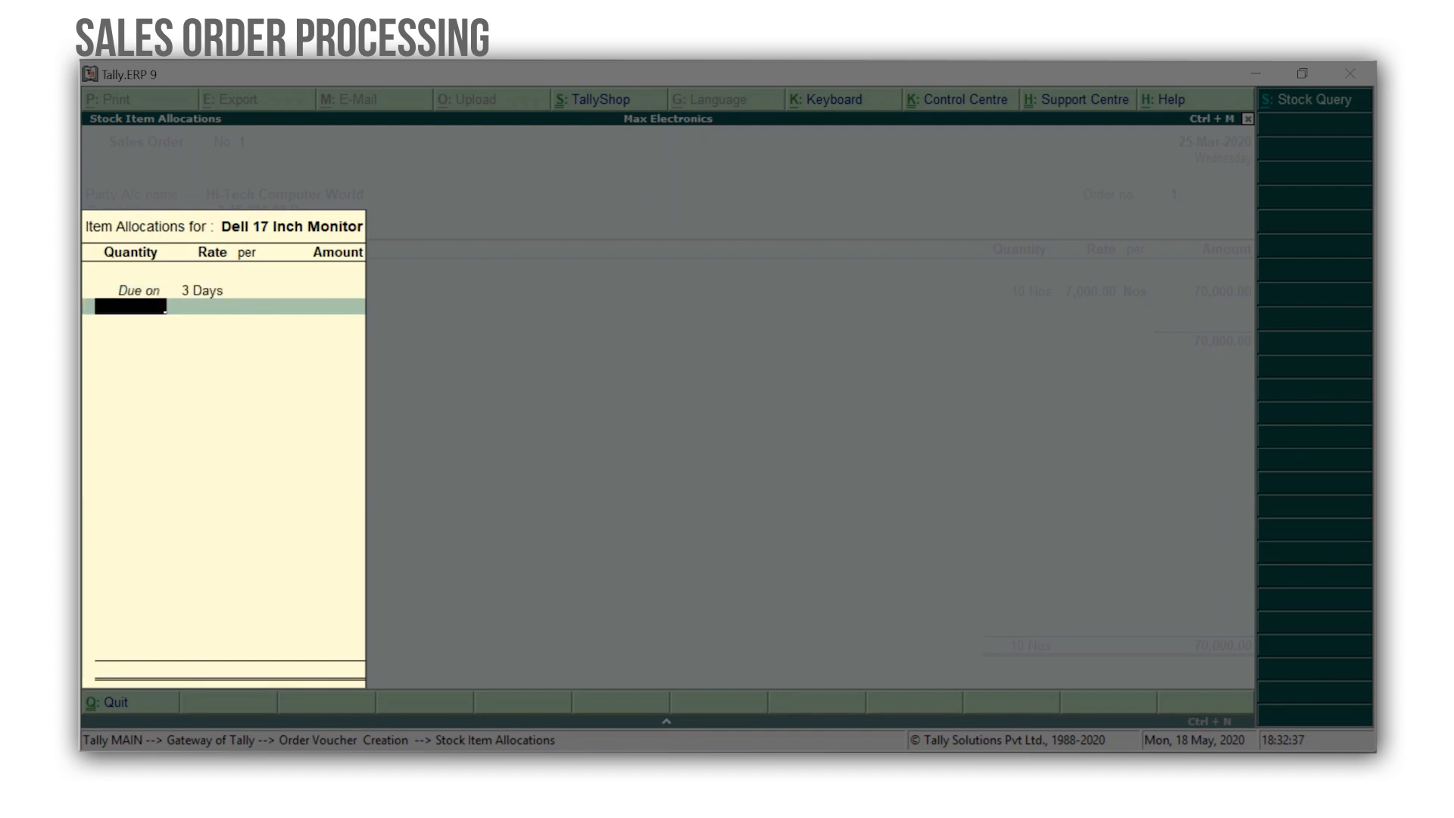
text(10)
key(Return)
key(Return)
key(Return)
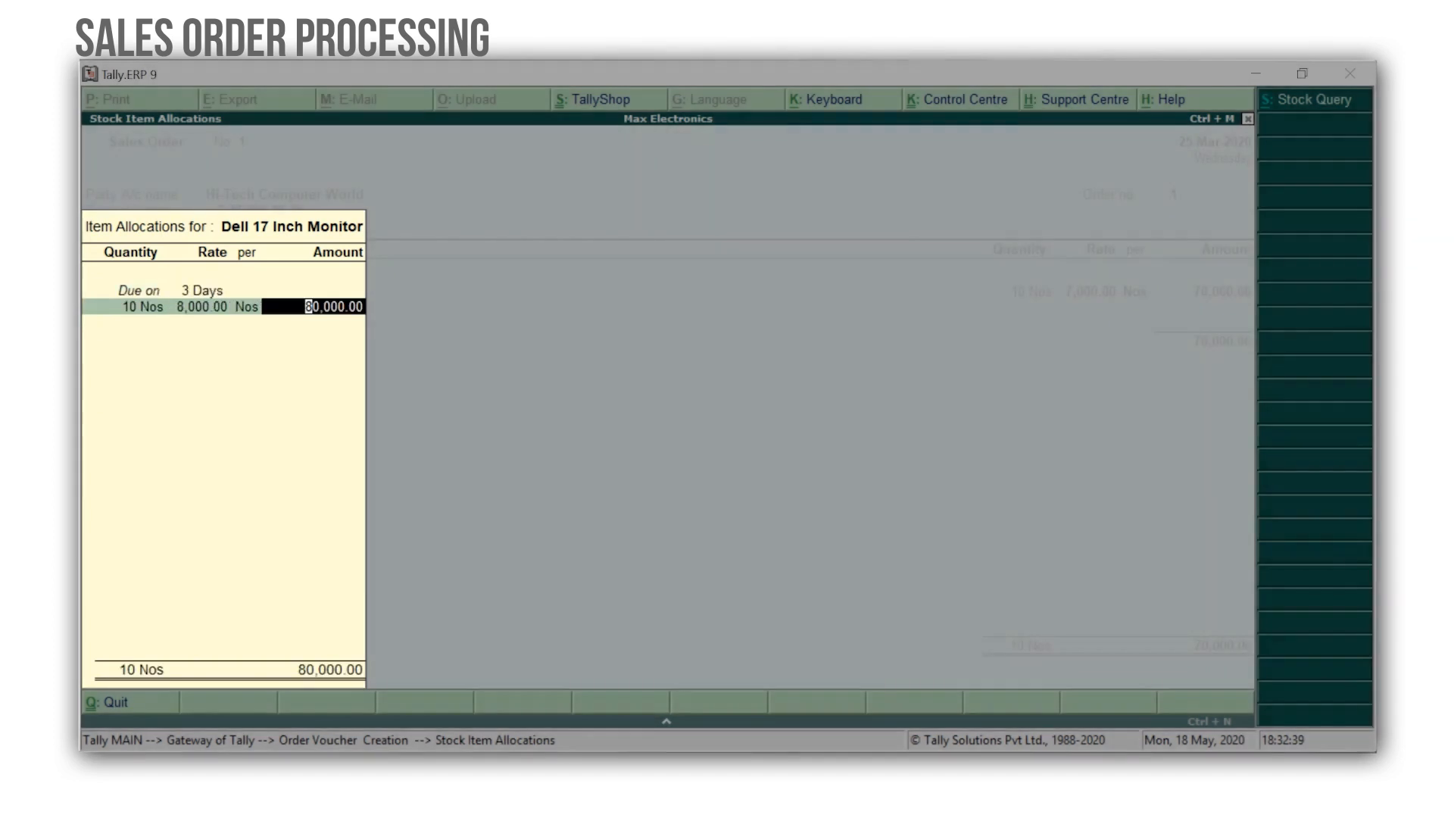
key(Return)
End the item list, save the sales order, and quit order voucher creation.
key(Return)
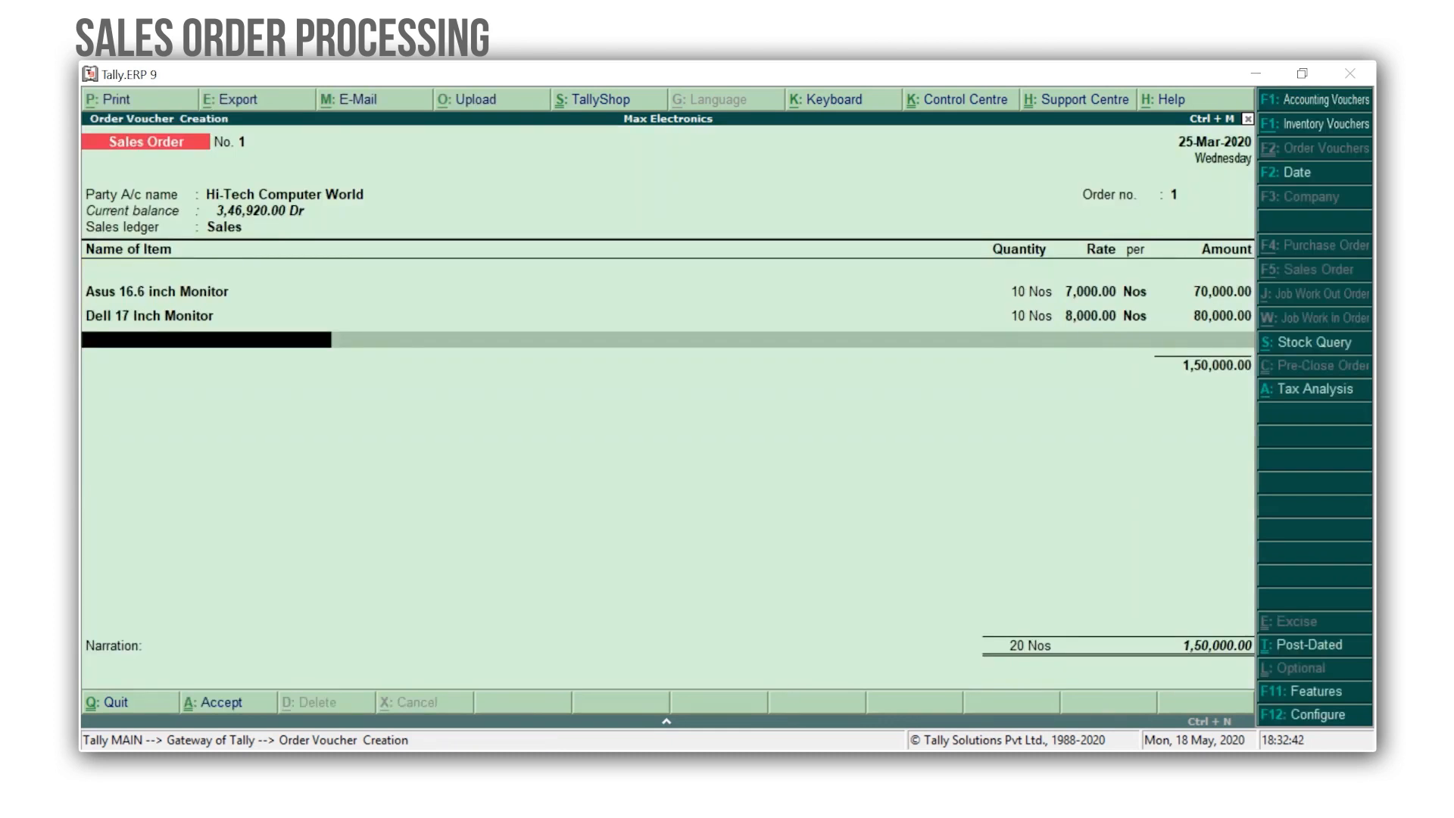
key(Return)
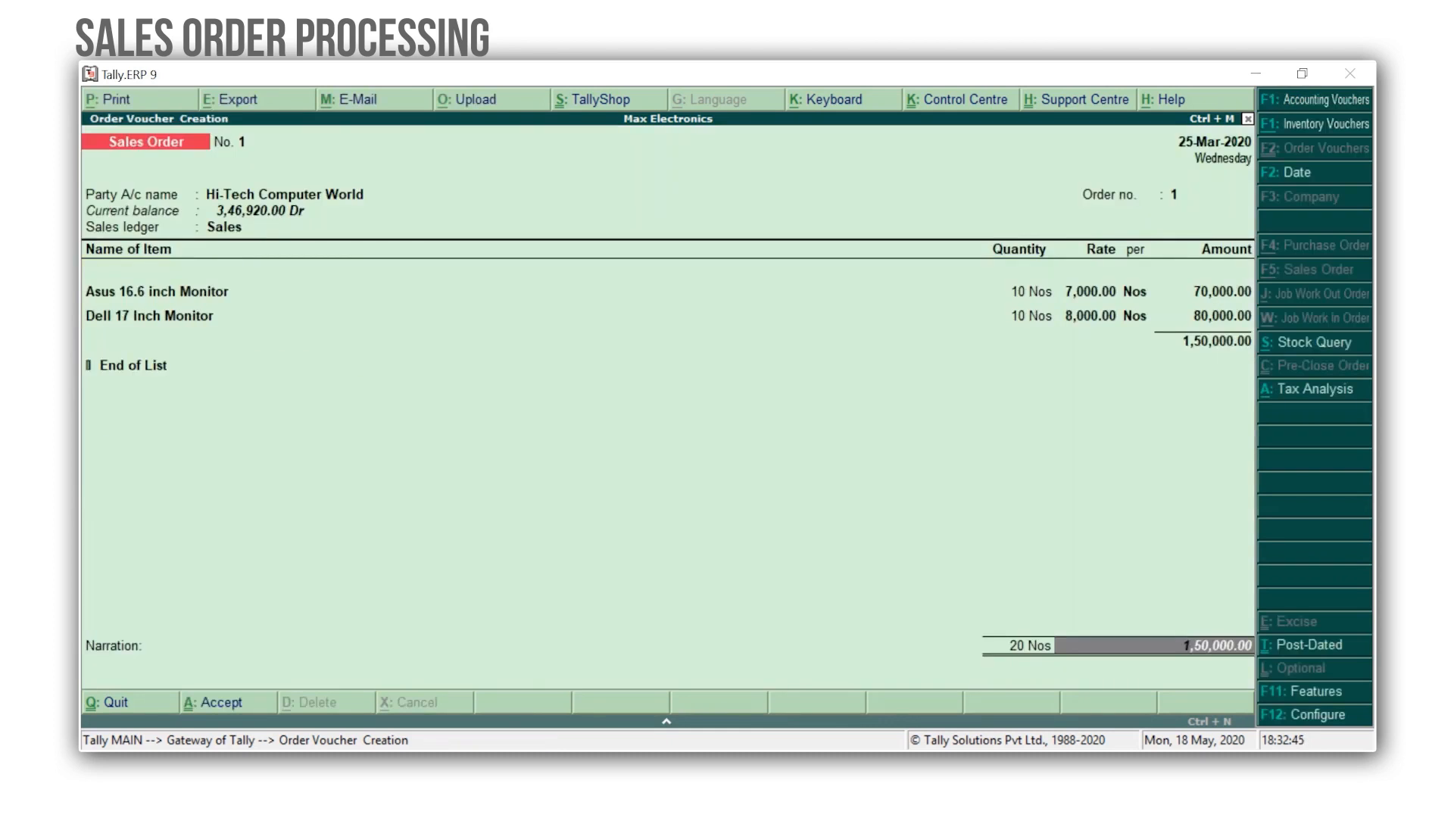
key(Return)
key(Return)
key(Return)
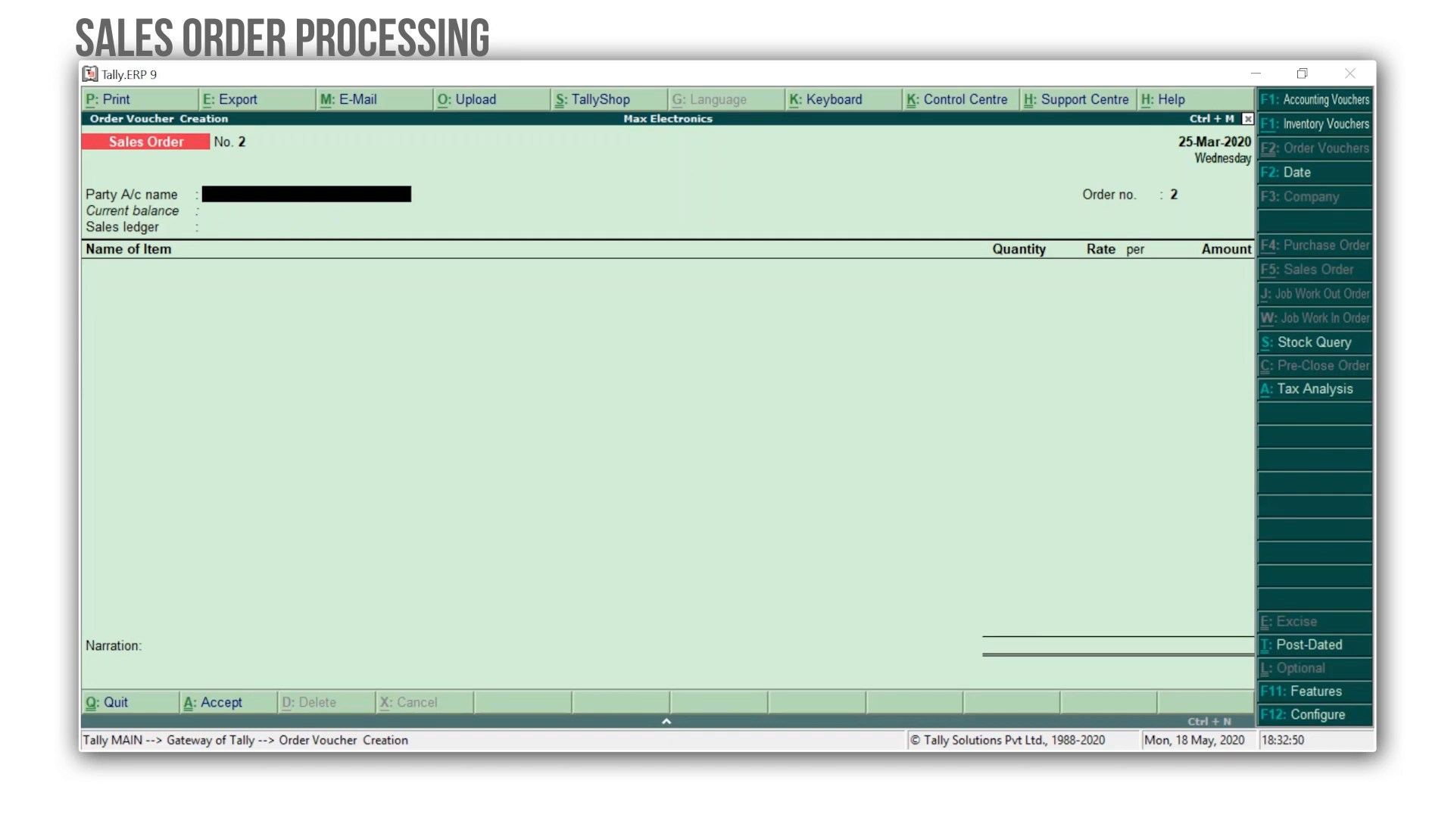
key(Escape)
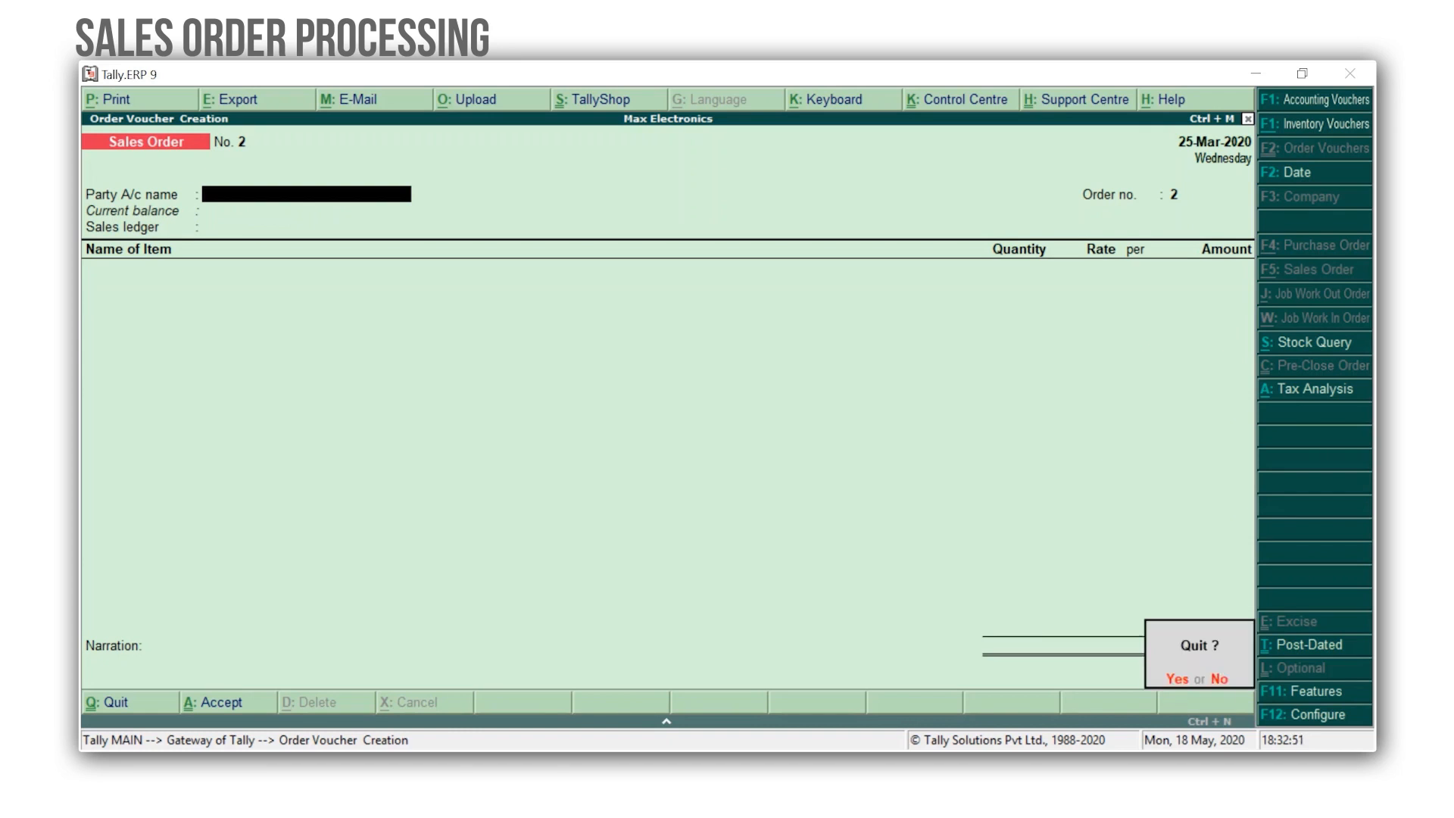
key(y)
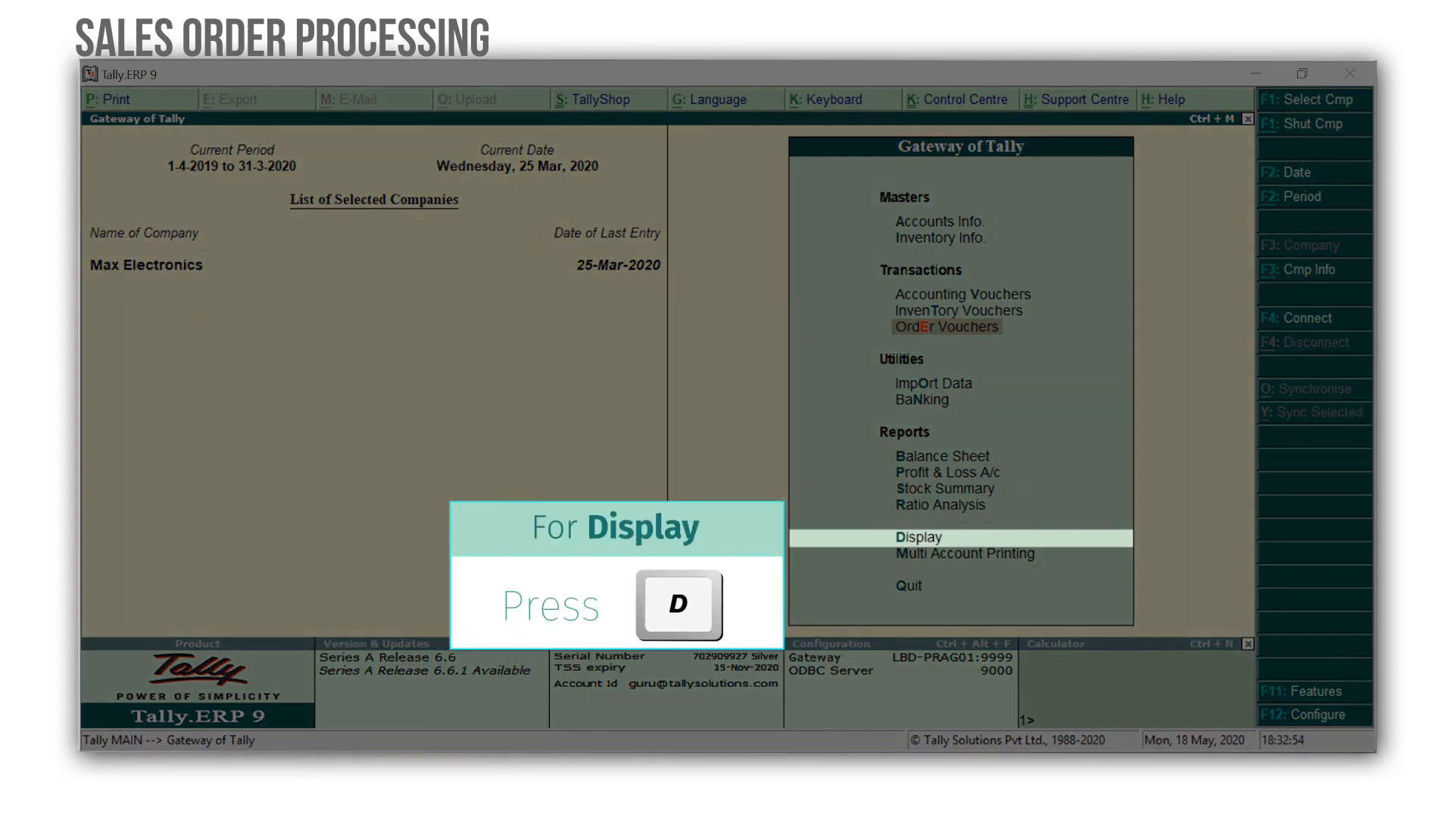
Open the Sales Order Outstandings report by stock group for the Monitors group.
key(d)
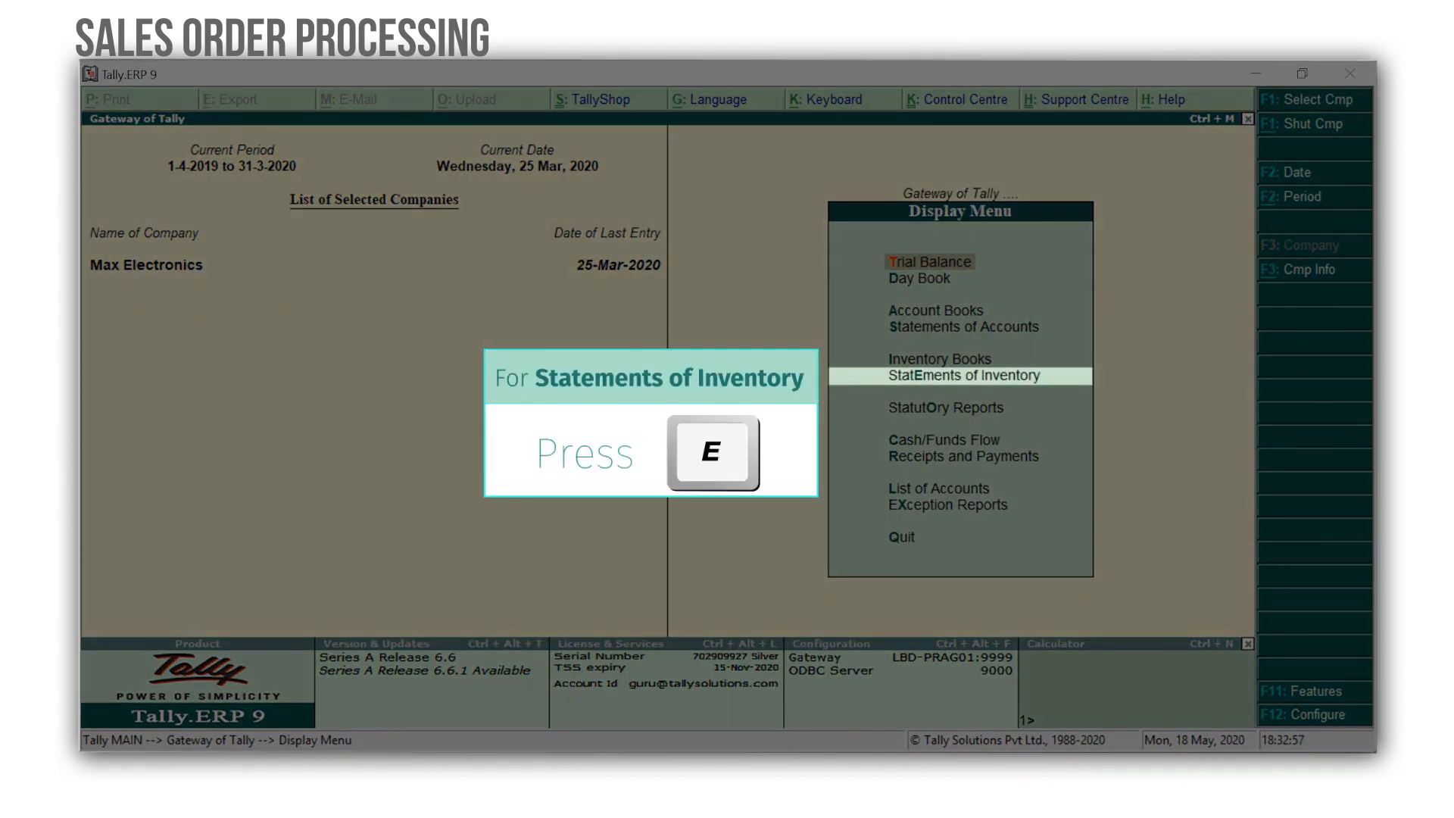
key(e)
key(Down)
key(Down)
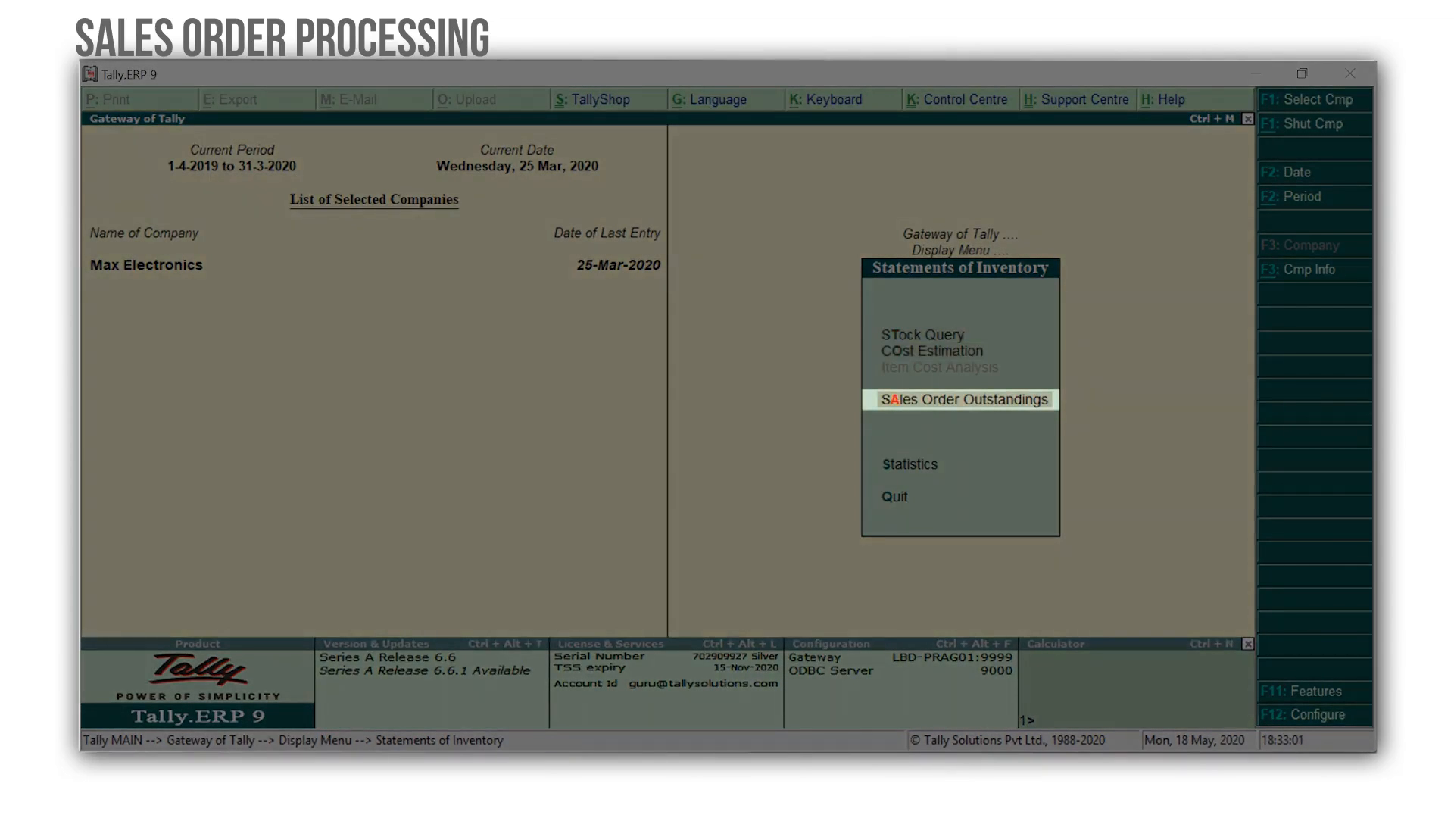
key(Return)
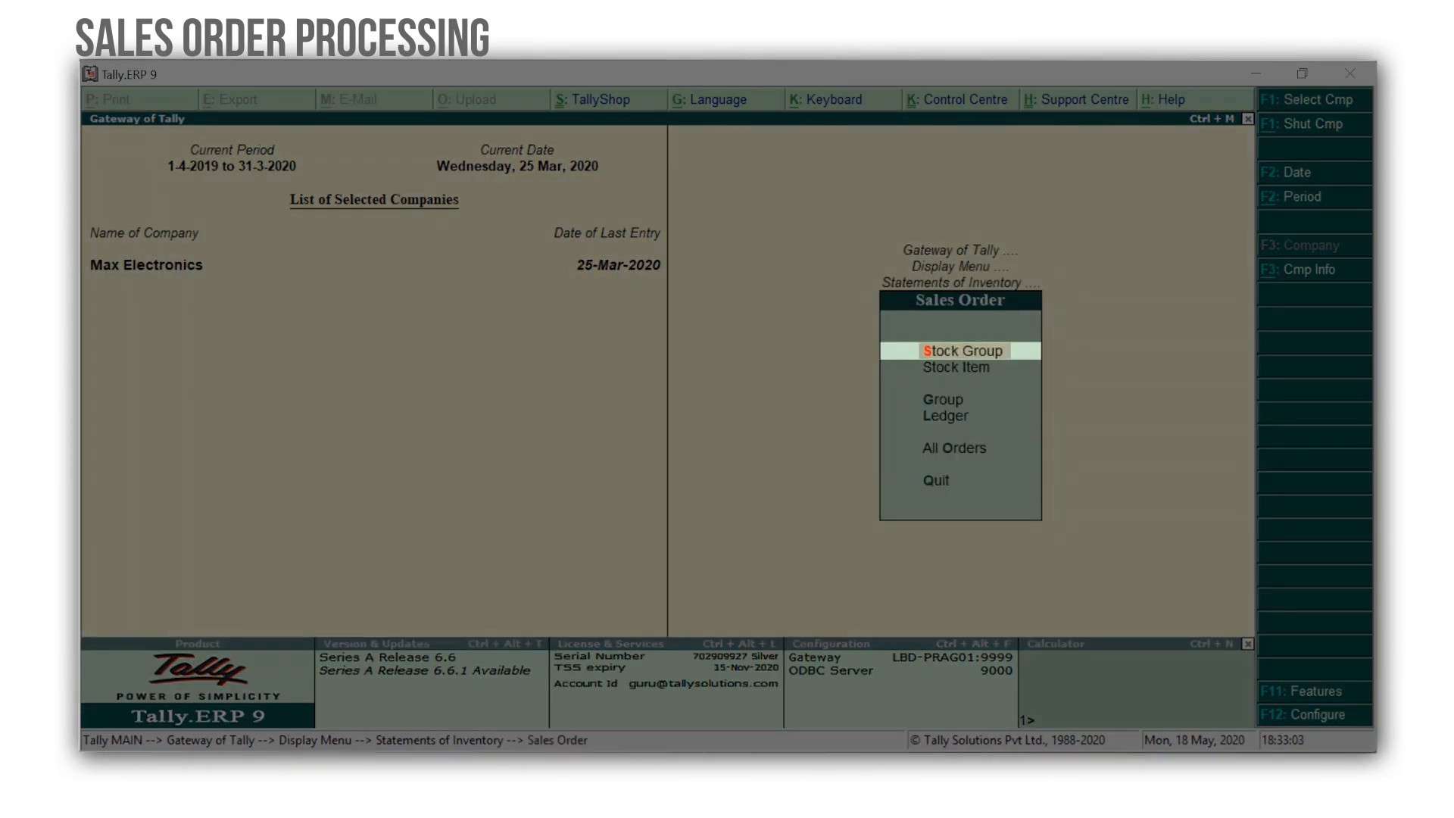
key(Return)
key(Down)
key(Down)
key(Down)
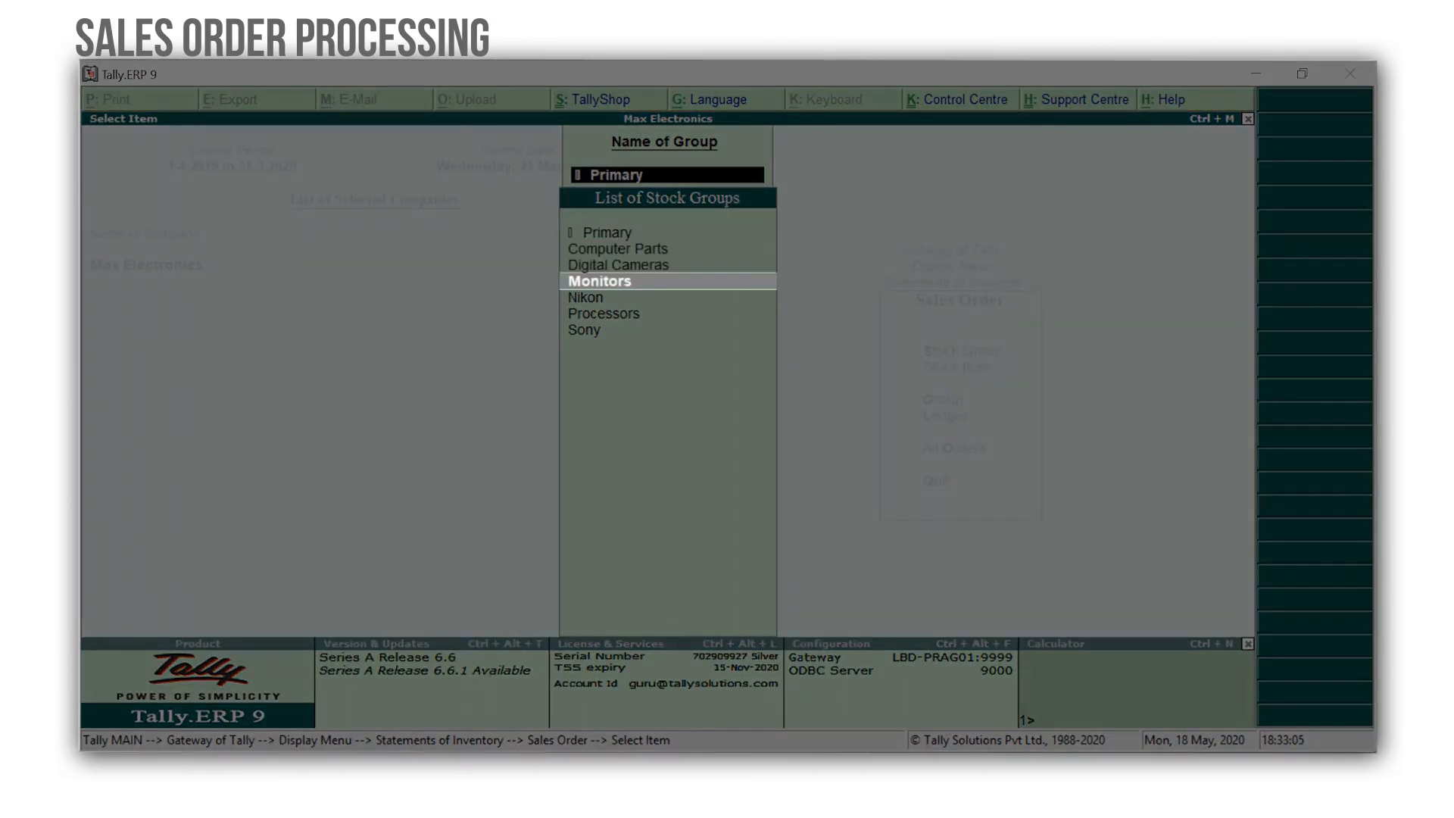
key(Return)
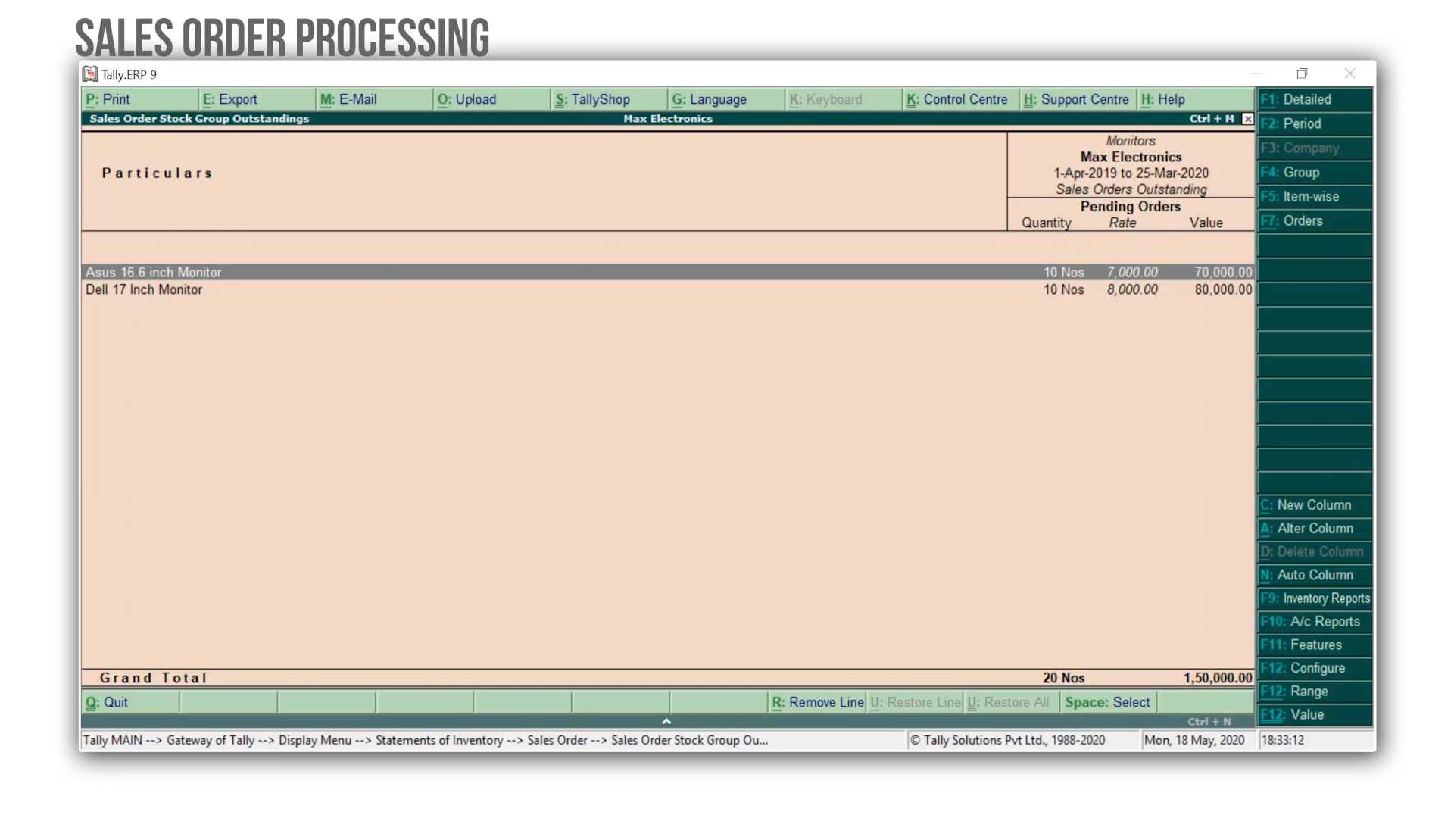
Examine the order details for Asus 16.6 inch Monitor, then return to the main gateway.
key(Return)
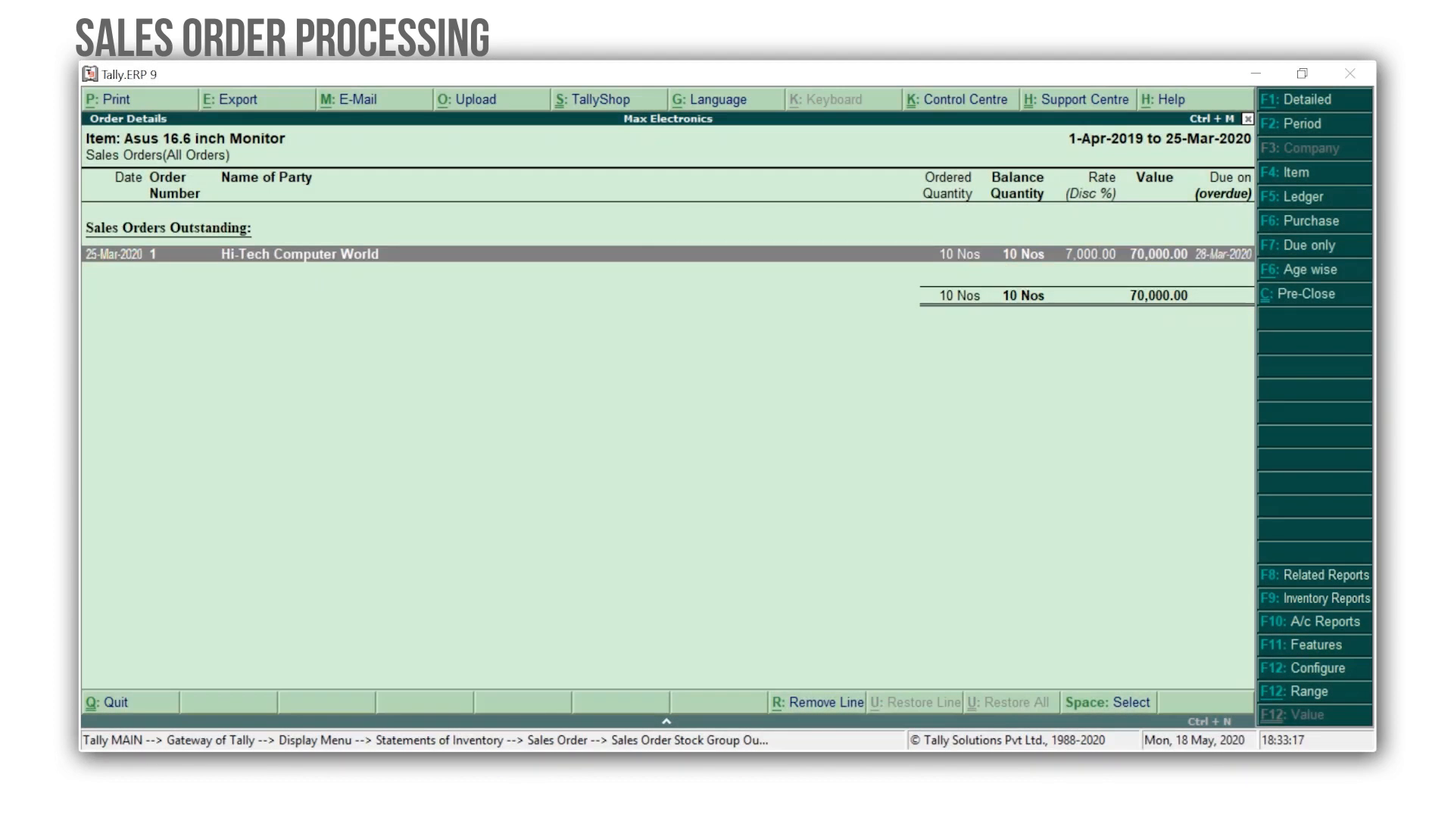
key(Escape)
key(Escape)
key(Escape)
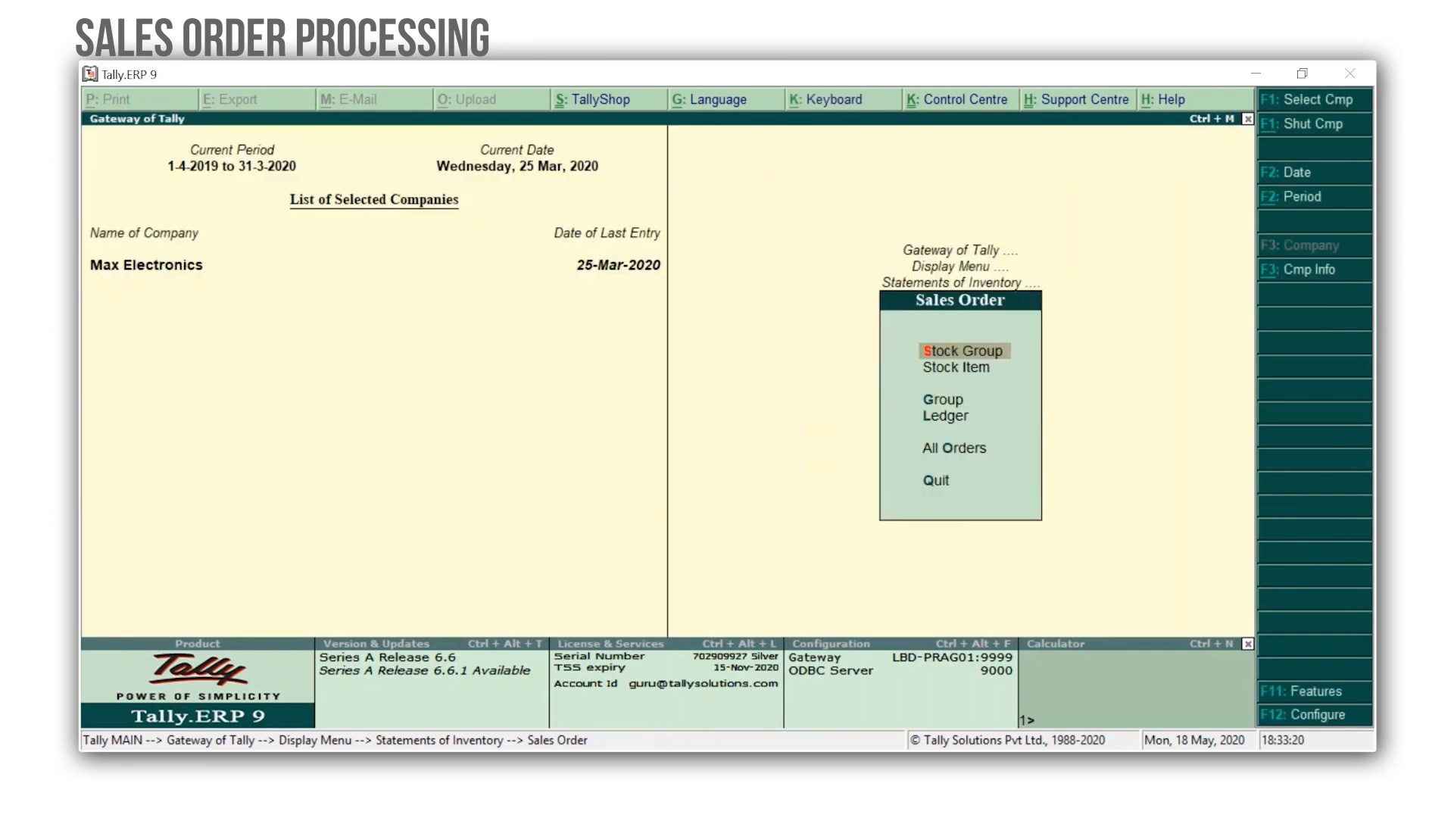
key(Escape)
key(Escape)
key(Escape)
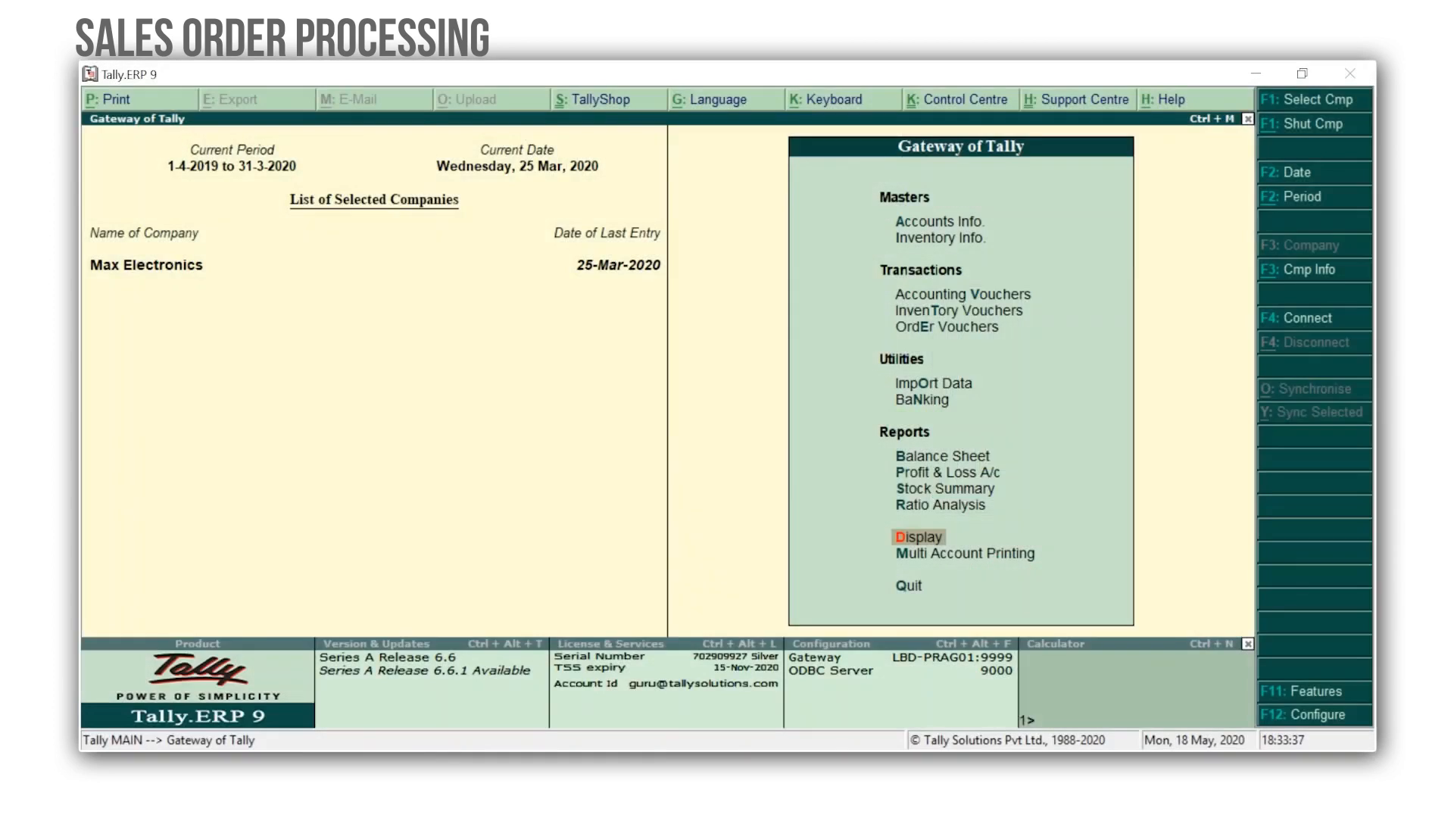
Enable tracking numbers for delivery and receipt notes in the company's inventory features and accept the change.
key(F11)
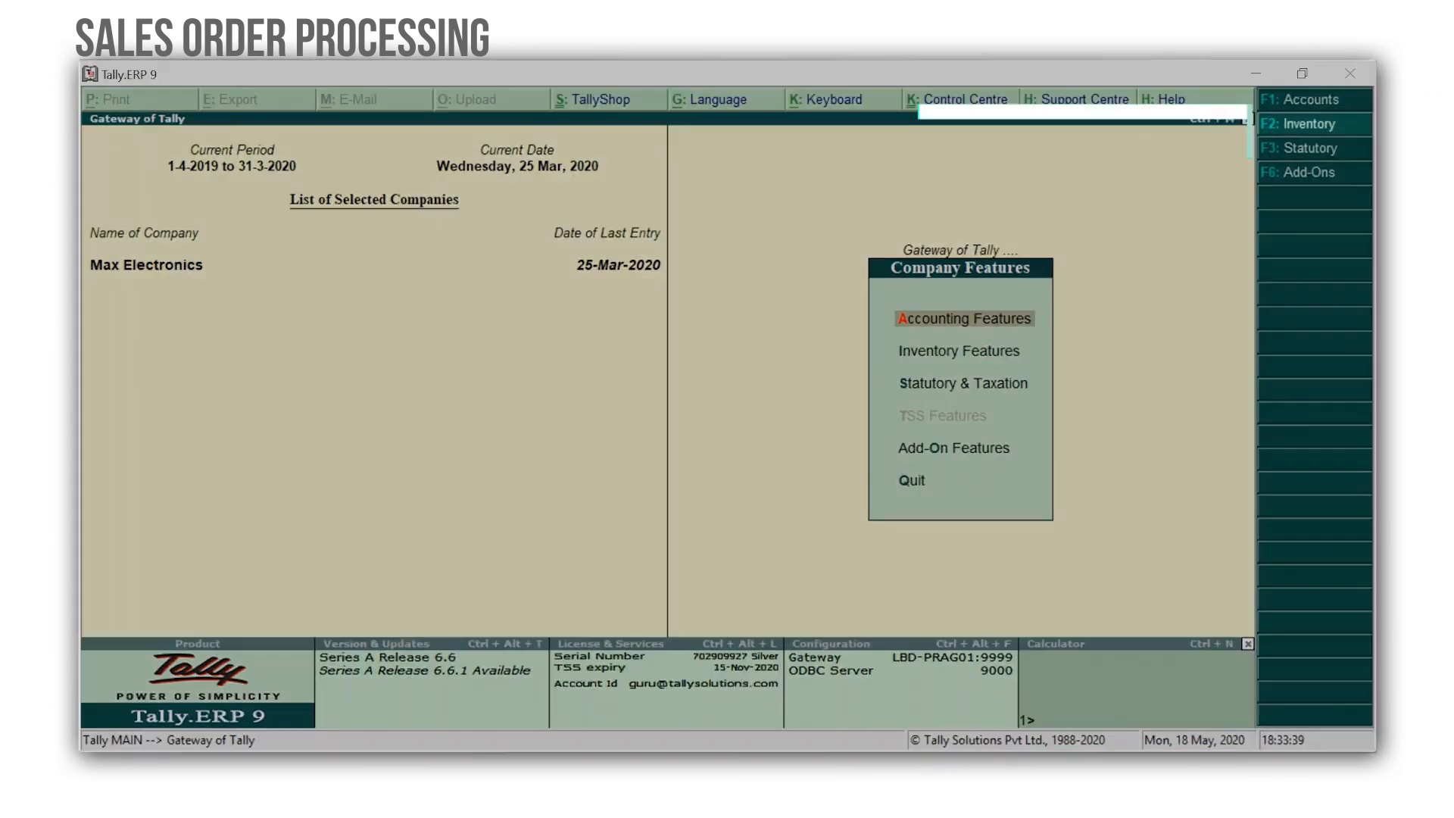
key(F2)
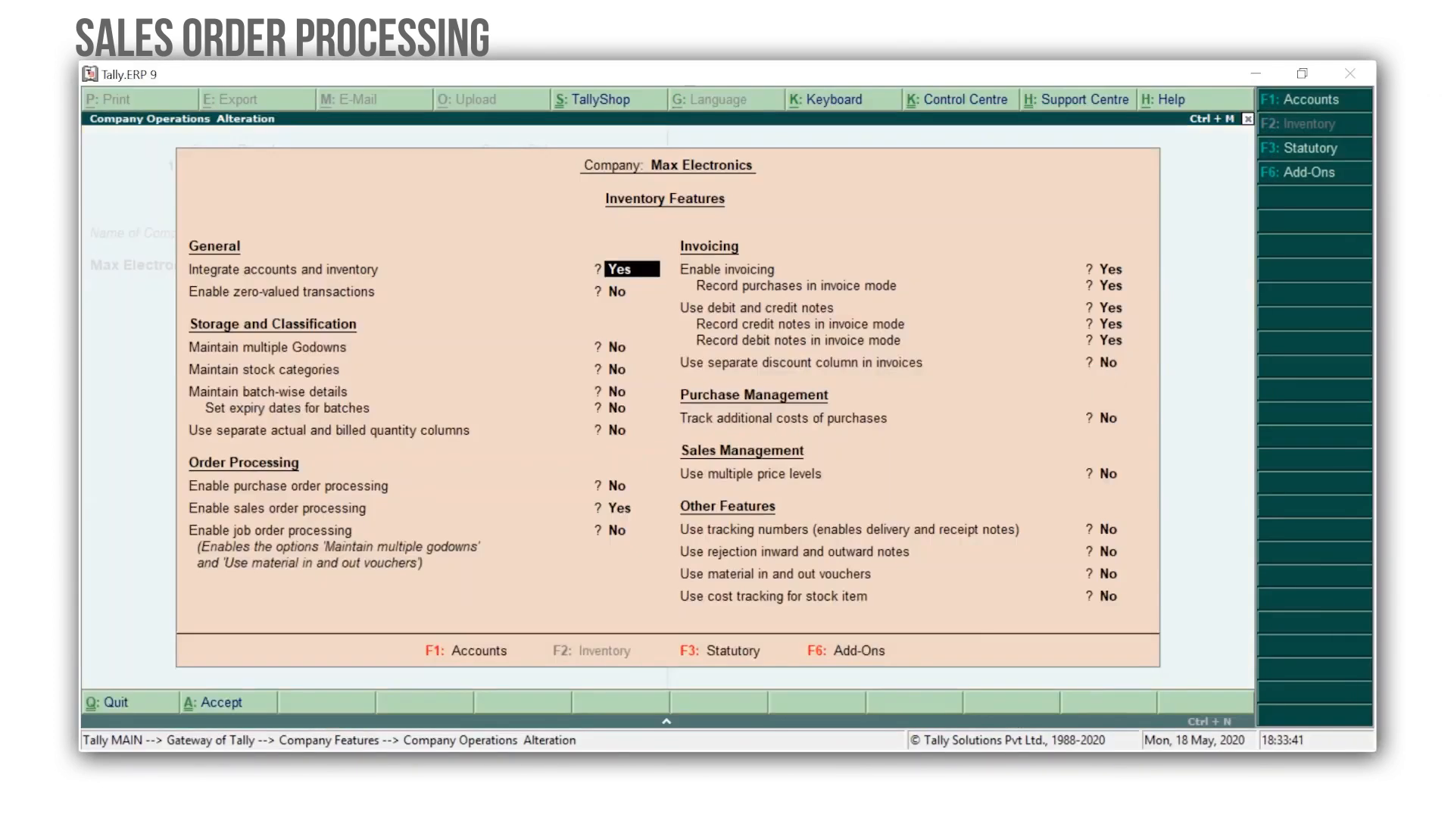
key(Return)
key(Return)
key(Return)
key(Return)
key(Return)
key(Return)
key(Return)
key(Return)
key(Return)
key(Return)
key(Return)
key(Return)
key(Return)
key(Return)
key(Return)
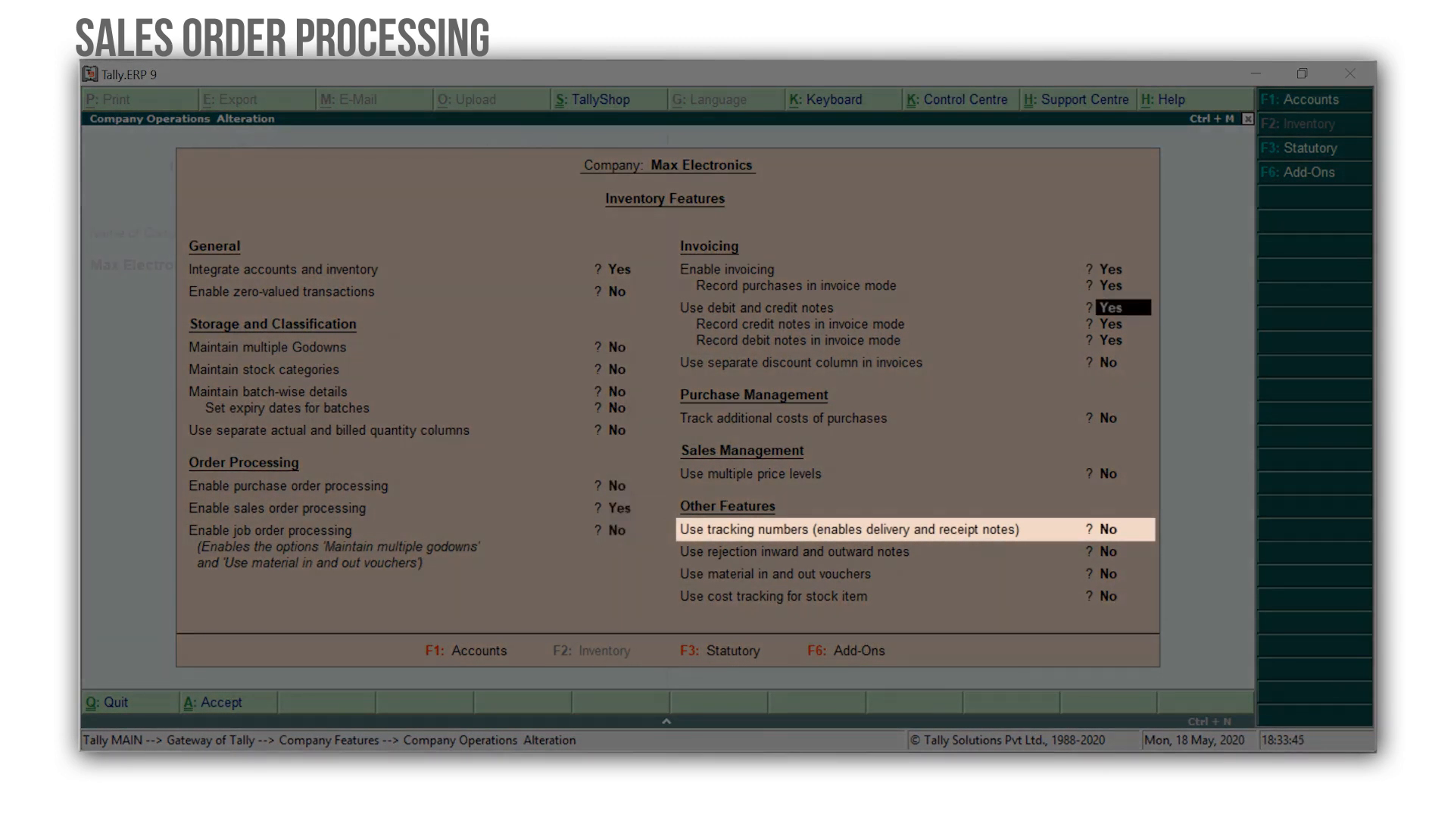
key(Return)
text(yes)
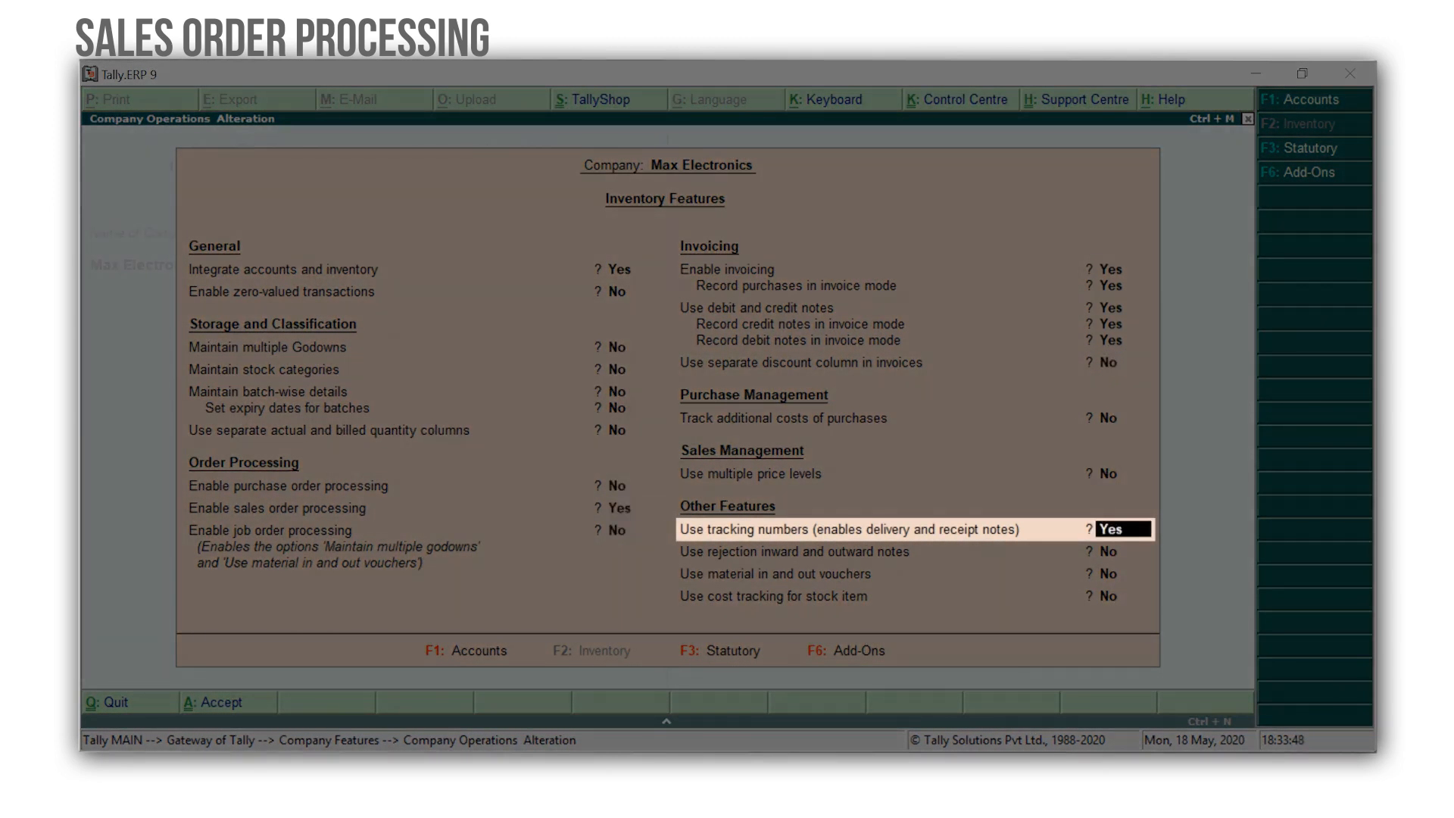
key(Return)
key(ctrl+a)
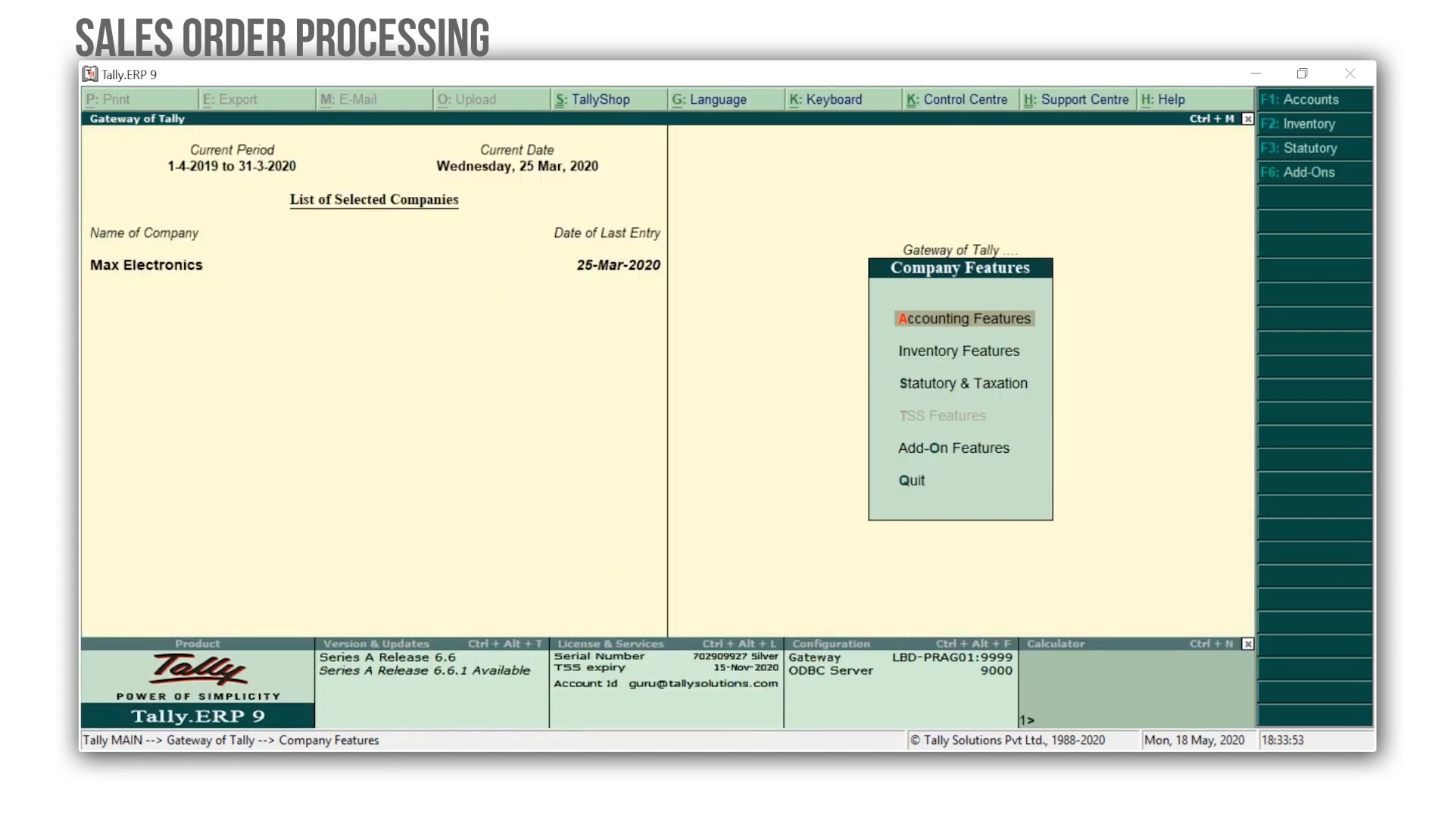
key(Escape)
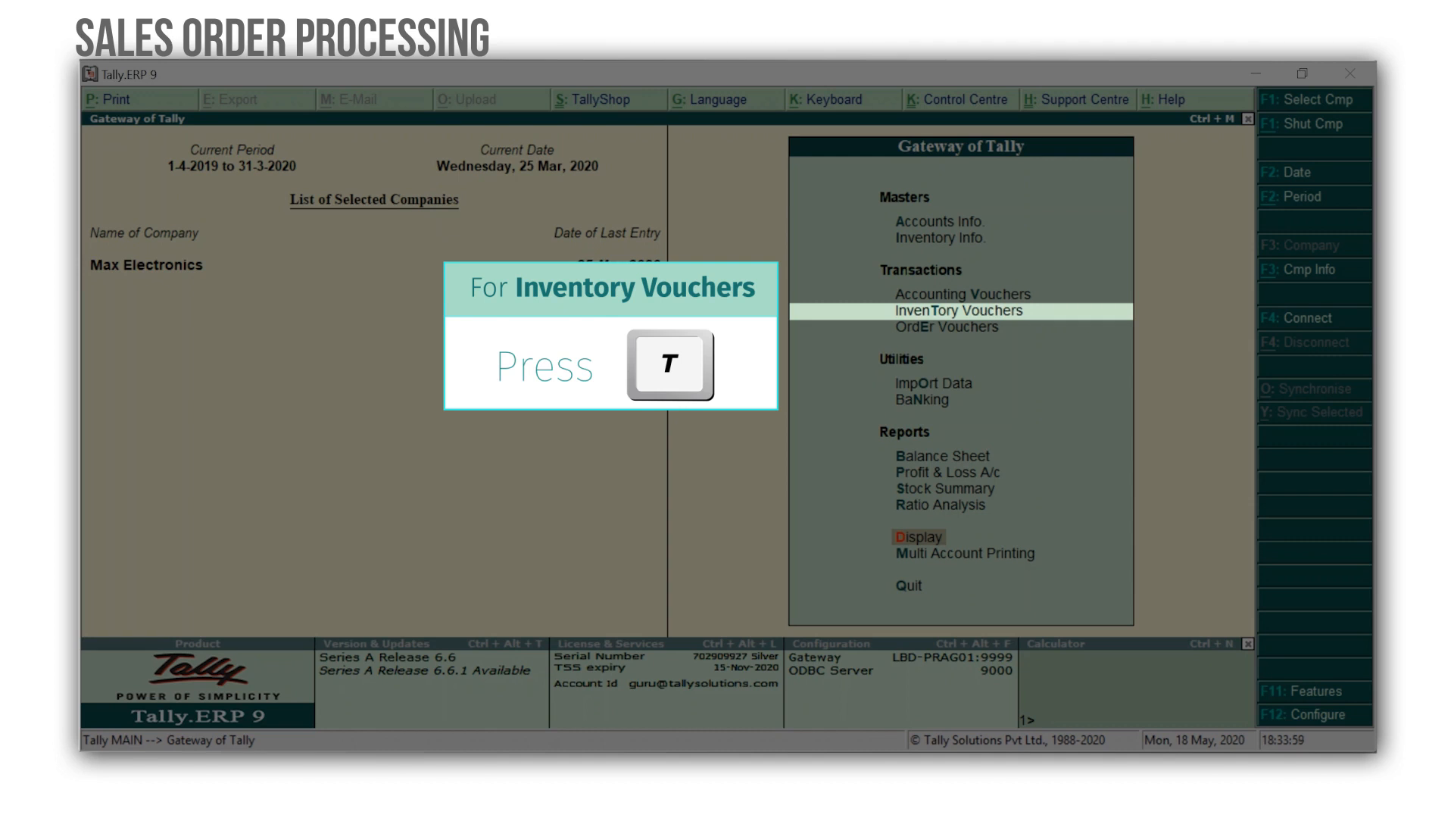
Start a new delivery note in inventory vouchers dated 26-3-2020.
key(t)
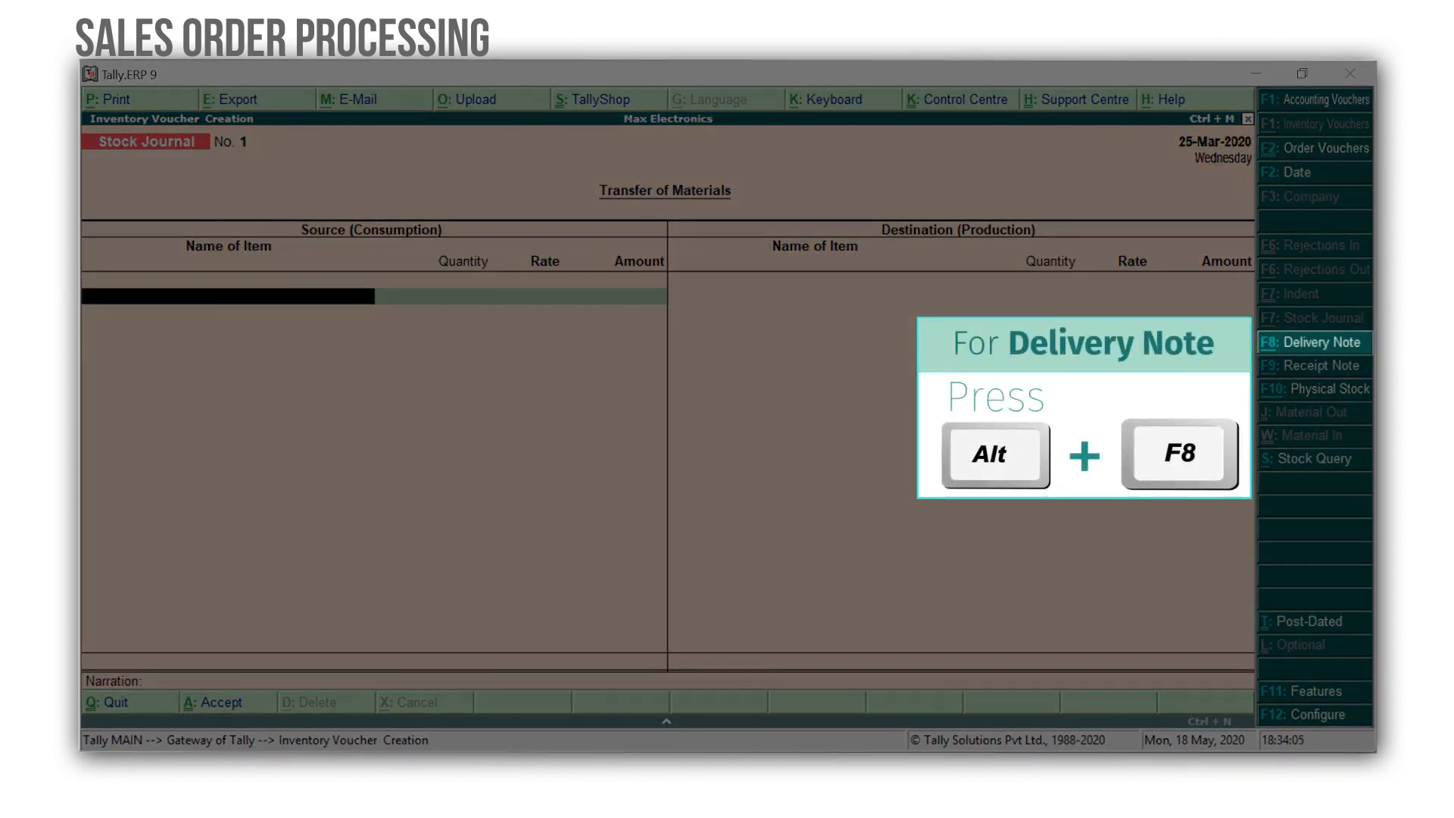
key(alt+F8)
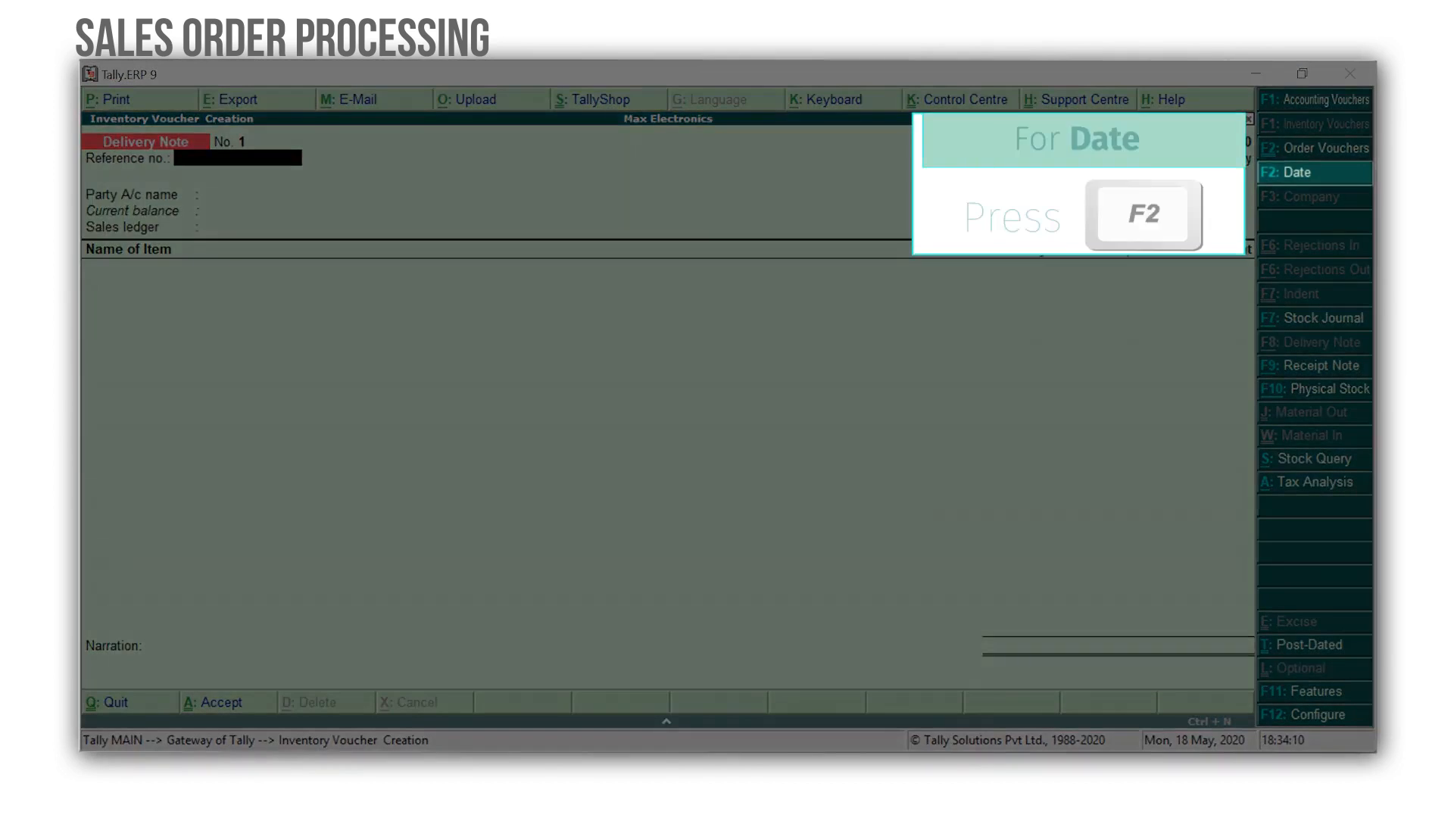
key(F2)
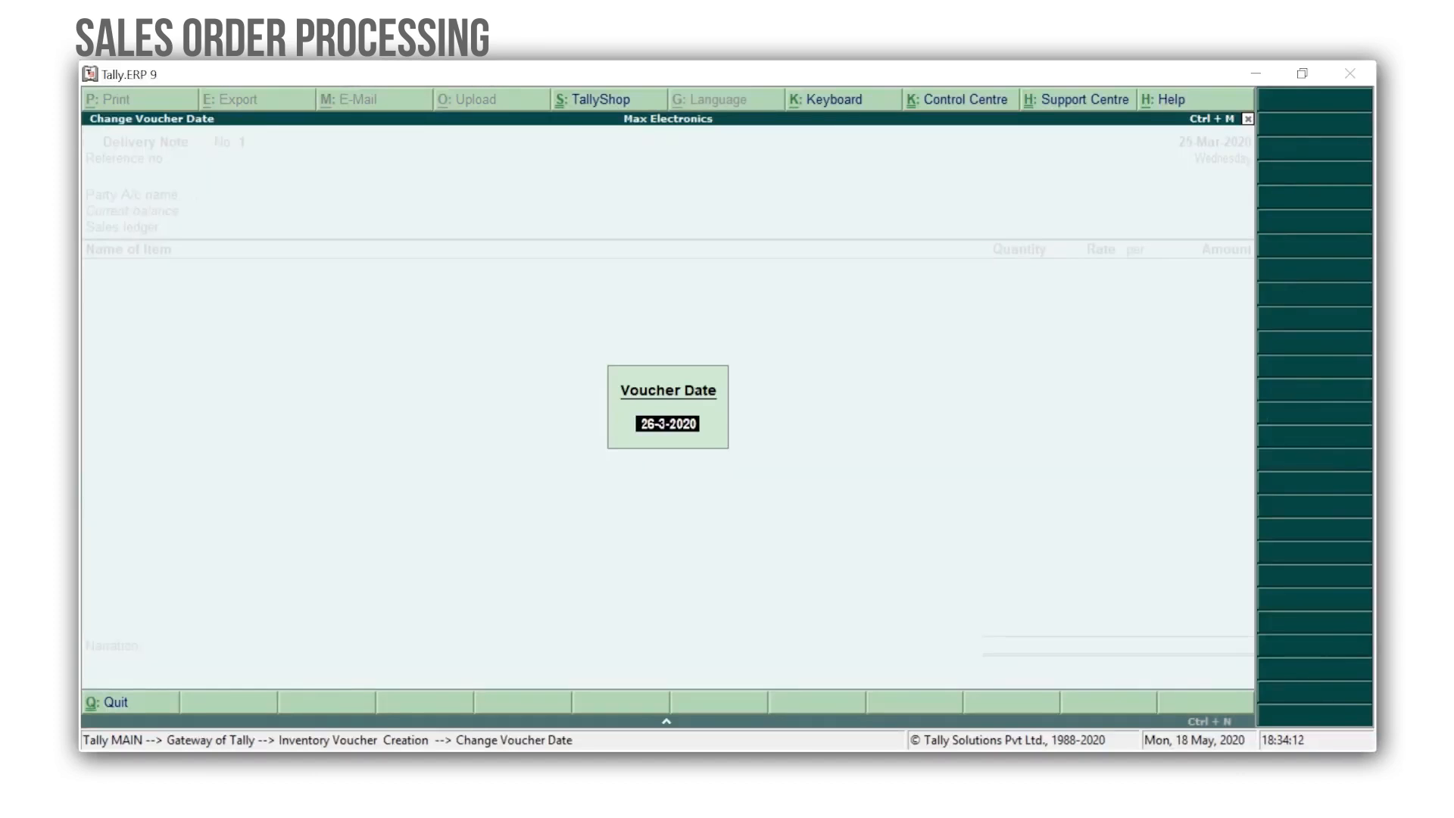
key(Return)
key(Return)
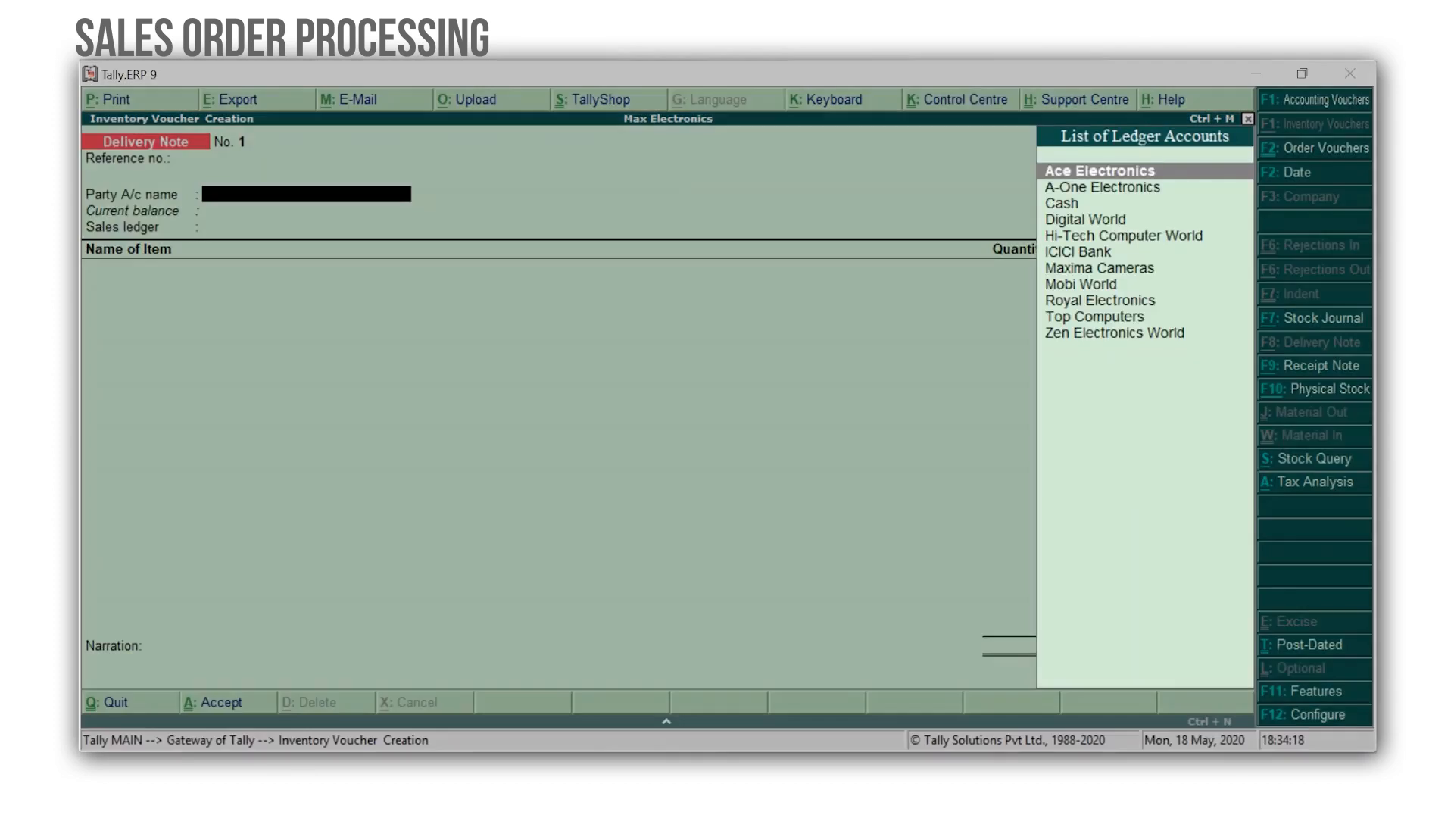
Select Hi-Tech Computer World as the party and link the delivery note to sales order number 1.
key(Down)
key(Down)
key(Down)
key(Down)
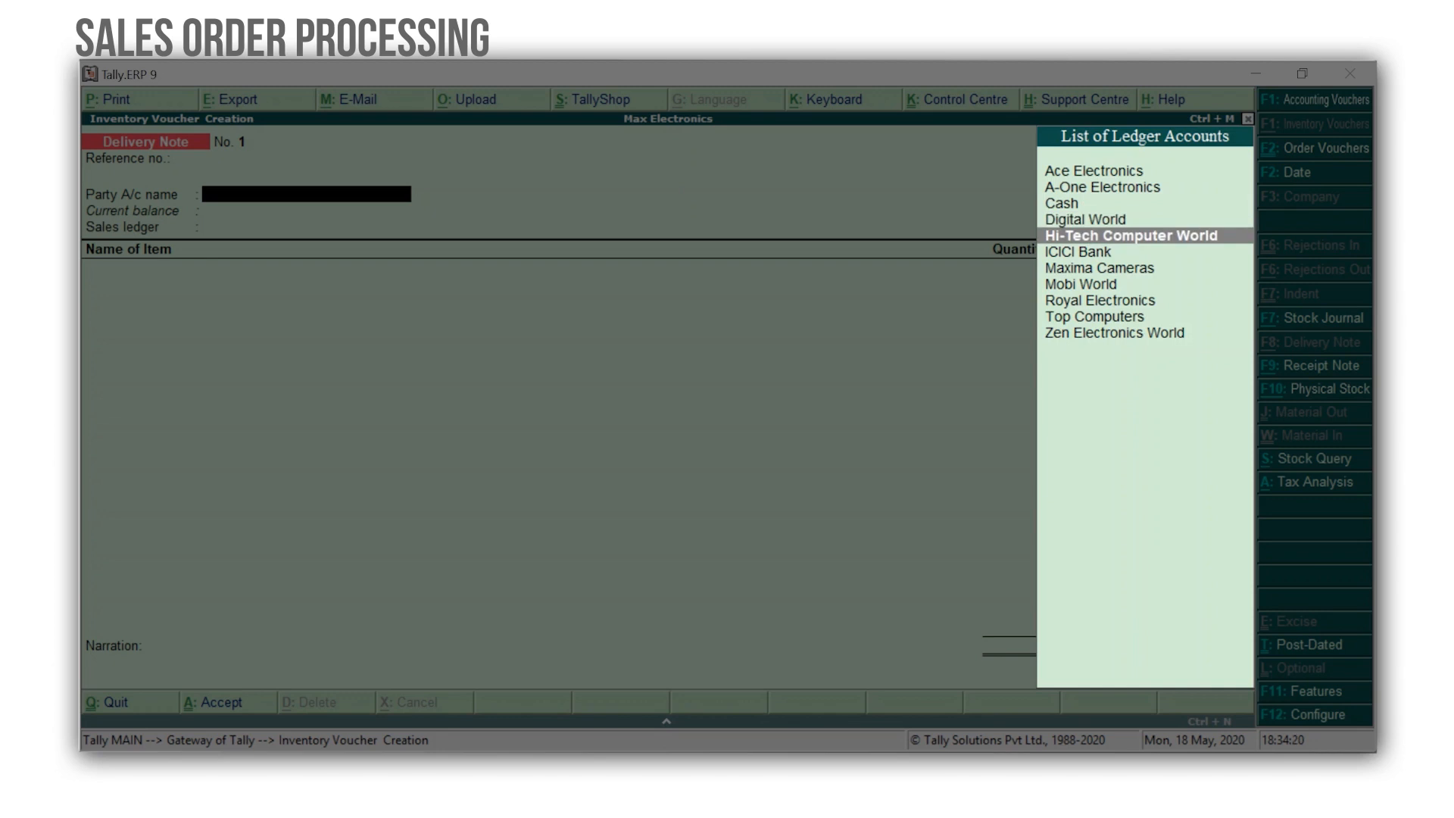
key(Return)
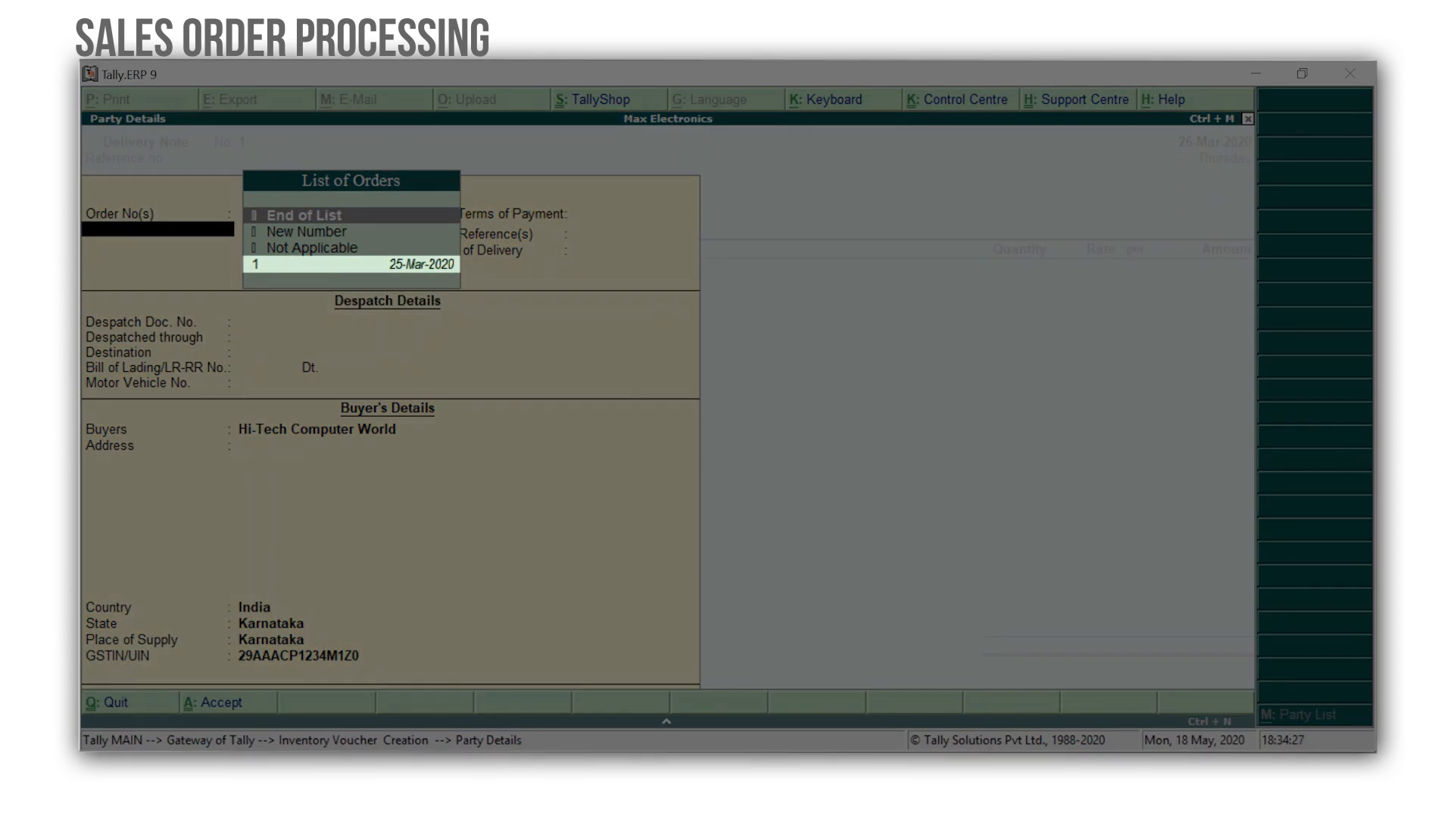
key(Down)
key(Down)
key(Down)
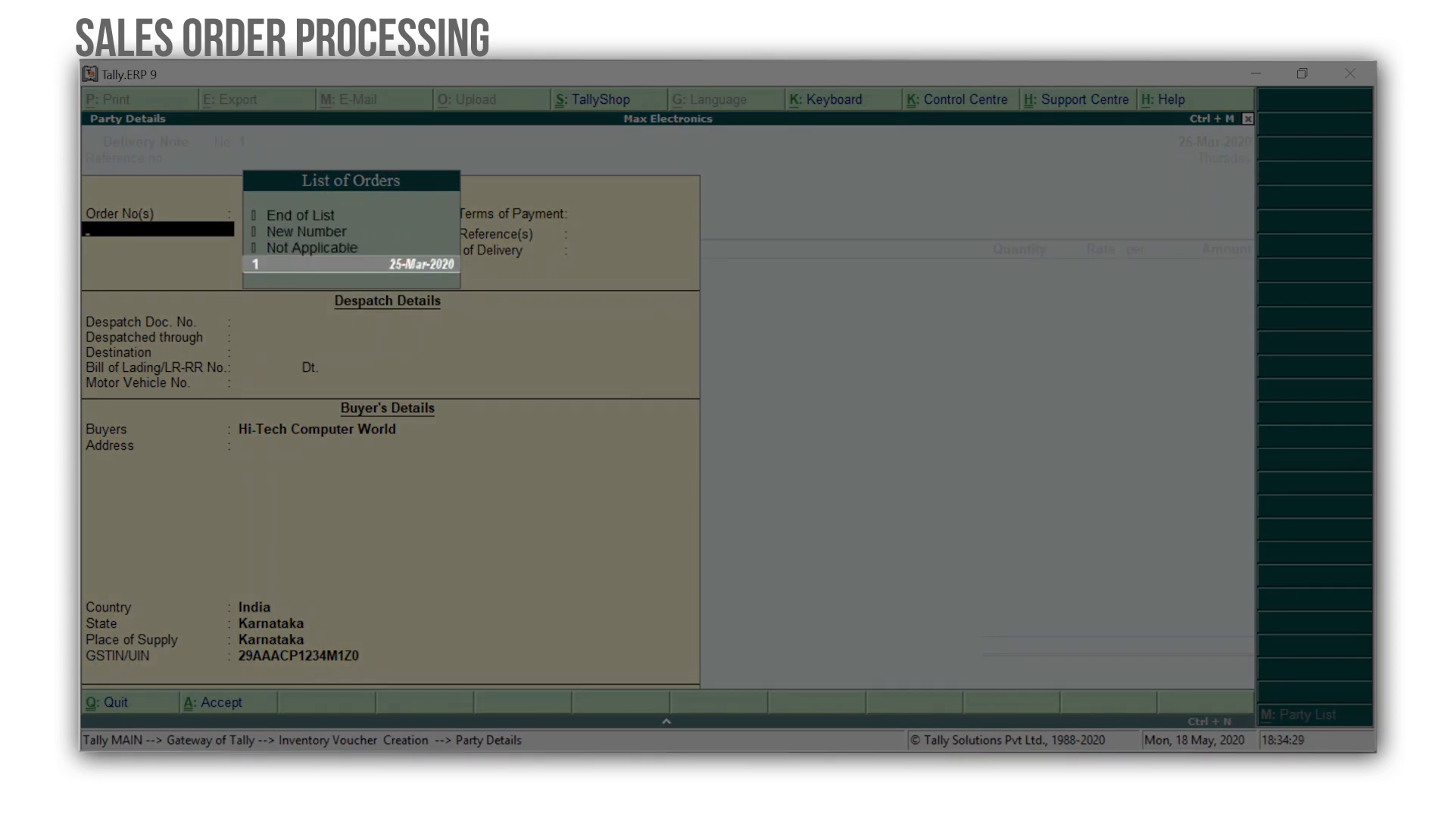
key(Return)
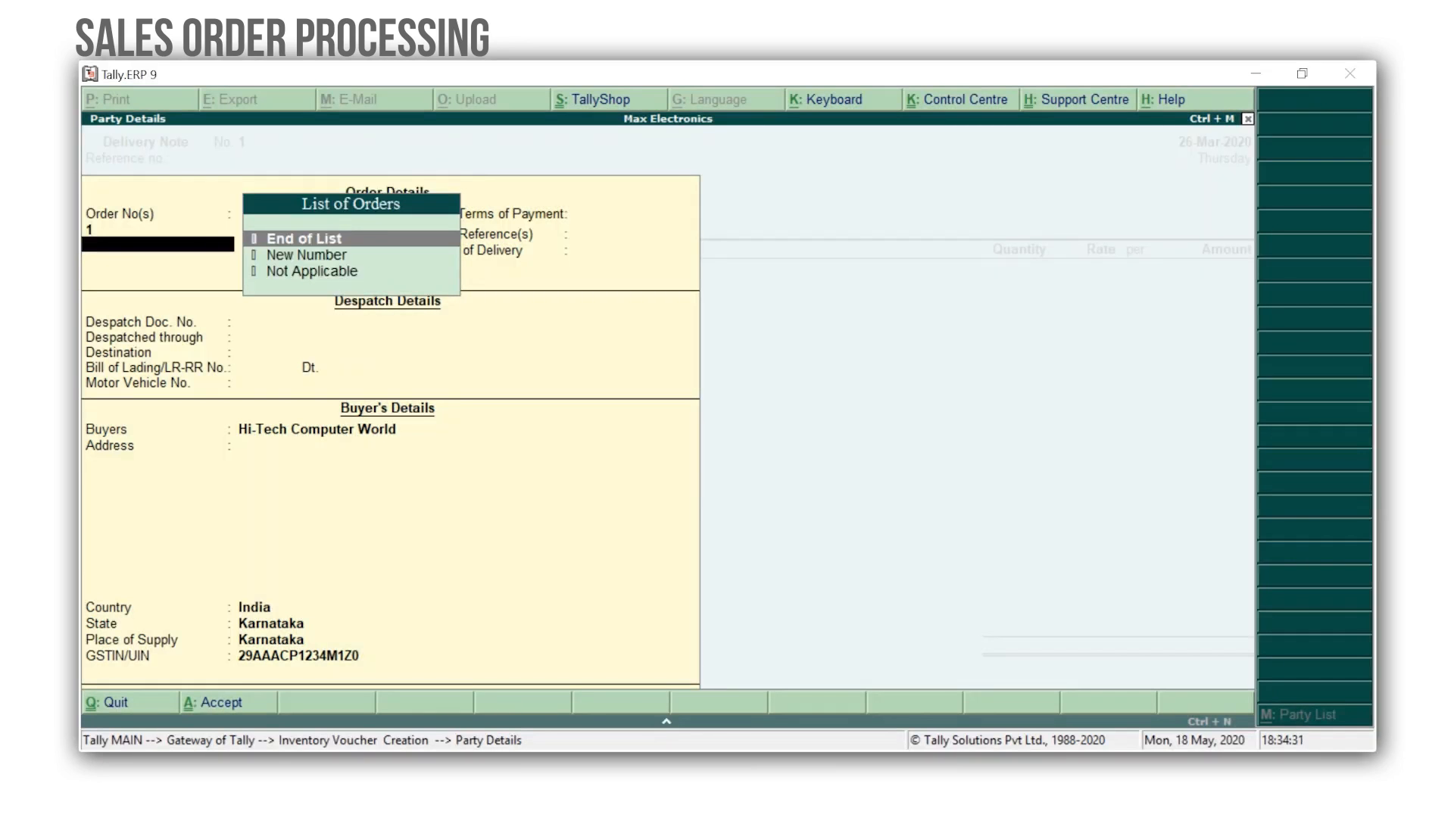
key(Return)
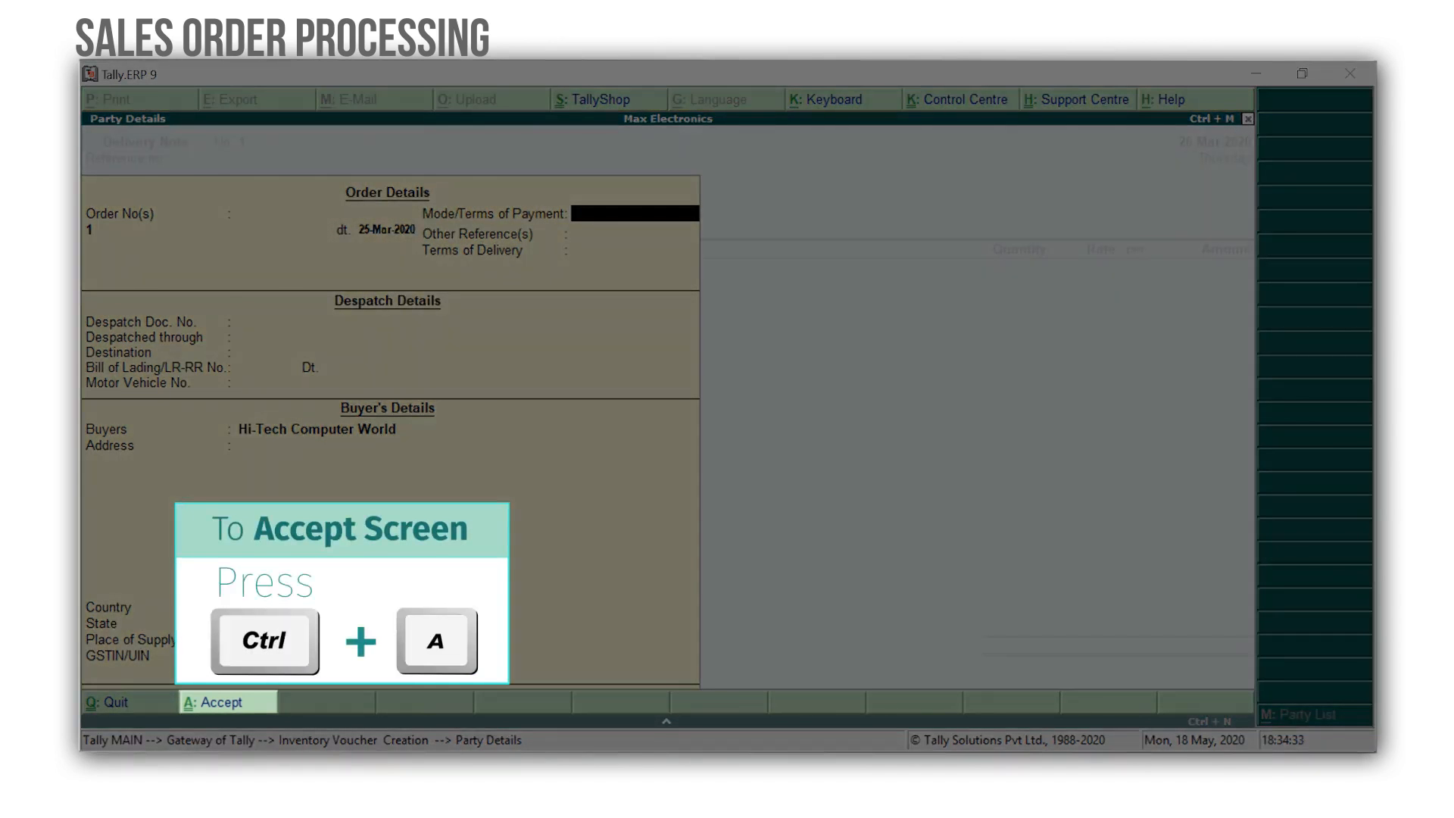
key(ctrl+a)
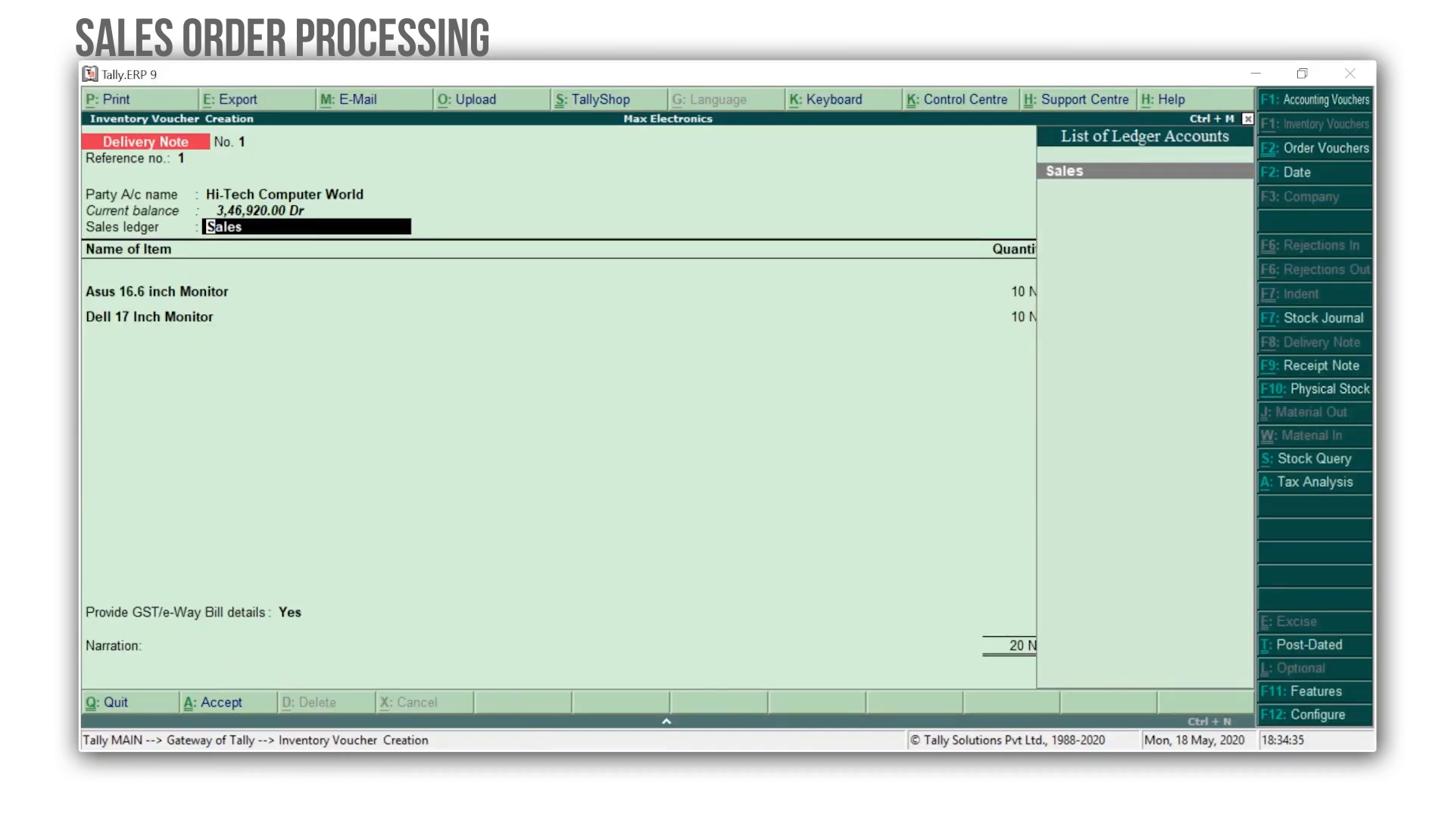
Keep the Sales ledger and deliver 5 Nos of Asus 16.6 inch Monitor against tracking number 1 and order 1.
key(Return)
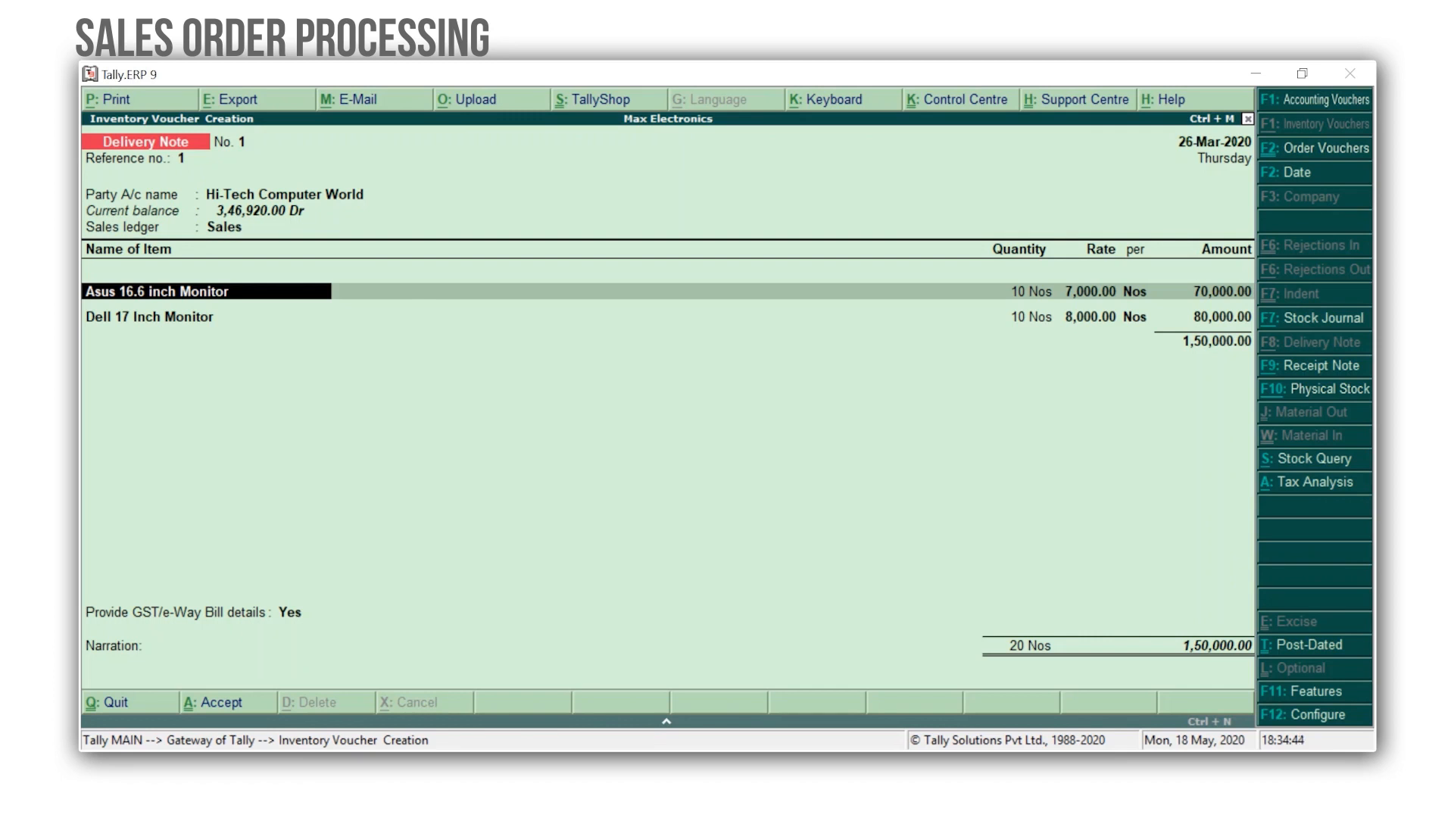
key(Return)
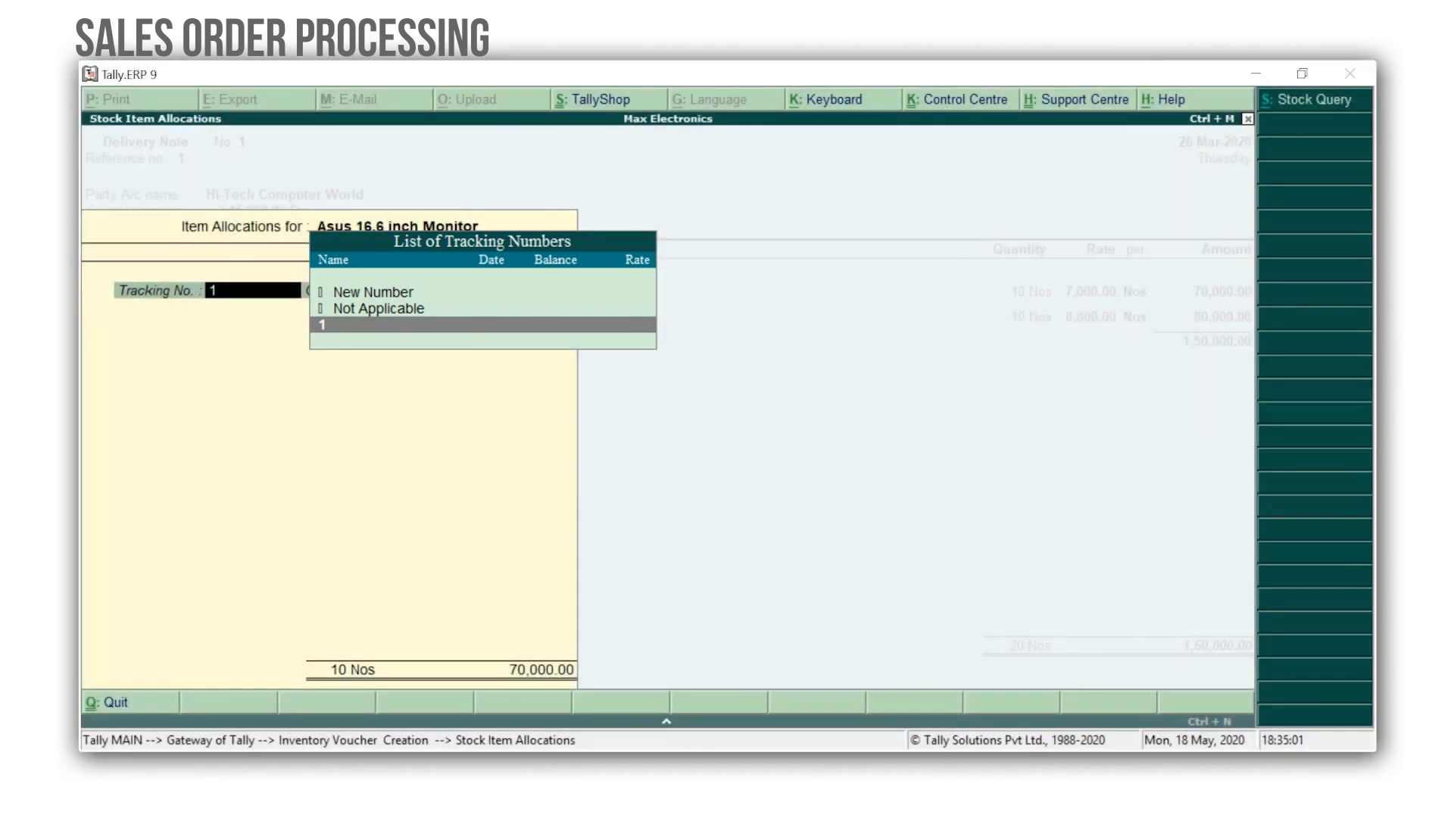
key(Return)
key(Return)
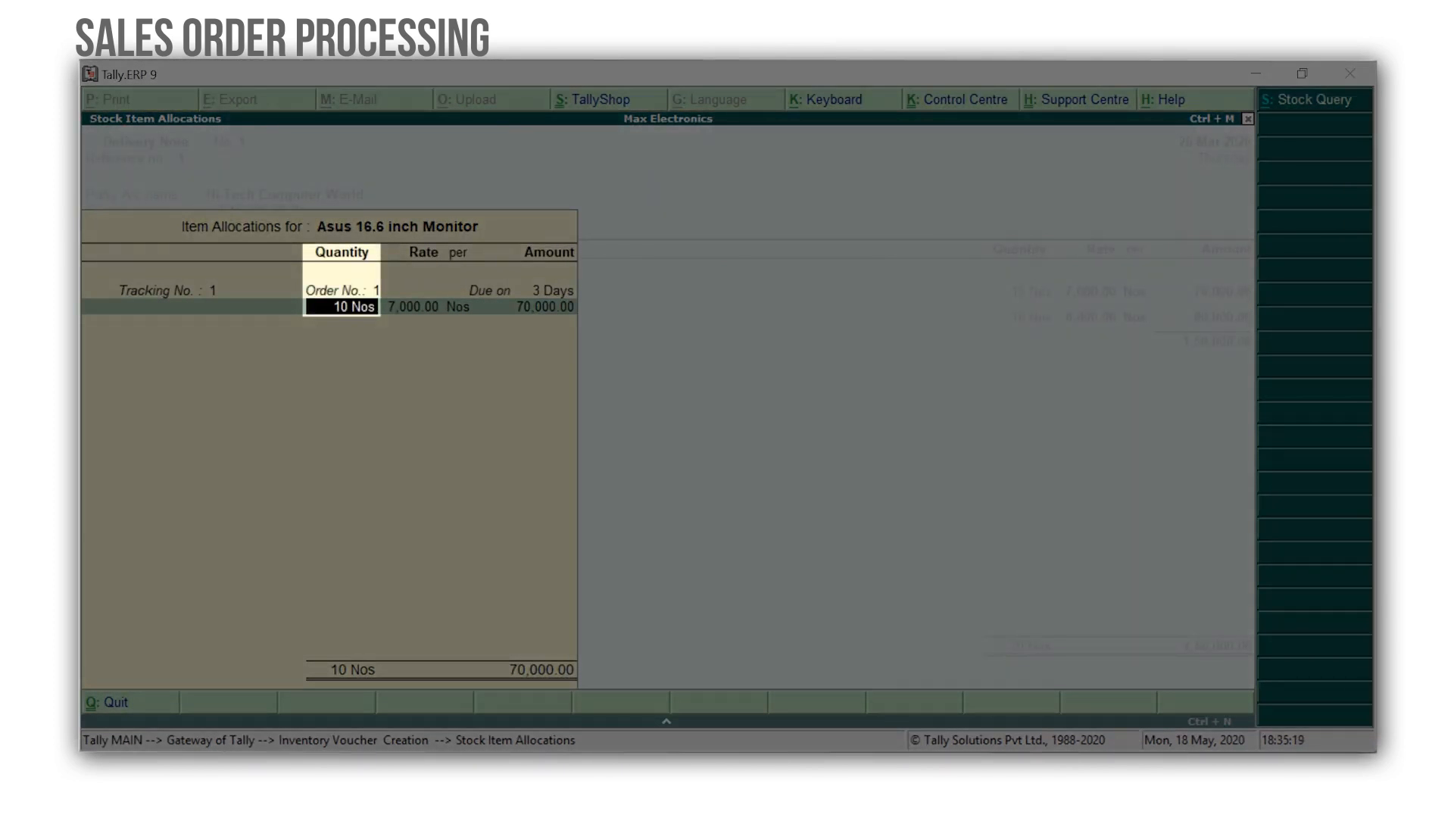
text(5)
key(Return)
key(Return)
key(Return)
key(Return)
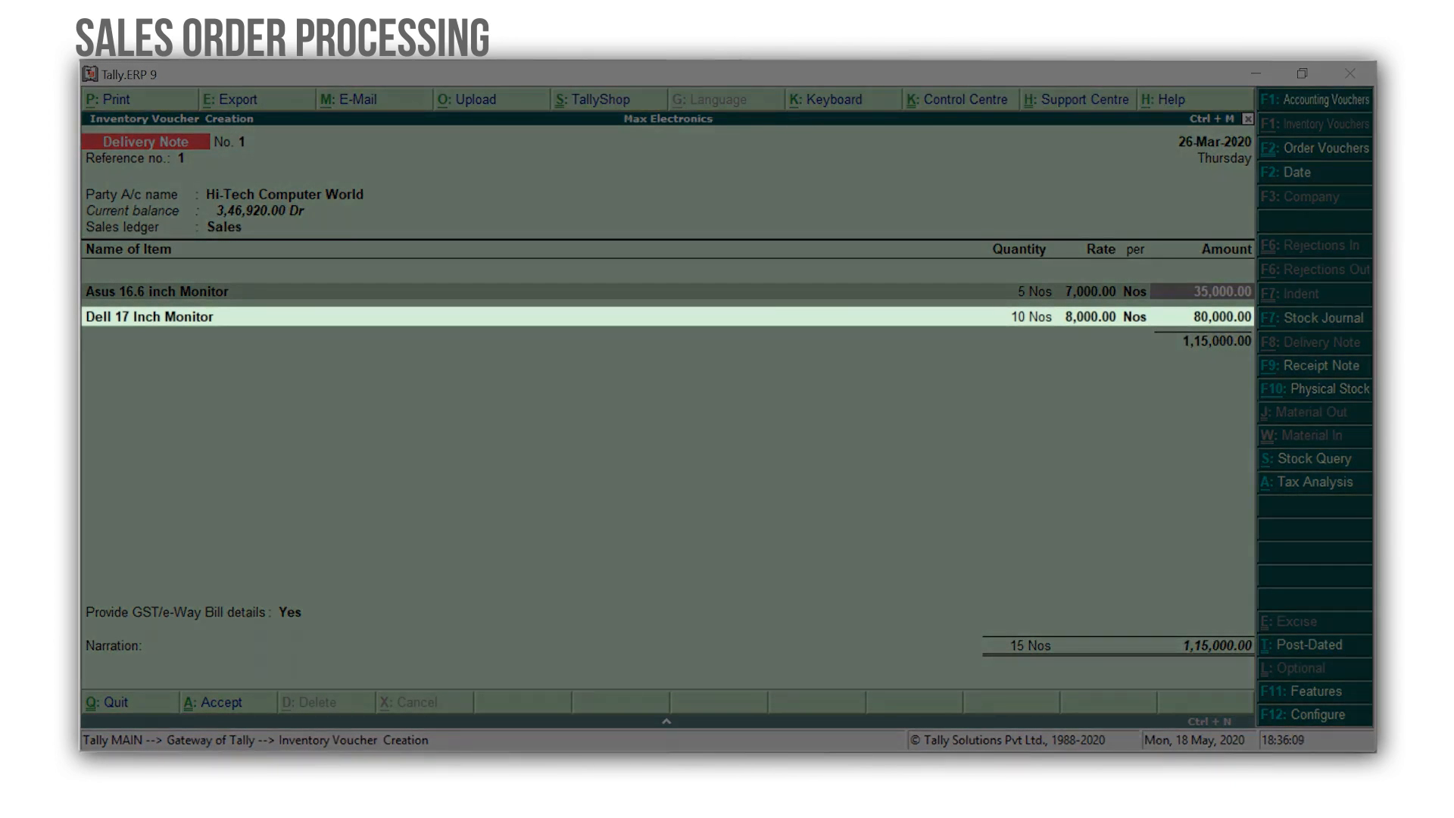
Deliver 5 Nos of Dell 17 Inch Monitor against tracking number 1 and order 1.
key(Return)
key(Return)
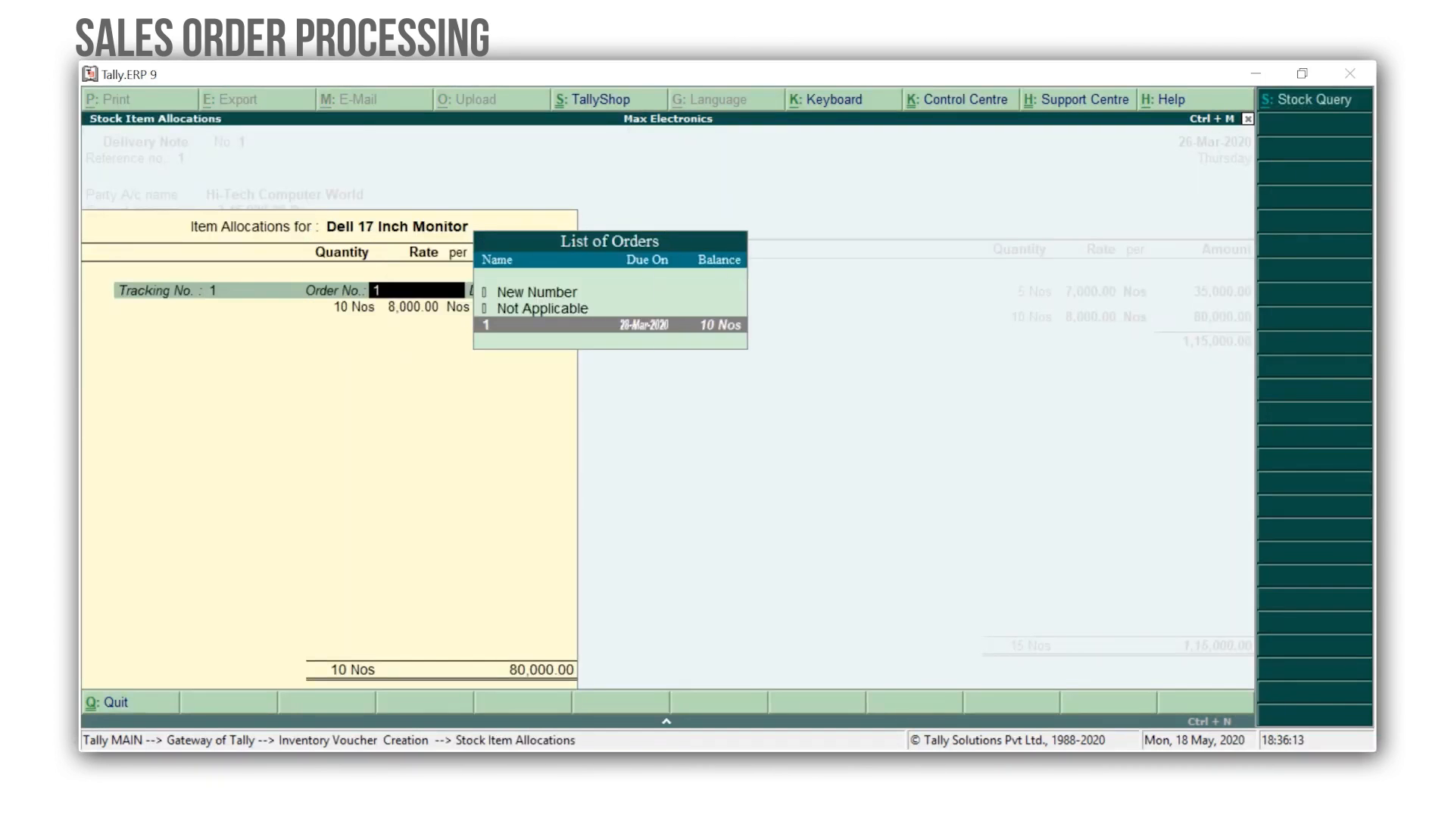
key(Return)
text(5)
key(Return)
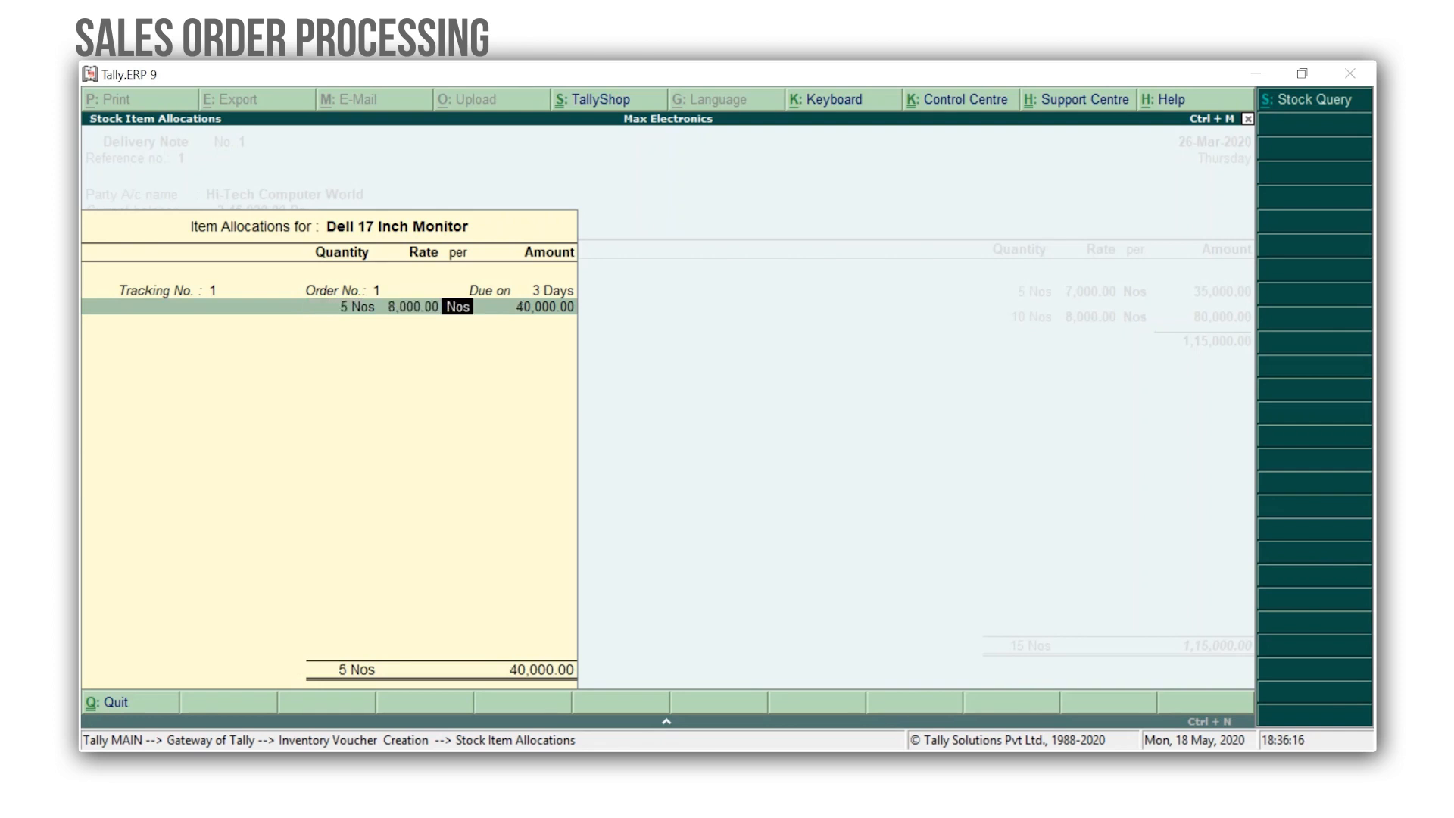
key(Return)
key(Return)
Save the delivery note and quit inventory voucher creation.
key(Return)
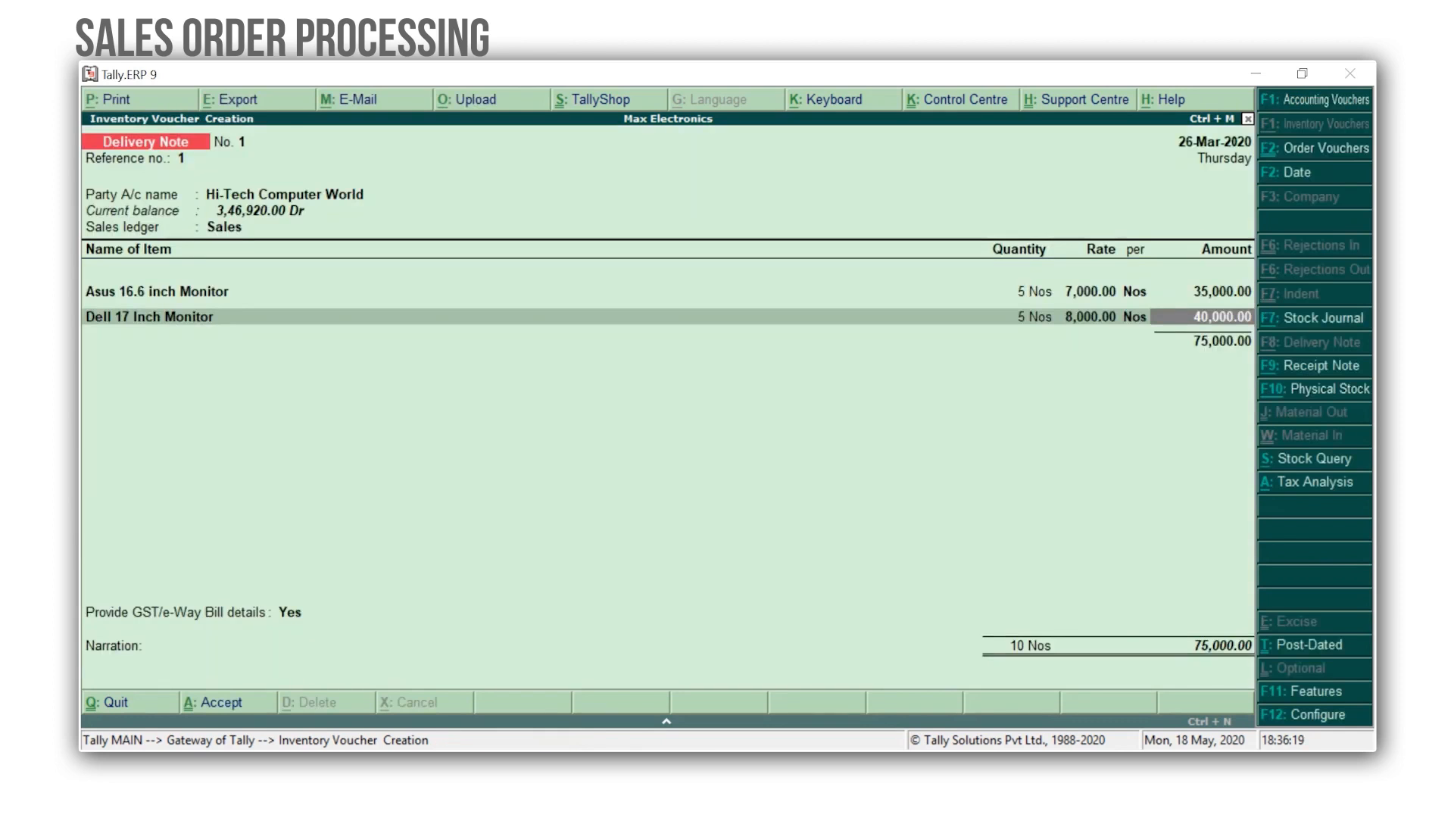
key(Return)
key(Return)
key(Return)
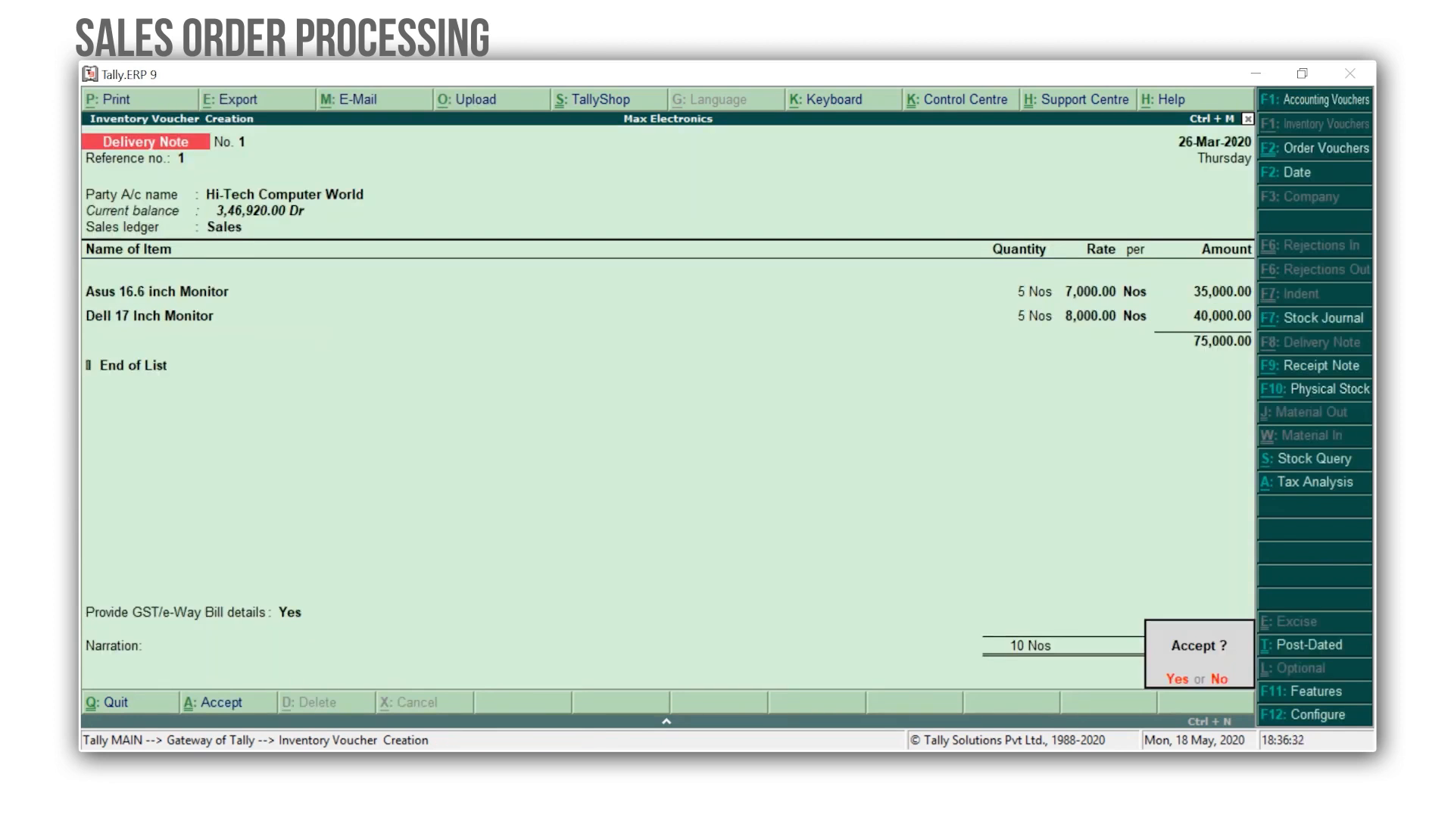
key(y)
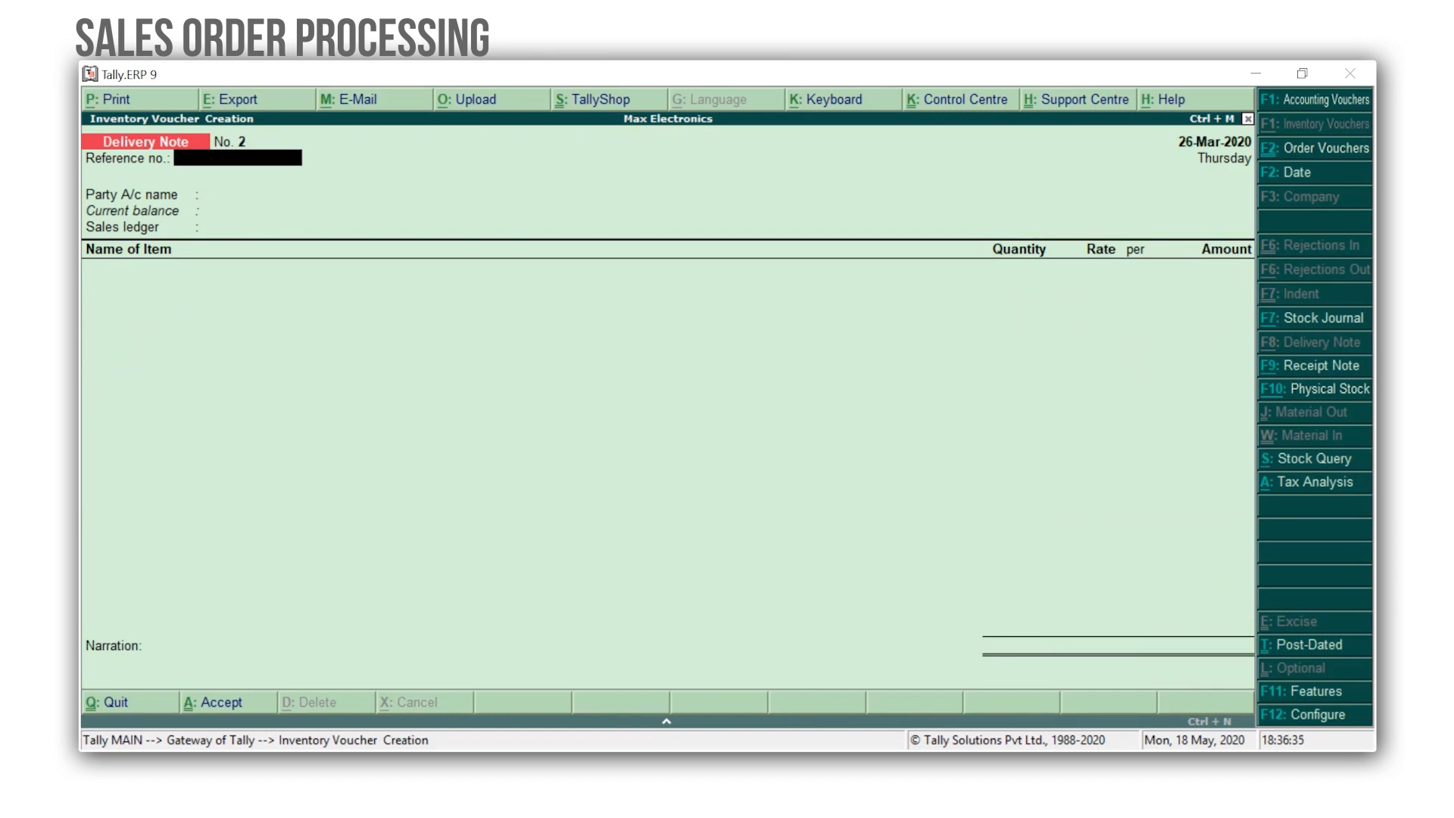
key(Escape)
key(y)
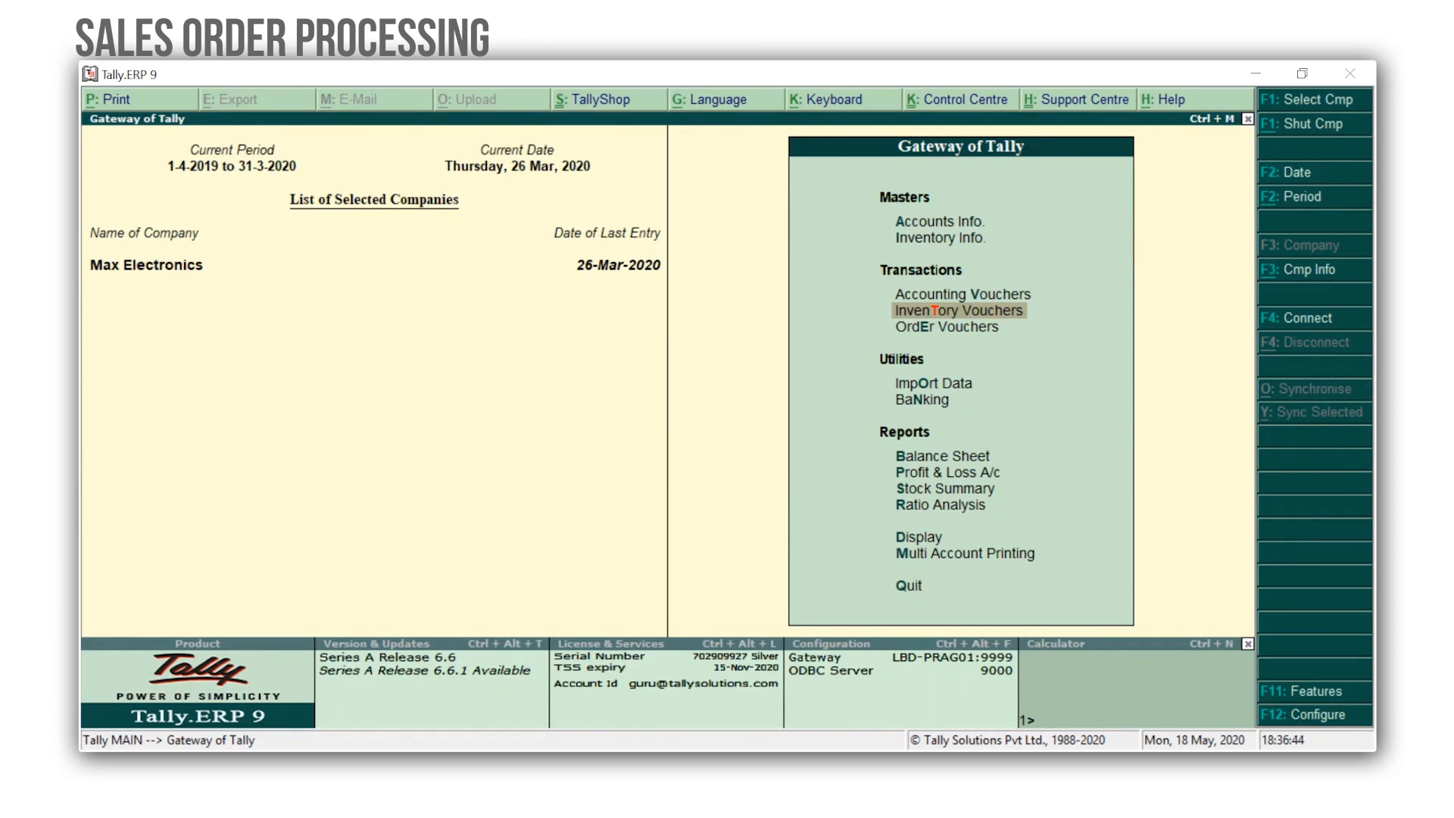
Open the Sale Bills Pending report under statements of inventory, then return to the main gateway.
key(d)
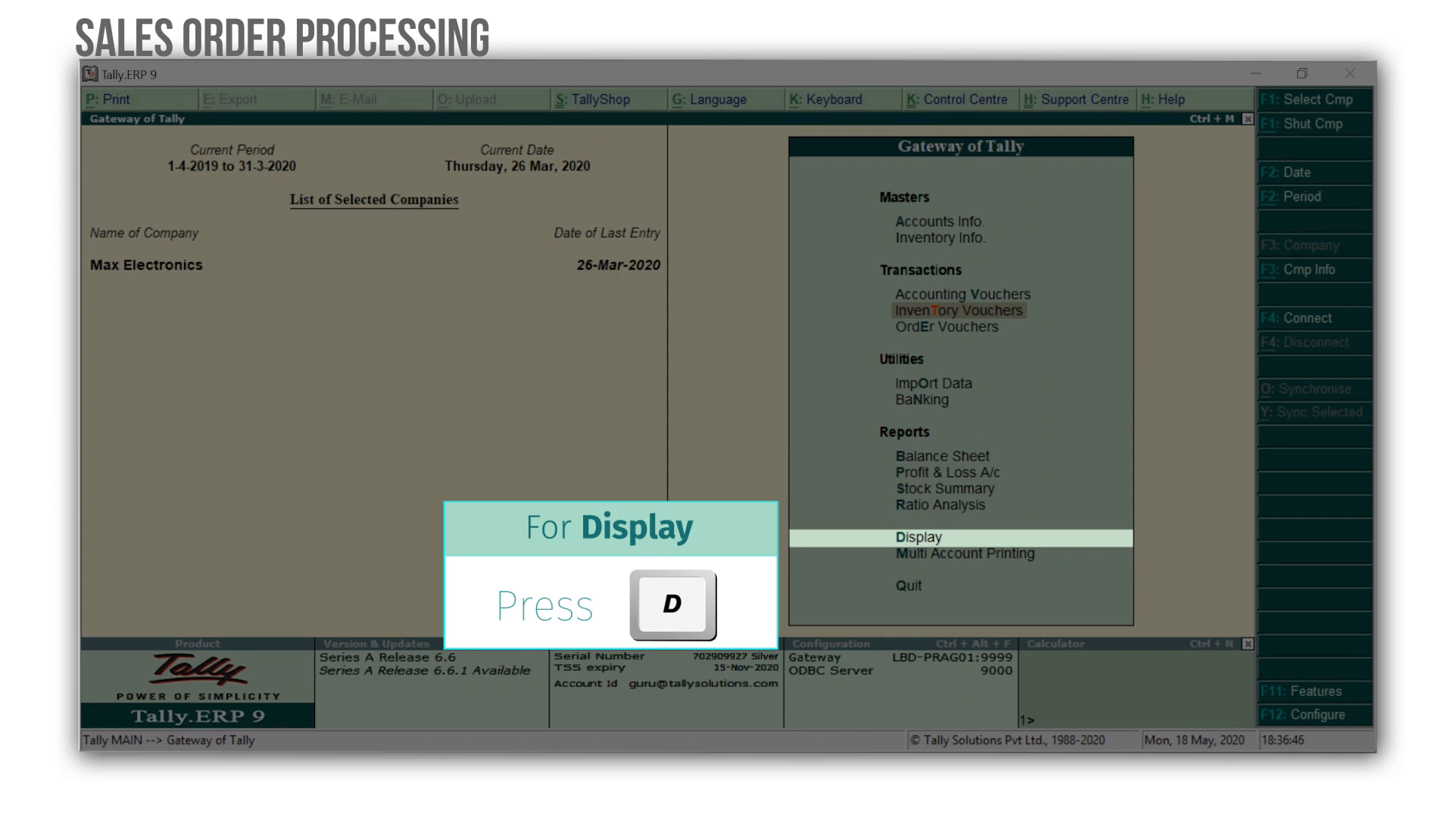
key(e)
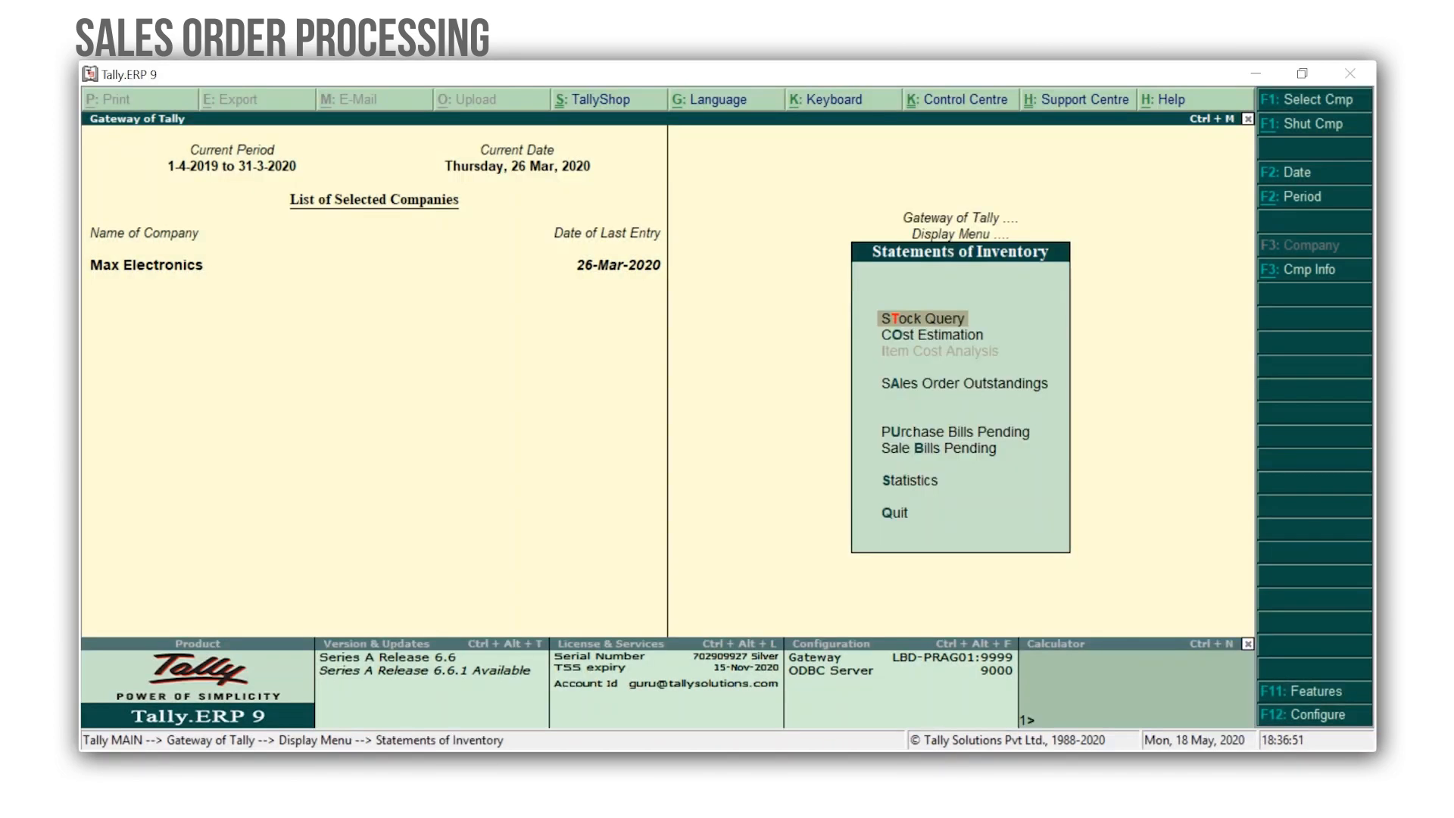
key(b)
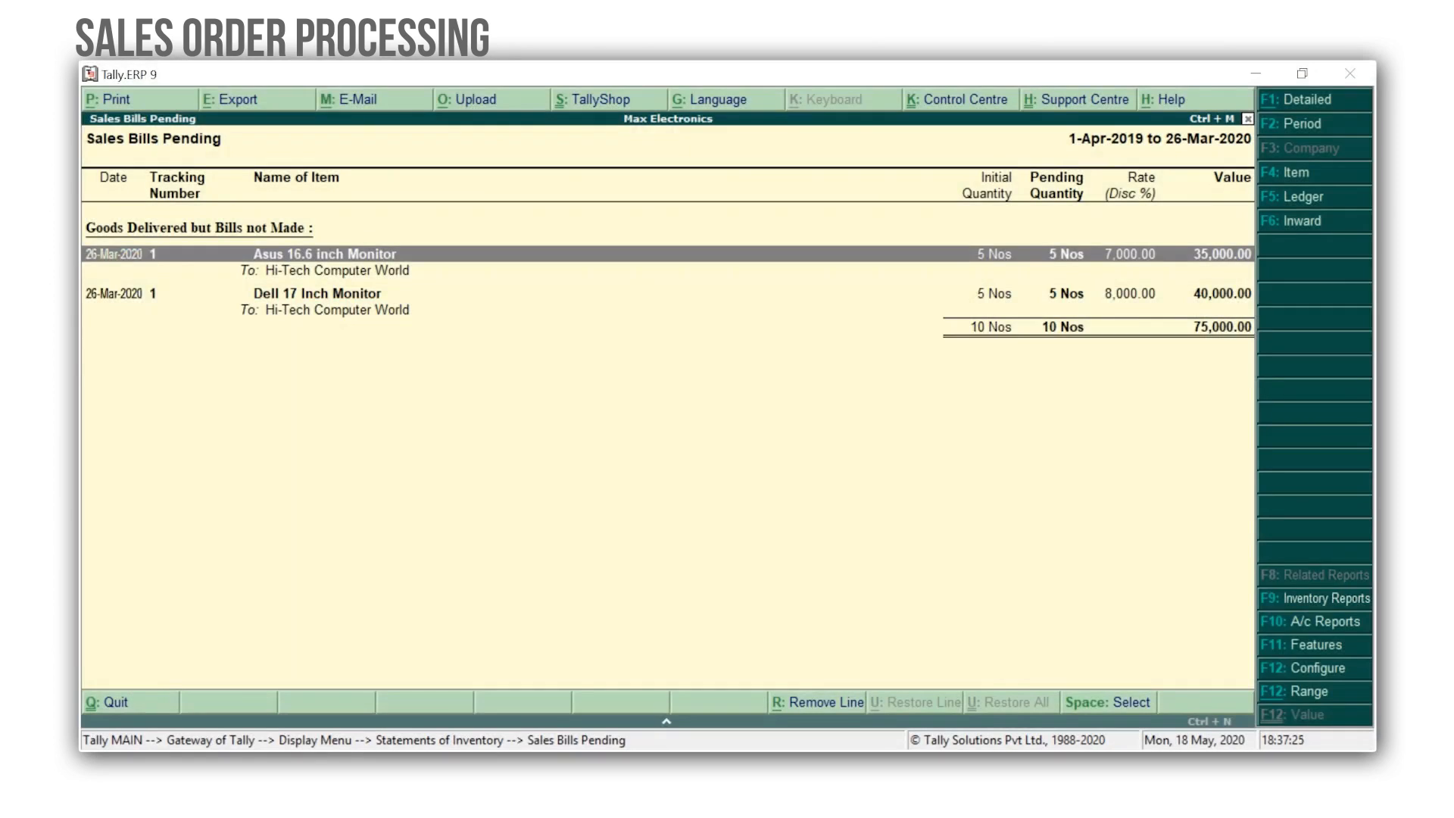
key(Escape)
key(Escape)
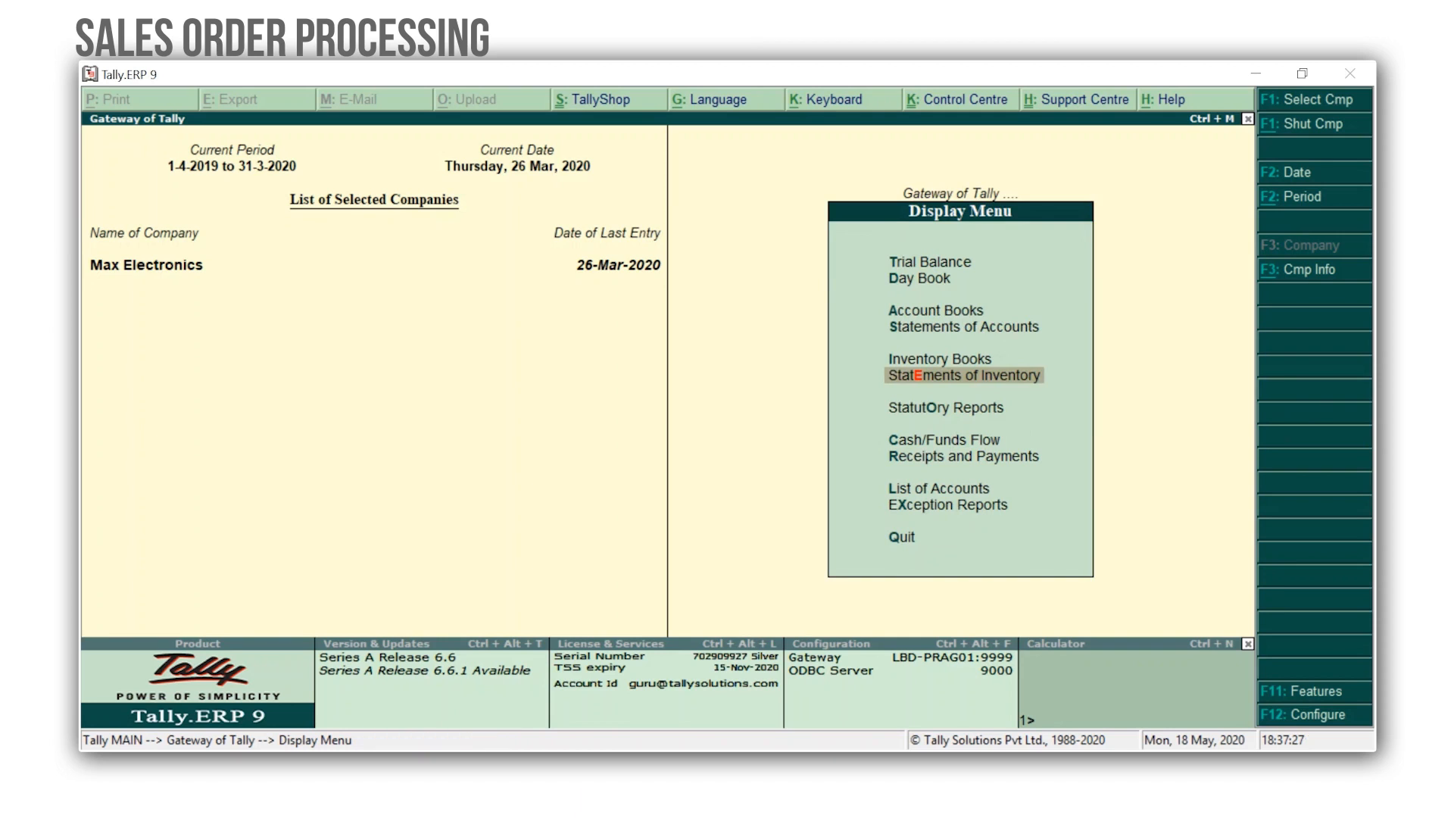
key(Escape)
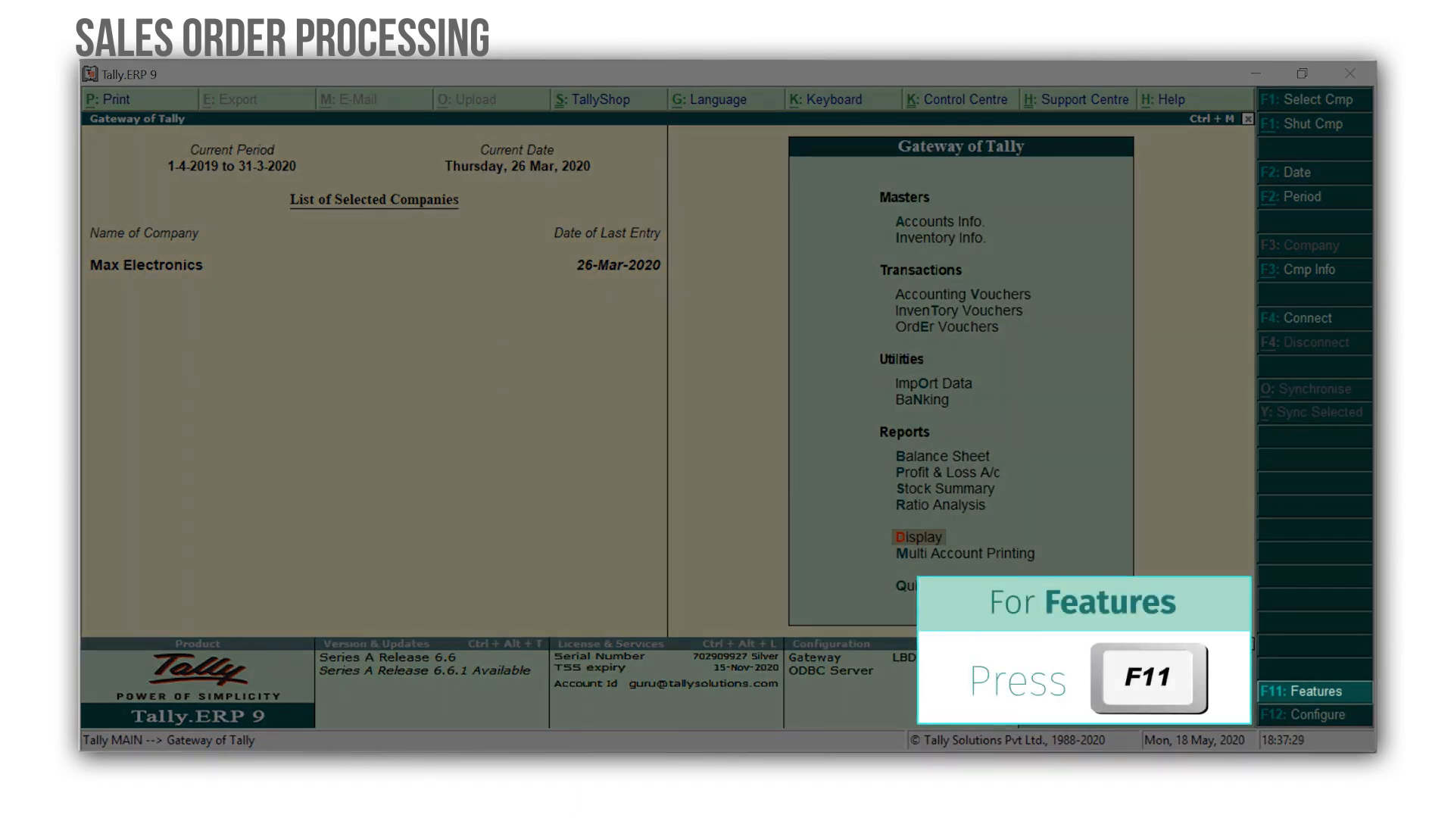
Enable rejection inward and outward notes in the inventory features, accept, and leave the company features.
key(F11)
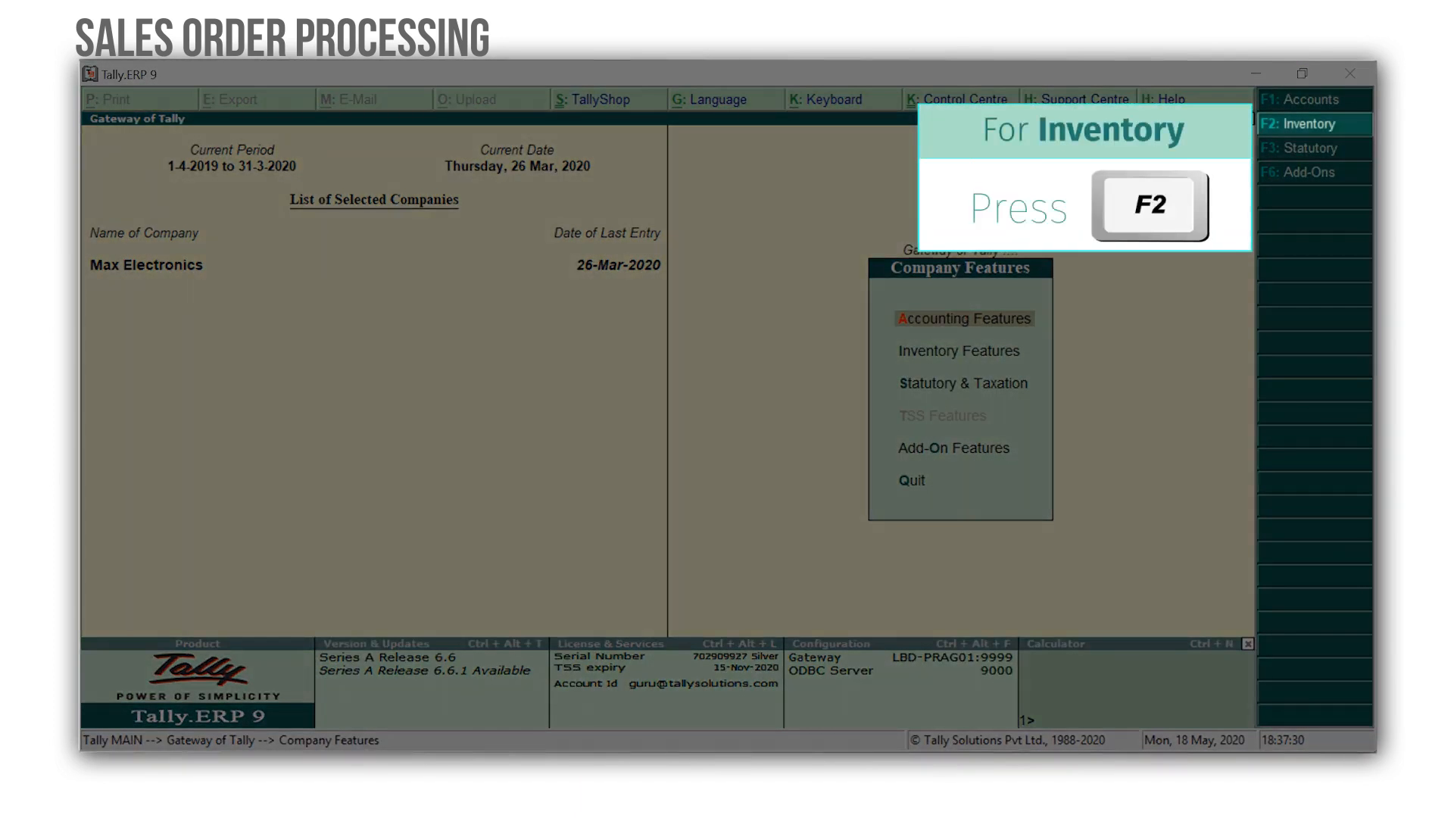
key(F2)
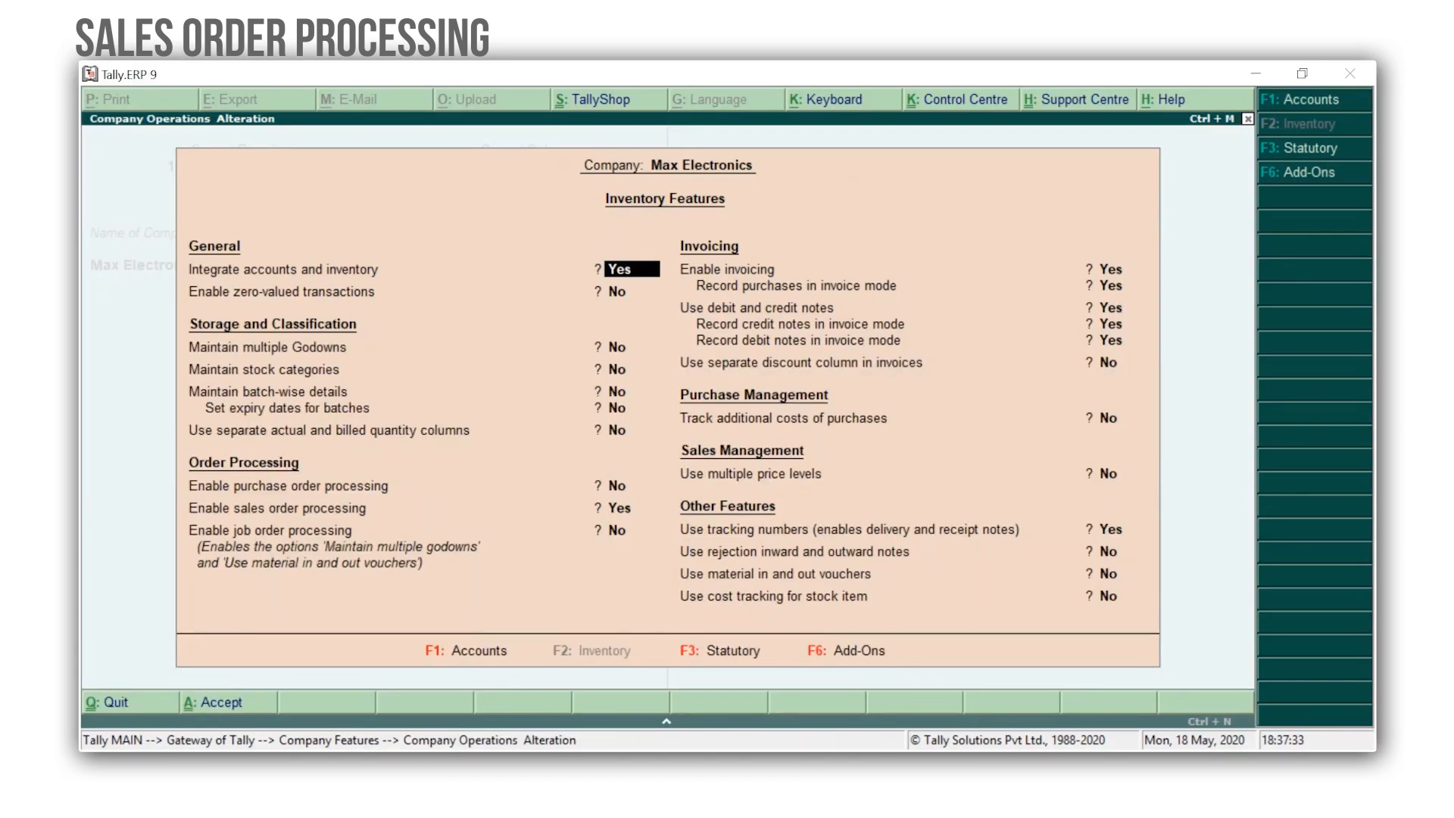
key(Down)
key(Down)
key(Down)
key(Down)
key(Down)
key(Down)
key(Down)
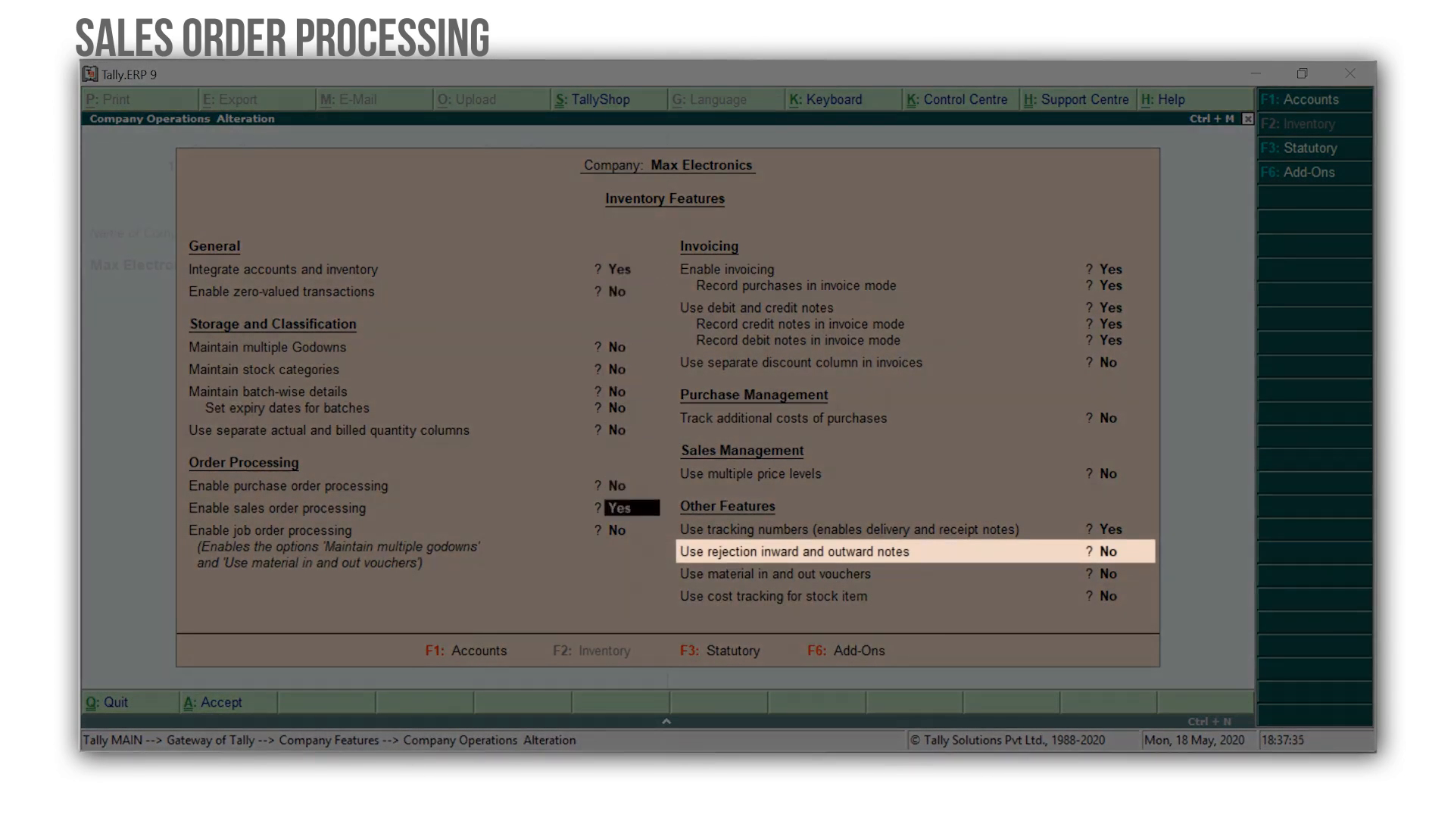
key(Down)
key(Down)
key(Down)
key(Down)
key(Down)
key(Down)
key(Down)
key(Down)
key(Down)
key(Down)
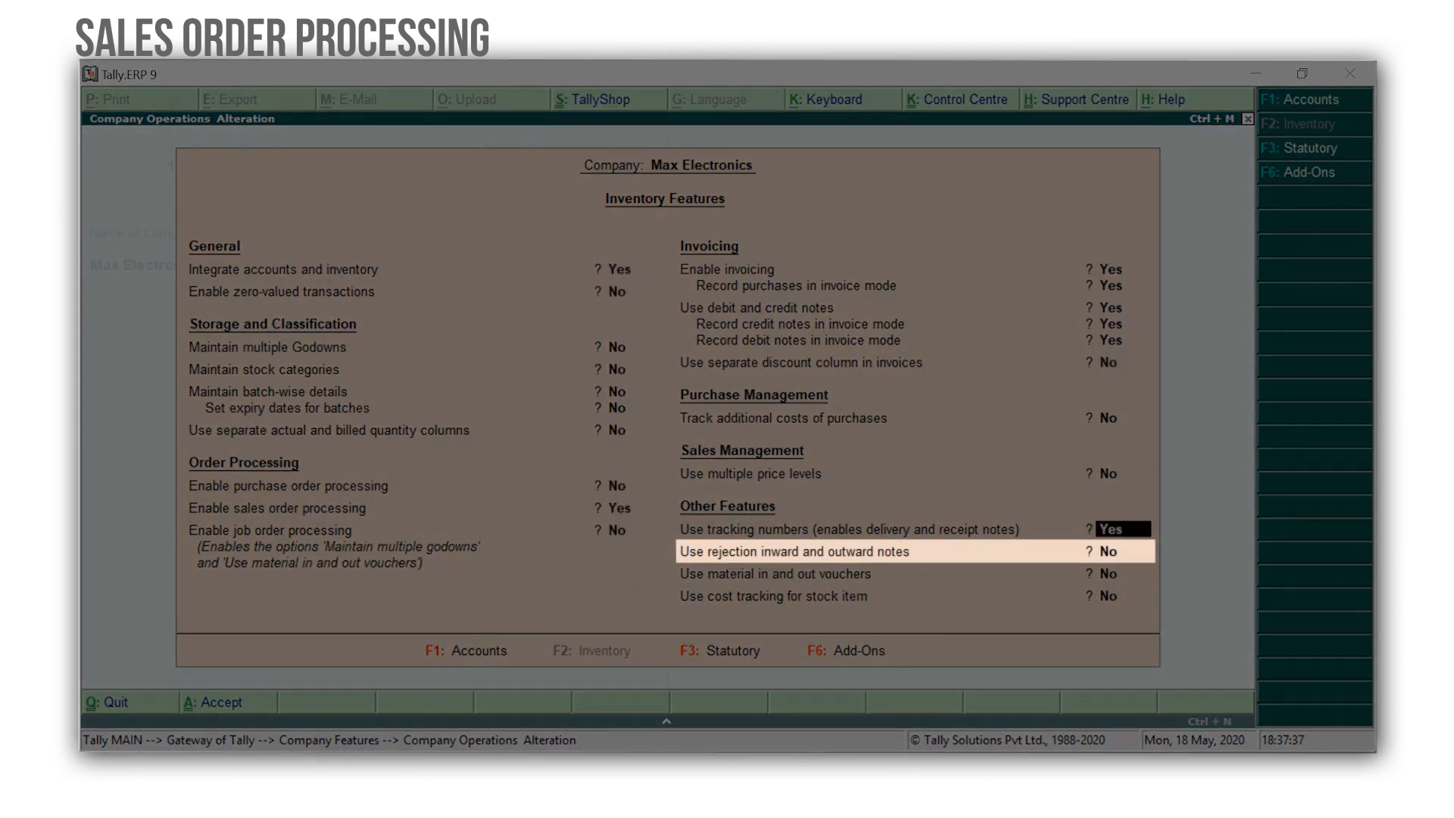
key(Down)
key(y)
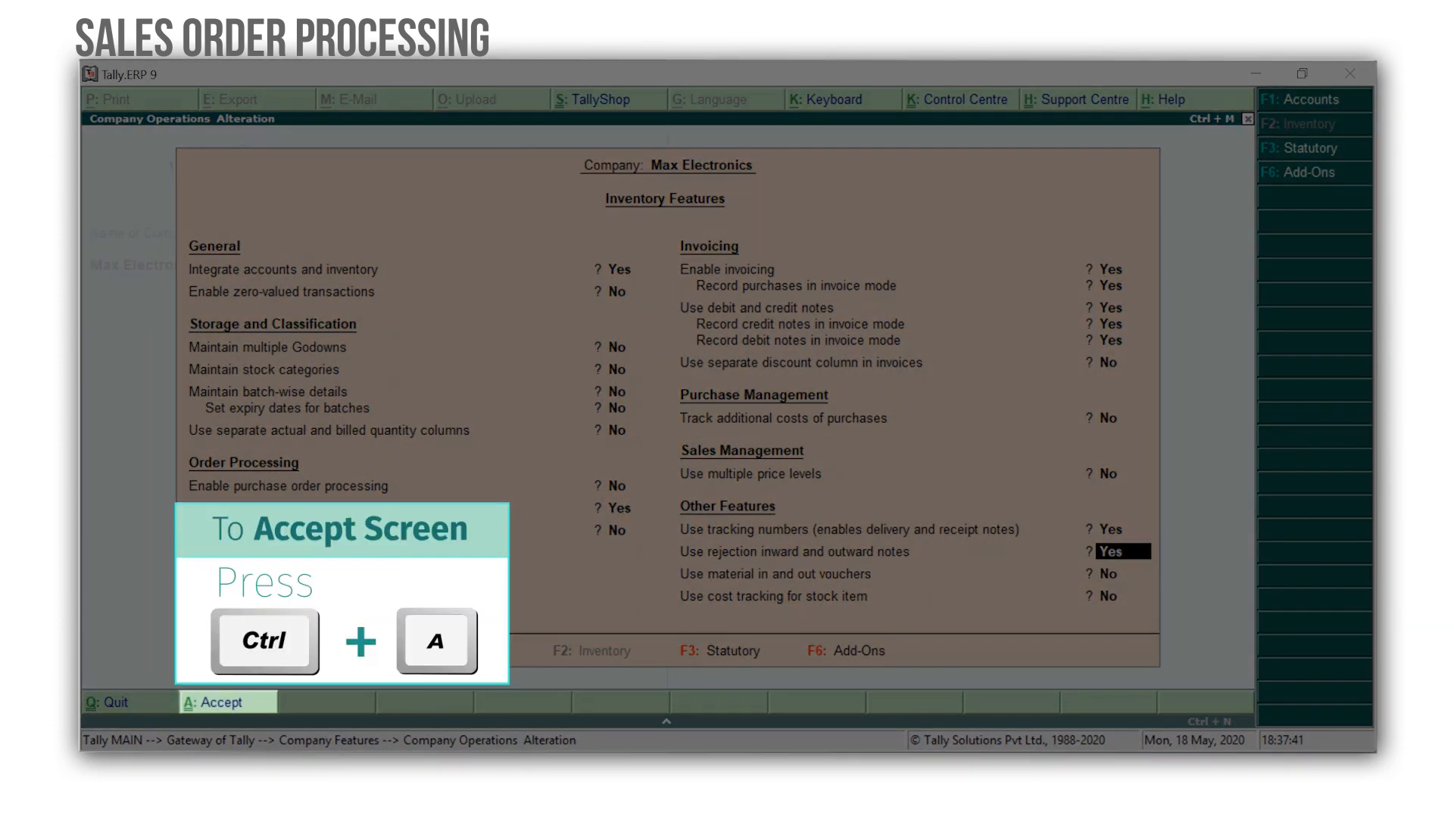
key(ctrl+a)
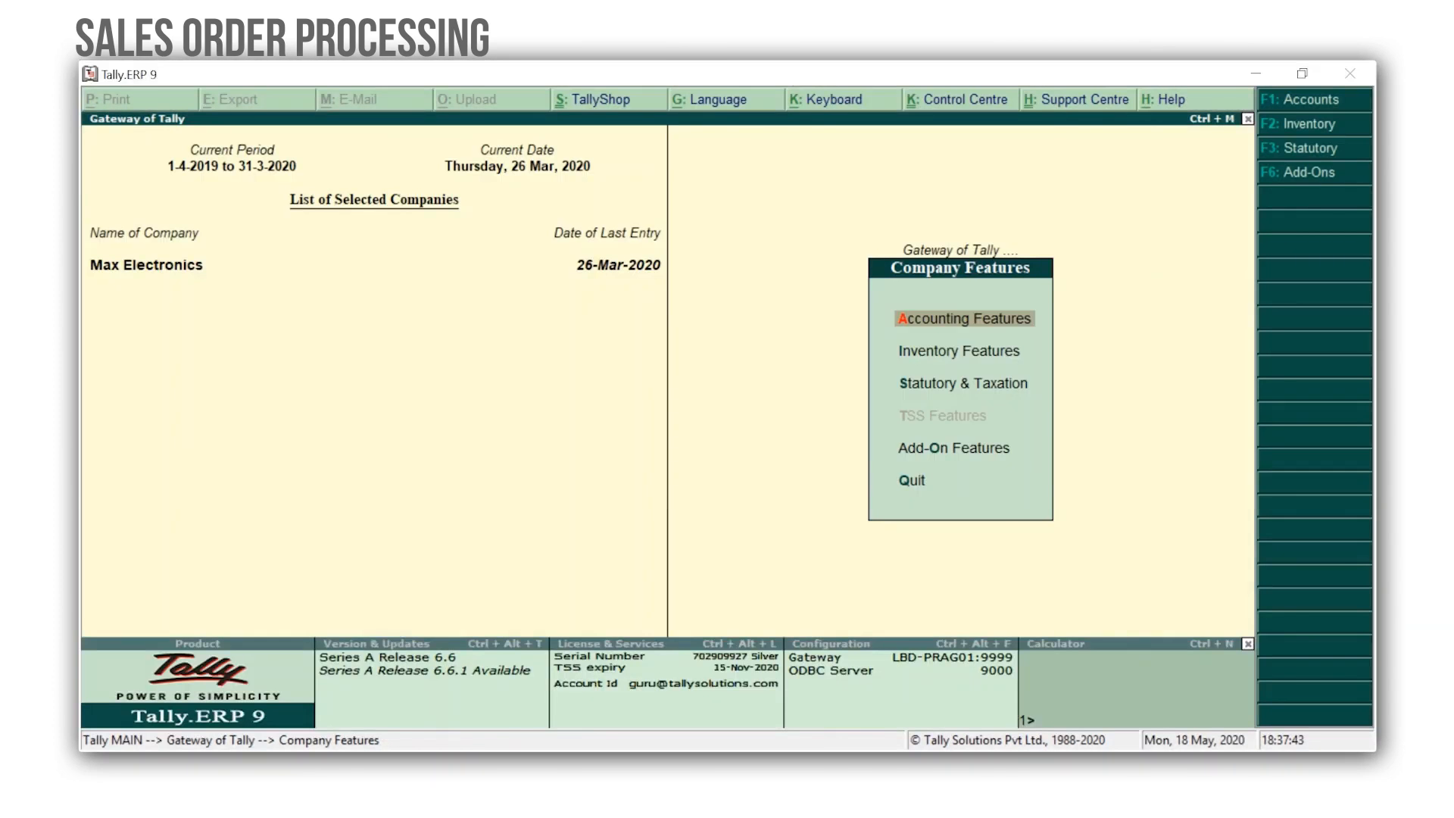
key(Escape)
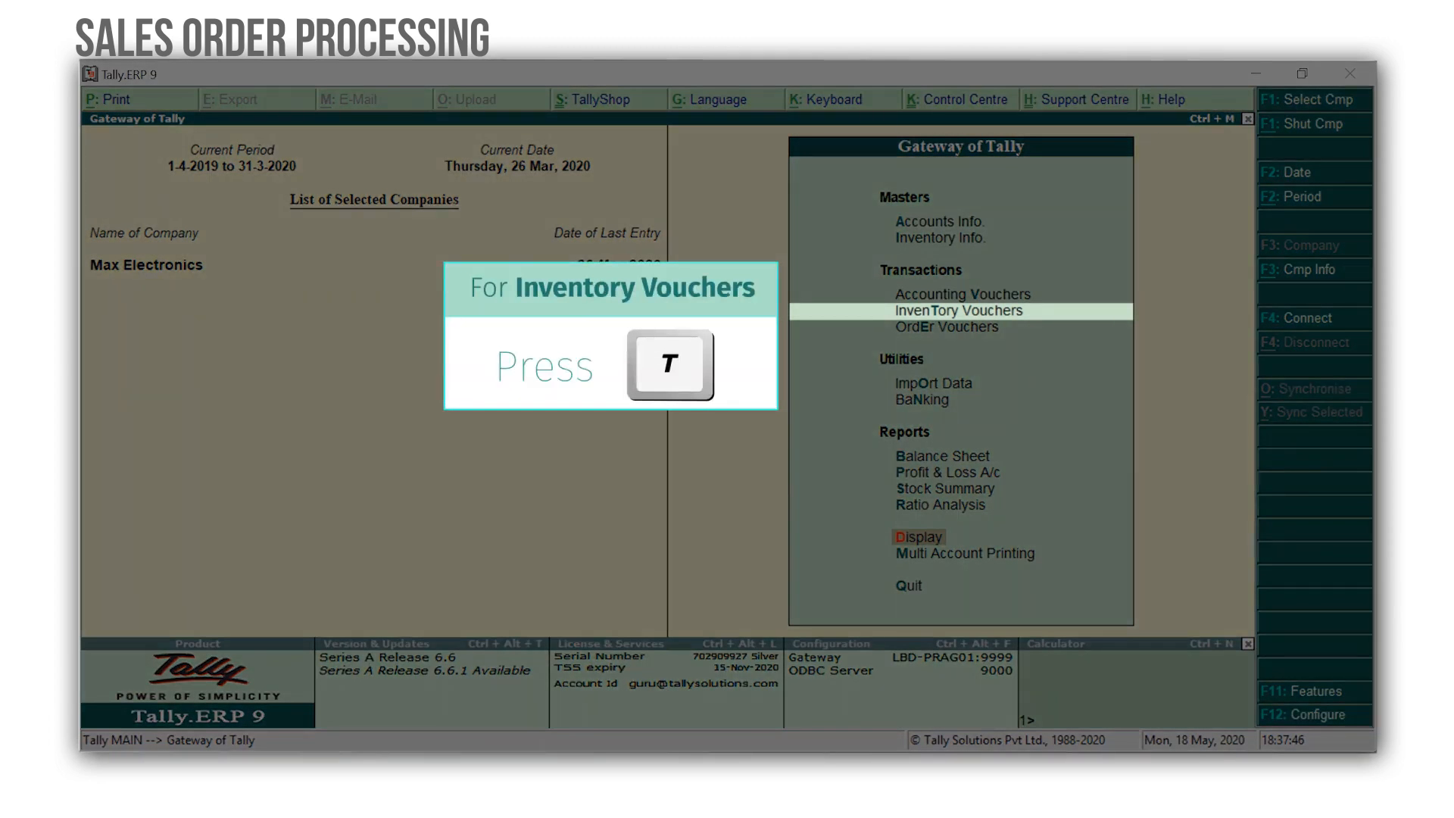
Start a Rejections In voucher dated 27-3-2020 with Hi-Tech Computer World as ledger and customer.
key(t)
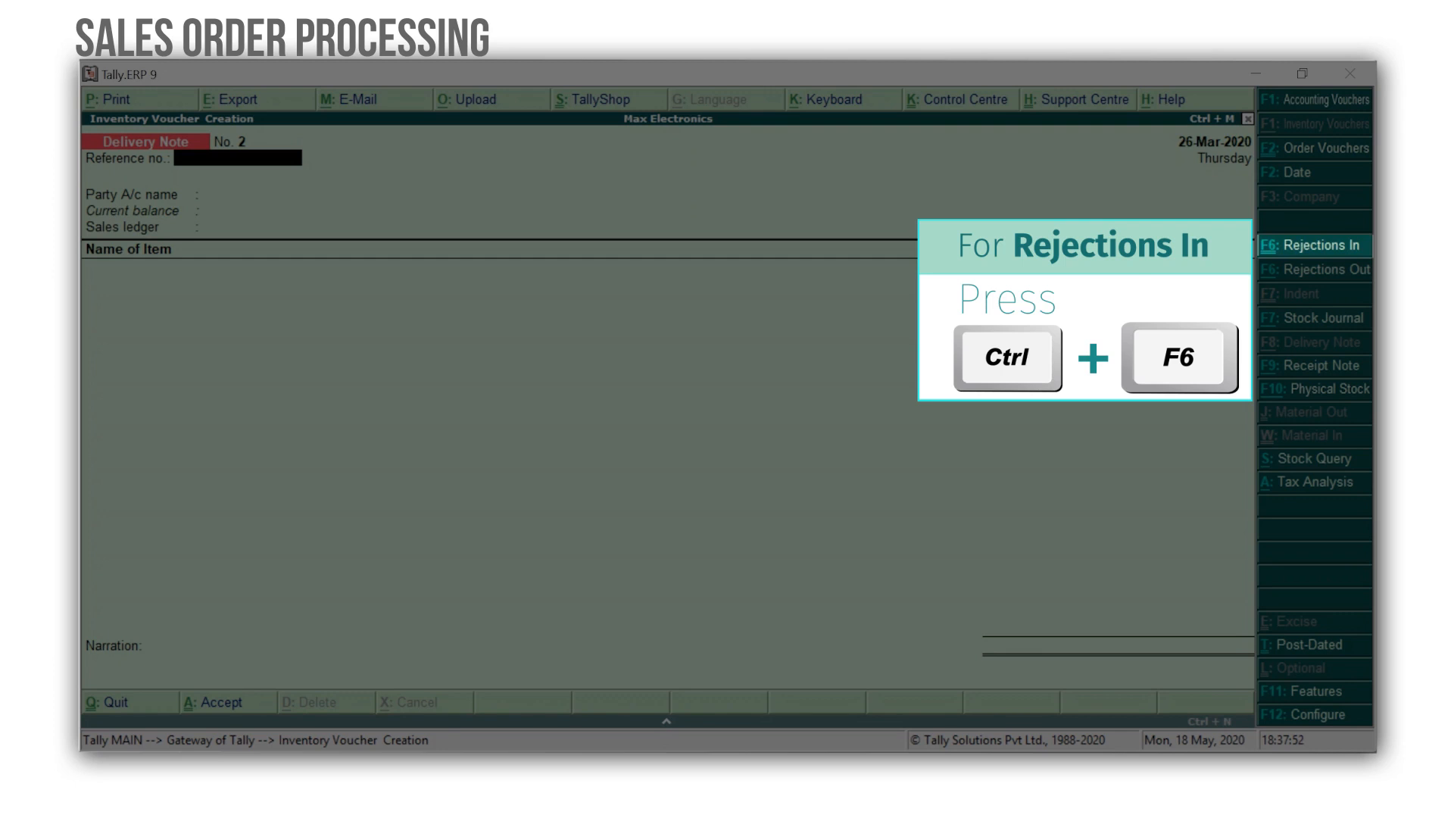
key(ctrl+F6)
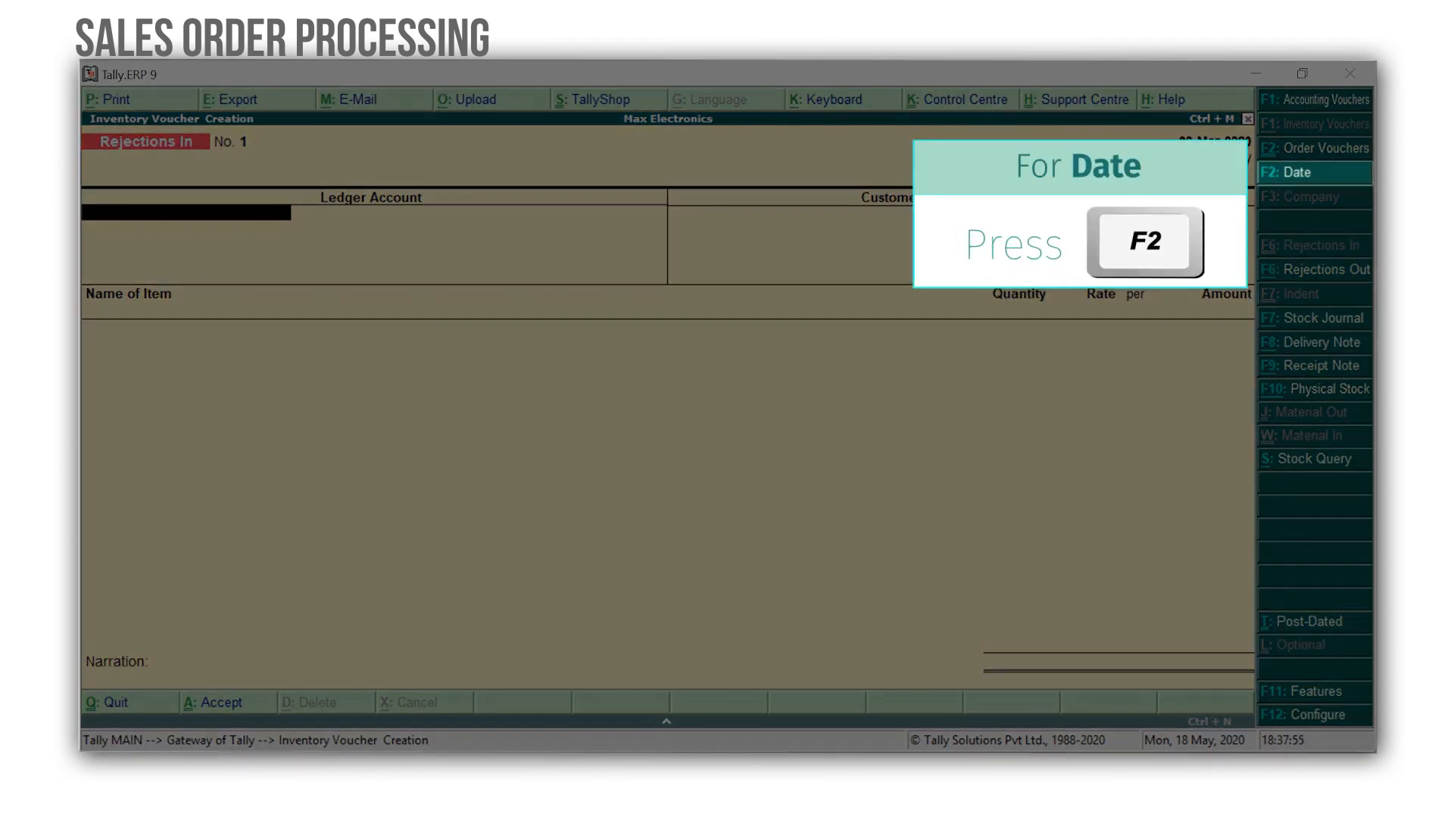
key(F2)
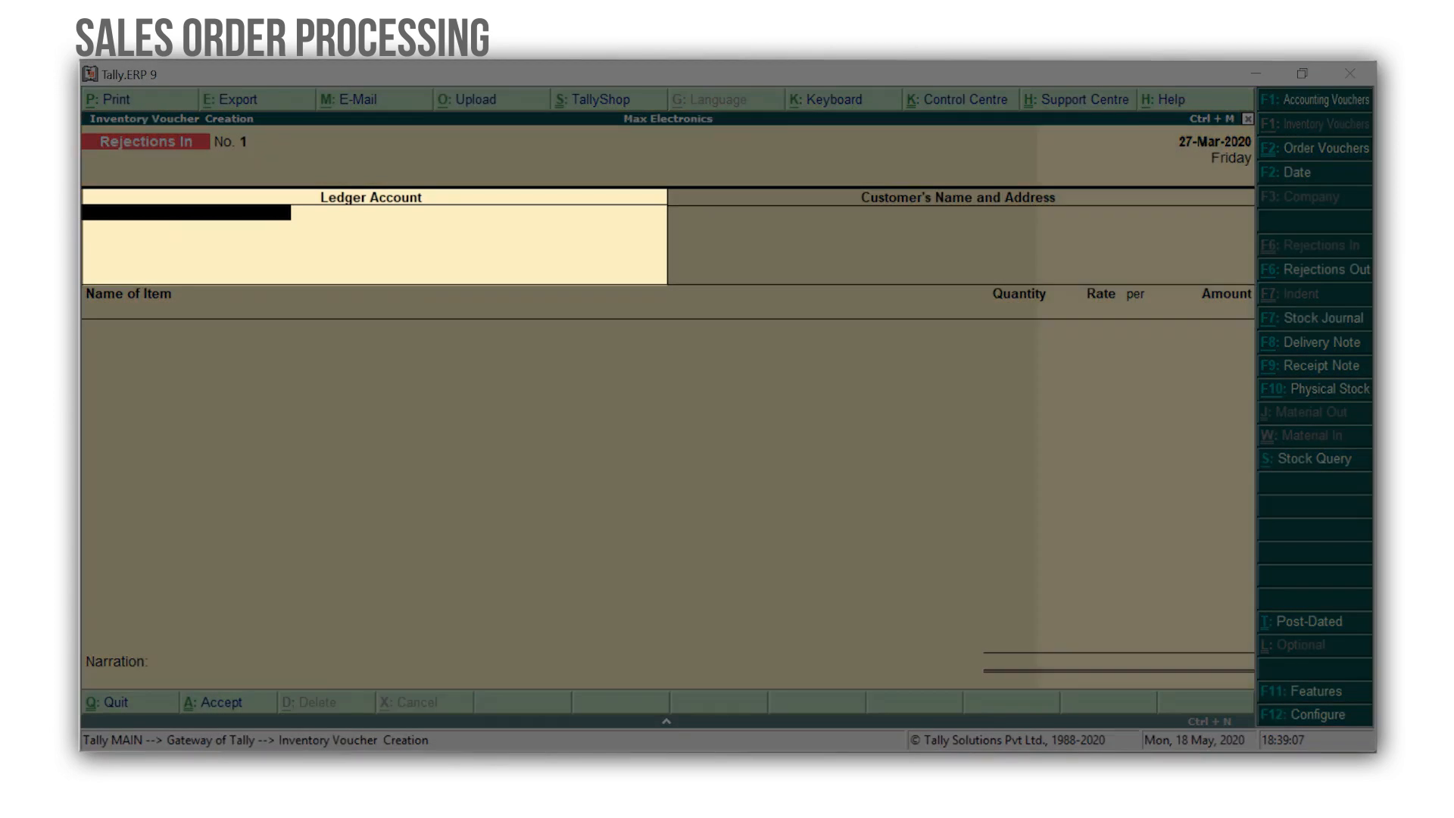
text(Hi)
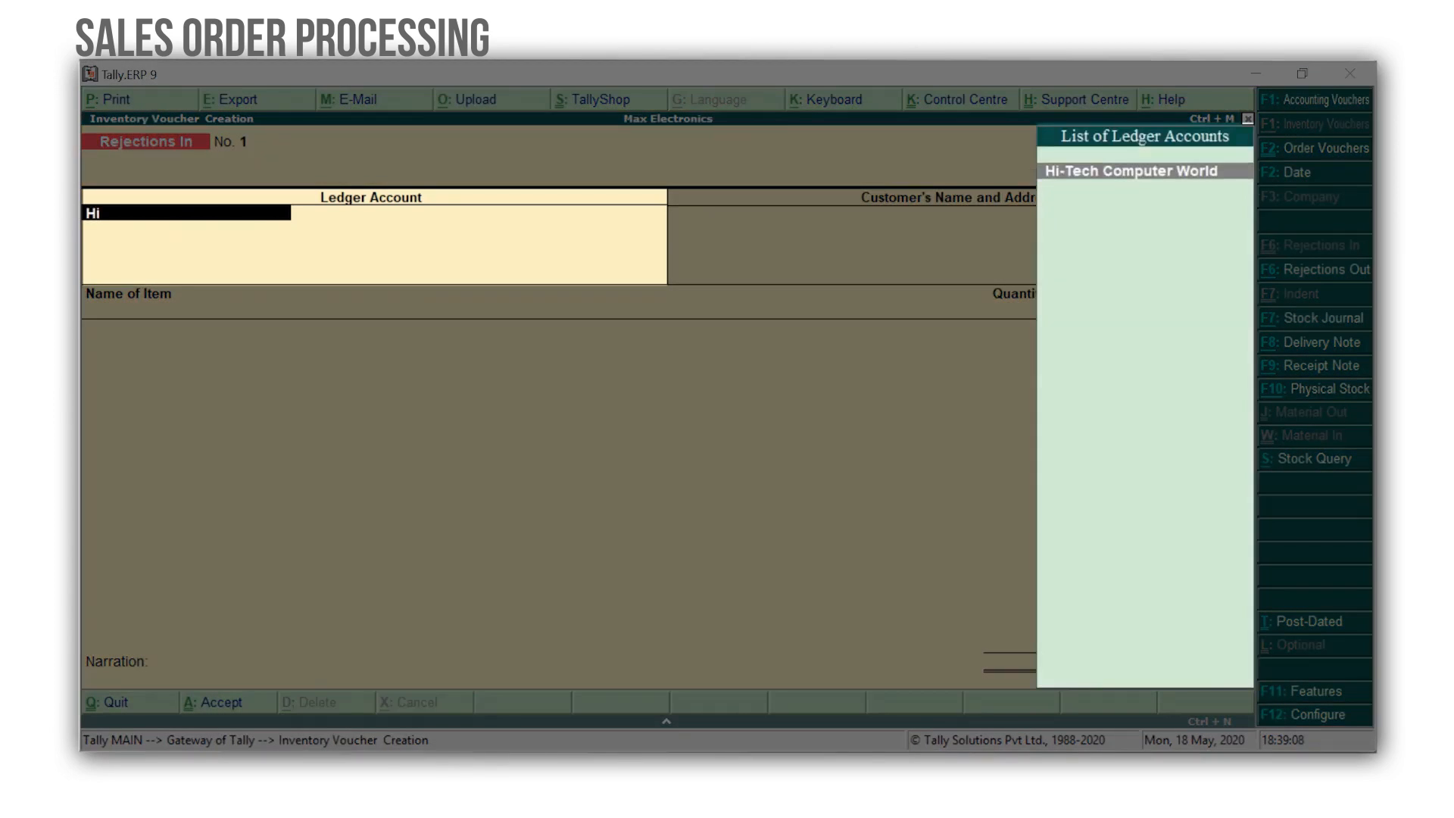
key(Return)
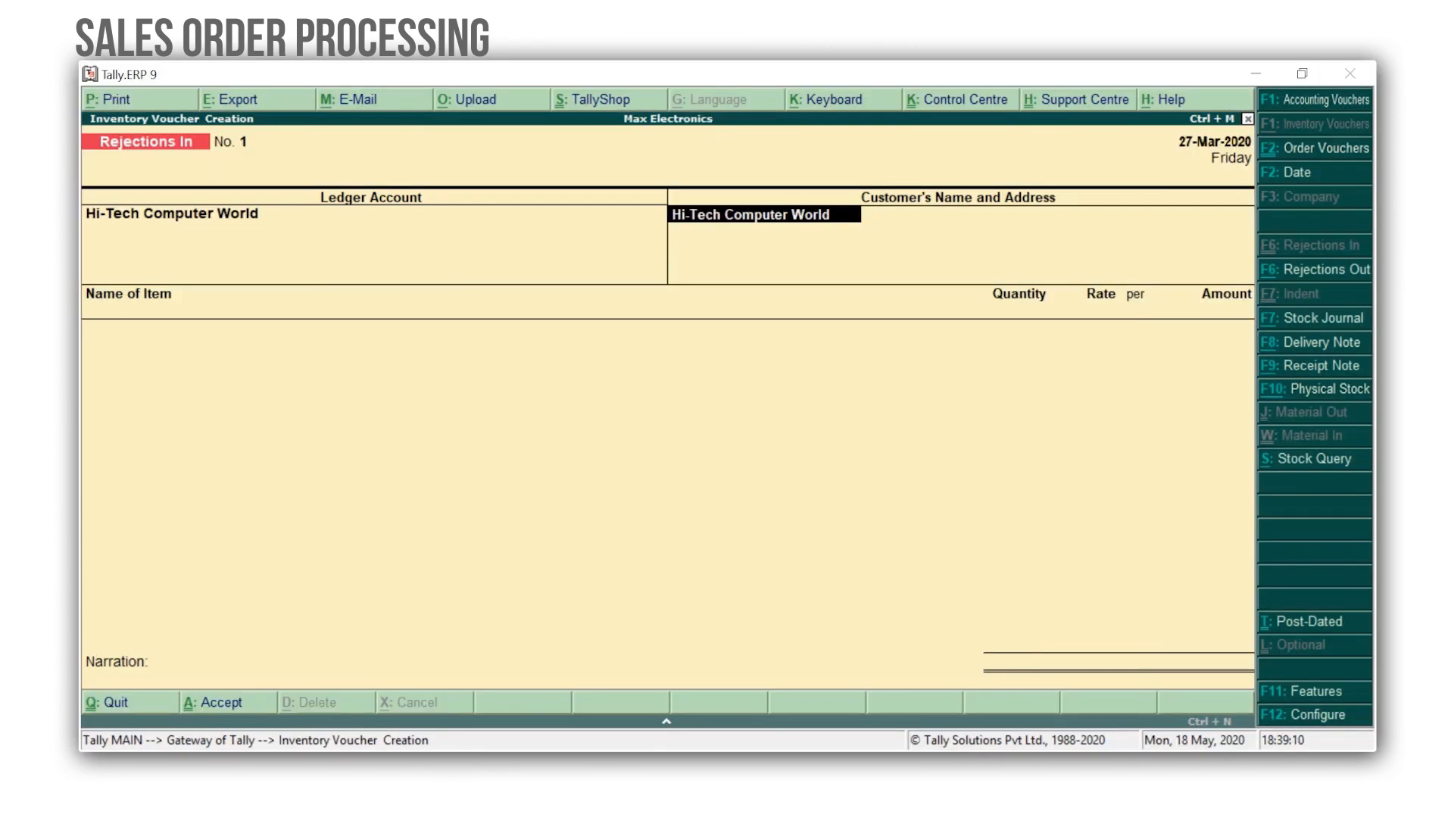
key(Return)
key(Return)
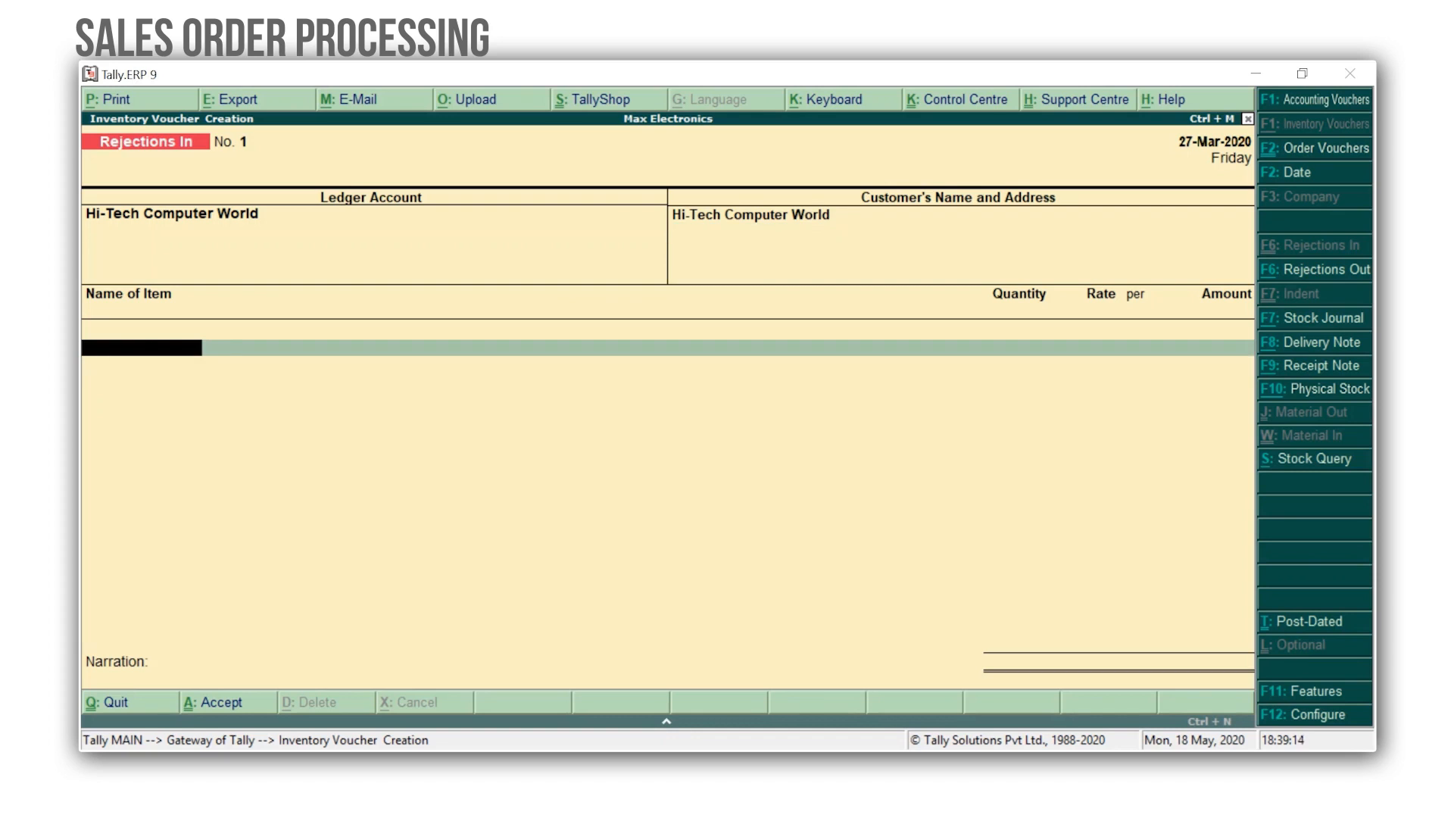
Reject 2 Nos of Dell 17 Inch Monitor against tracking number 1 and order 1.
text(Del)
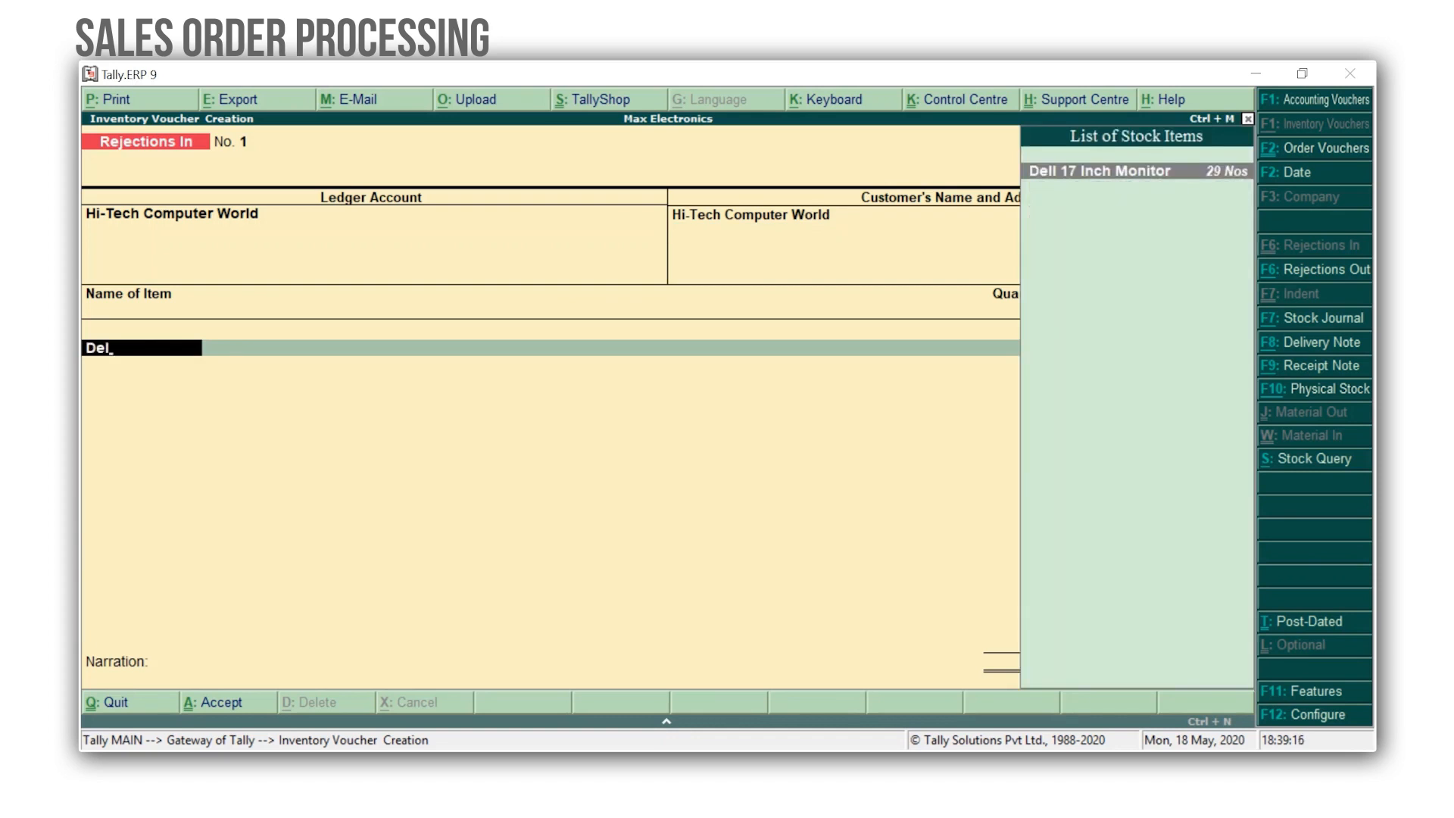
key(Return)
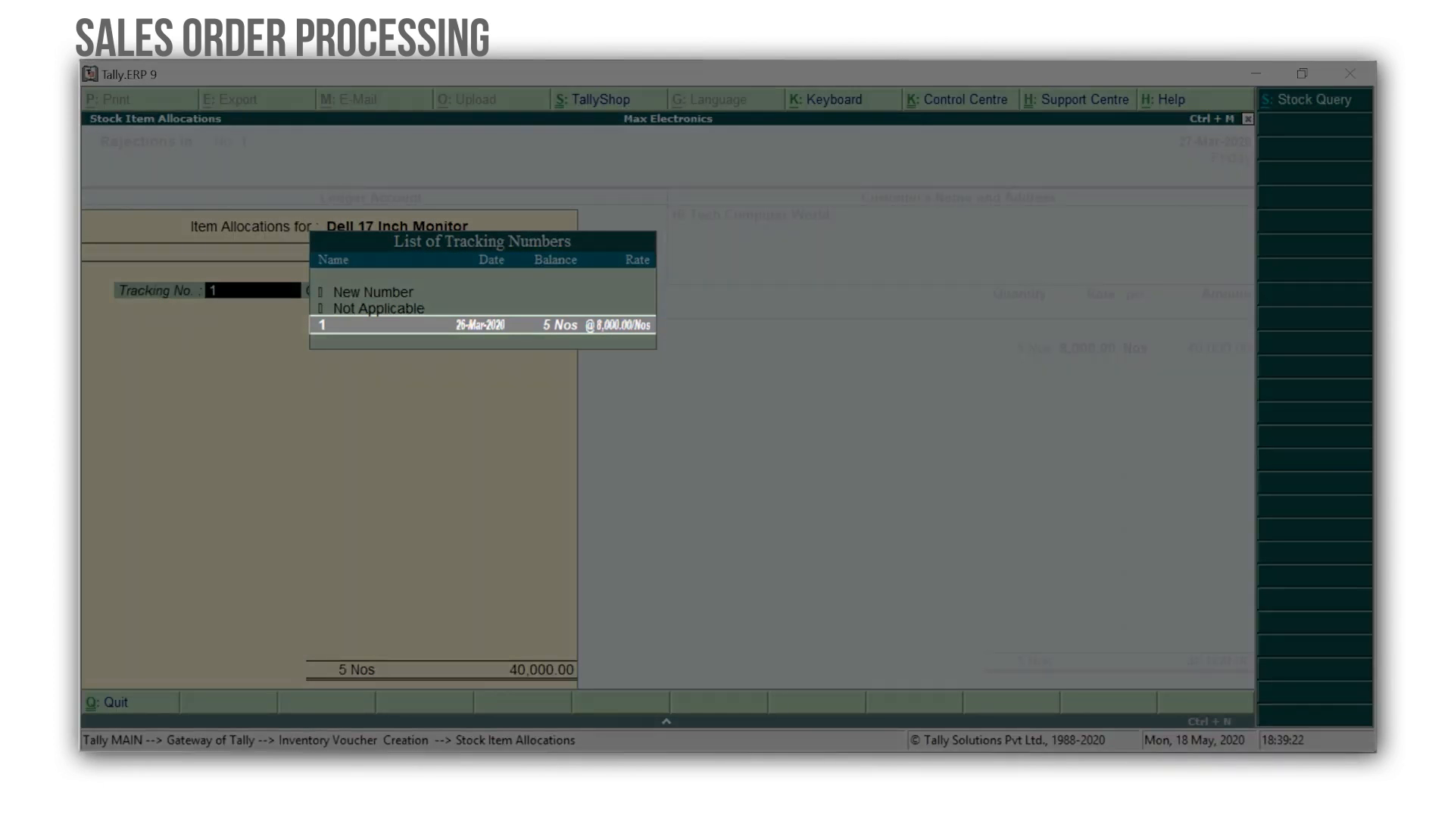
key(Return)
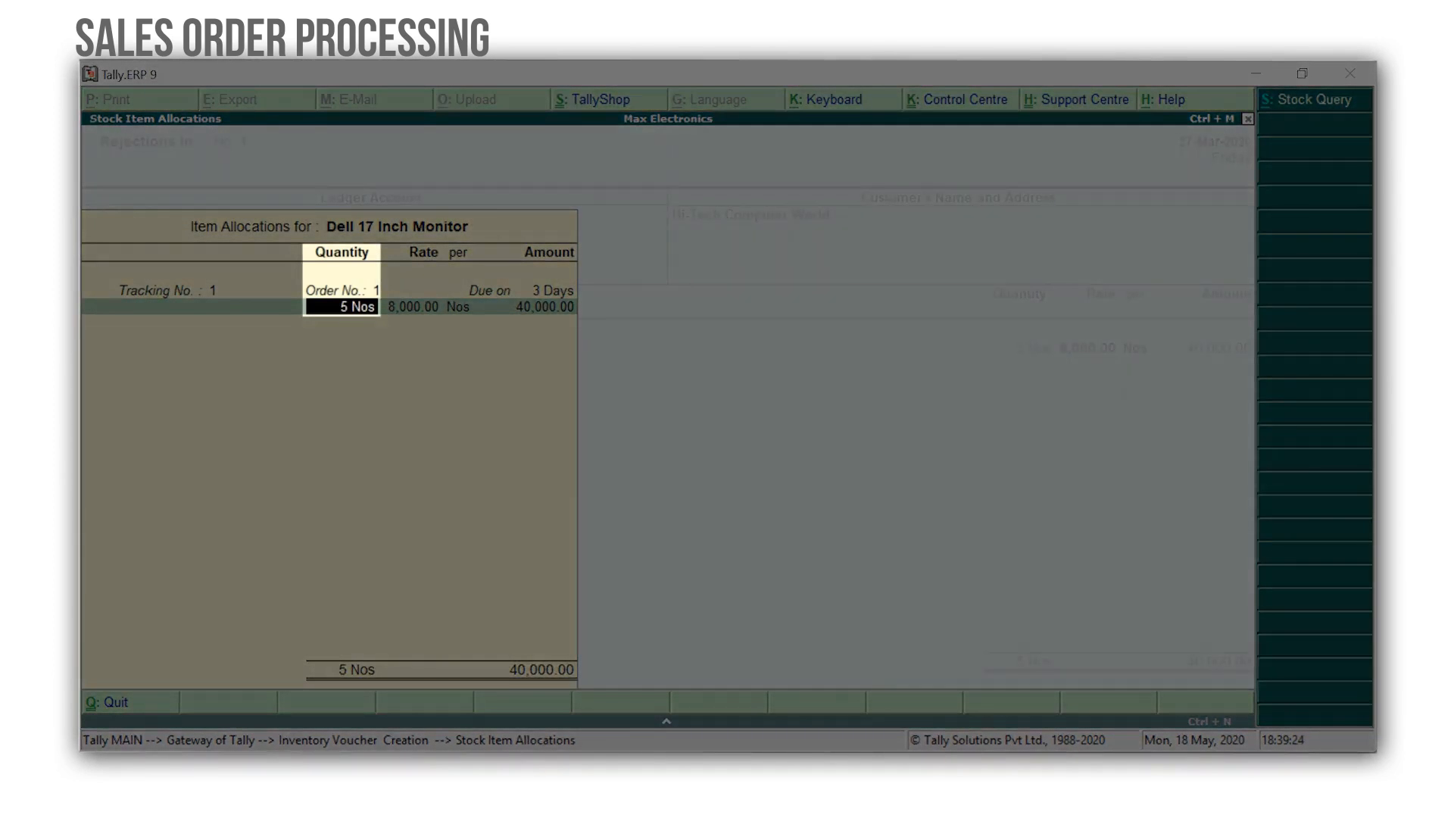
text(2)
key(Return)
key(Return)
key(Return)
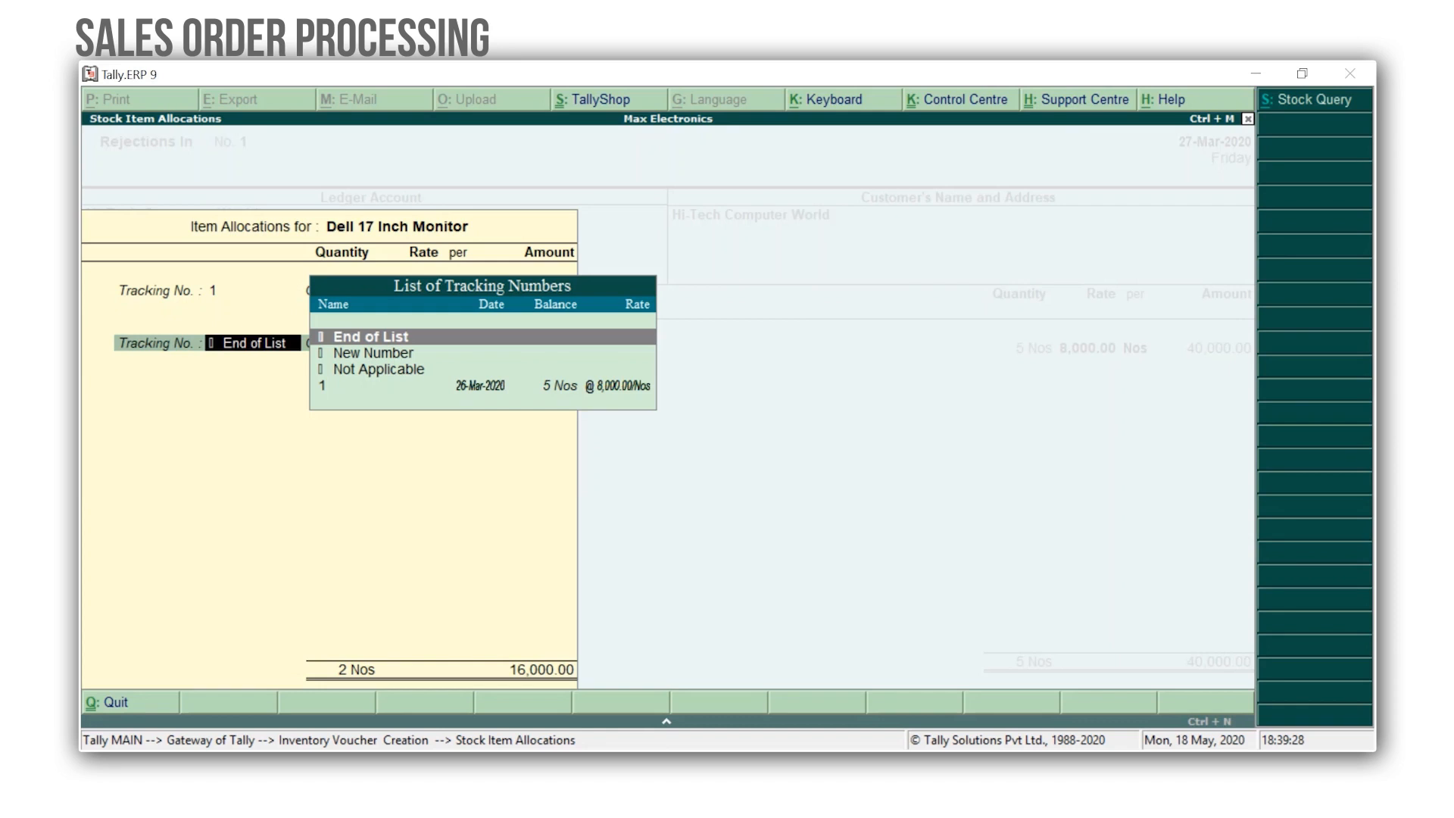
key(Return)
key(Return)
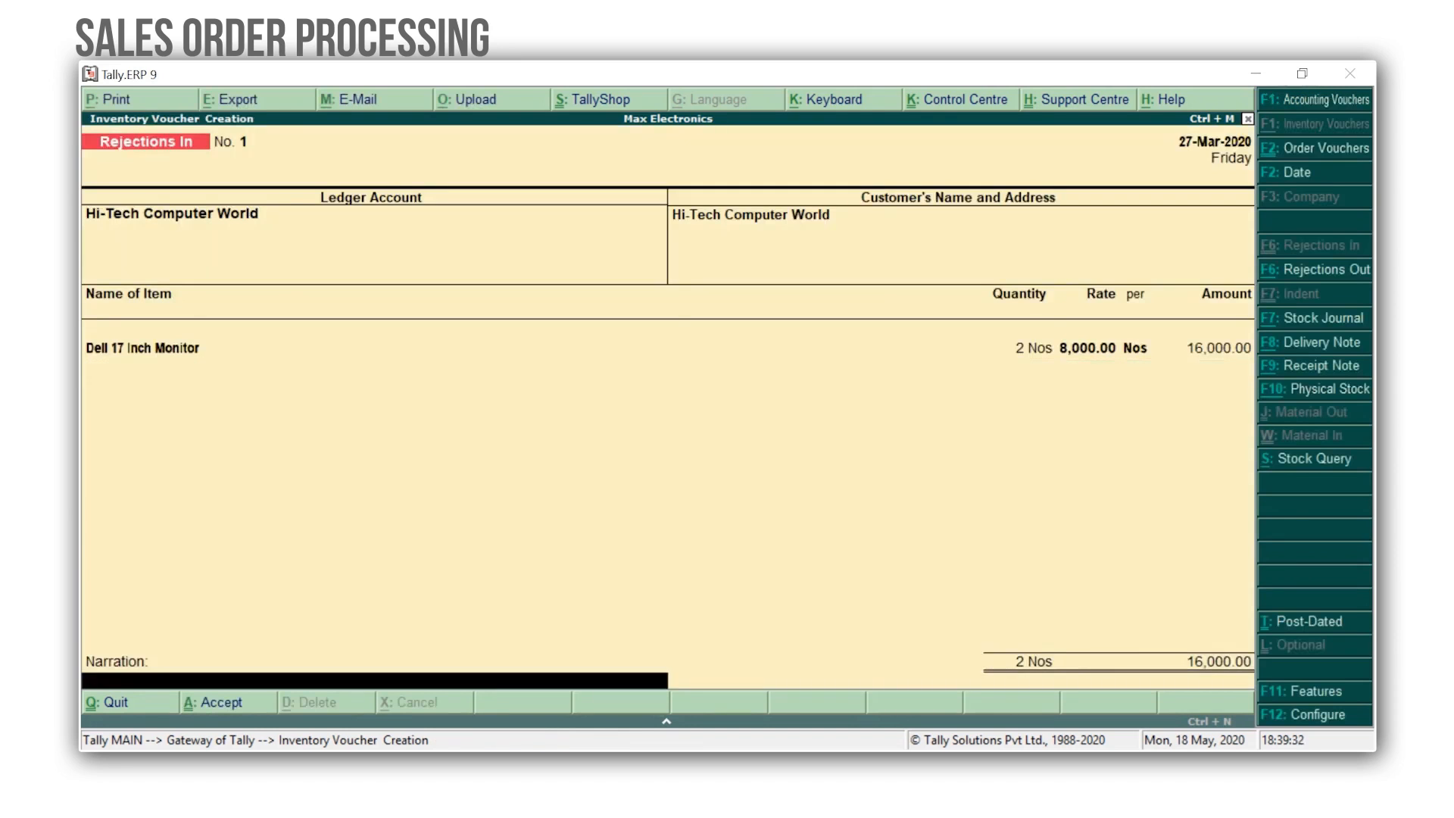
Save the rejections in voucher and quit inventory voucher creation.
key(ctrl+a)
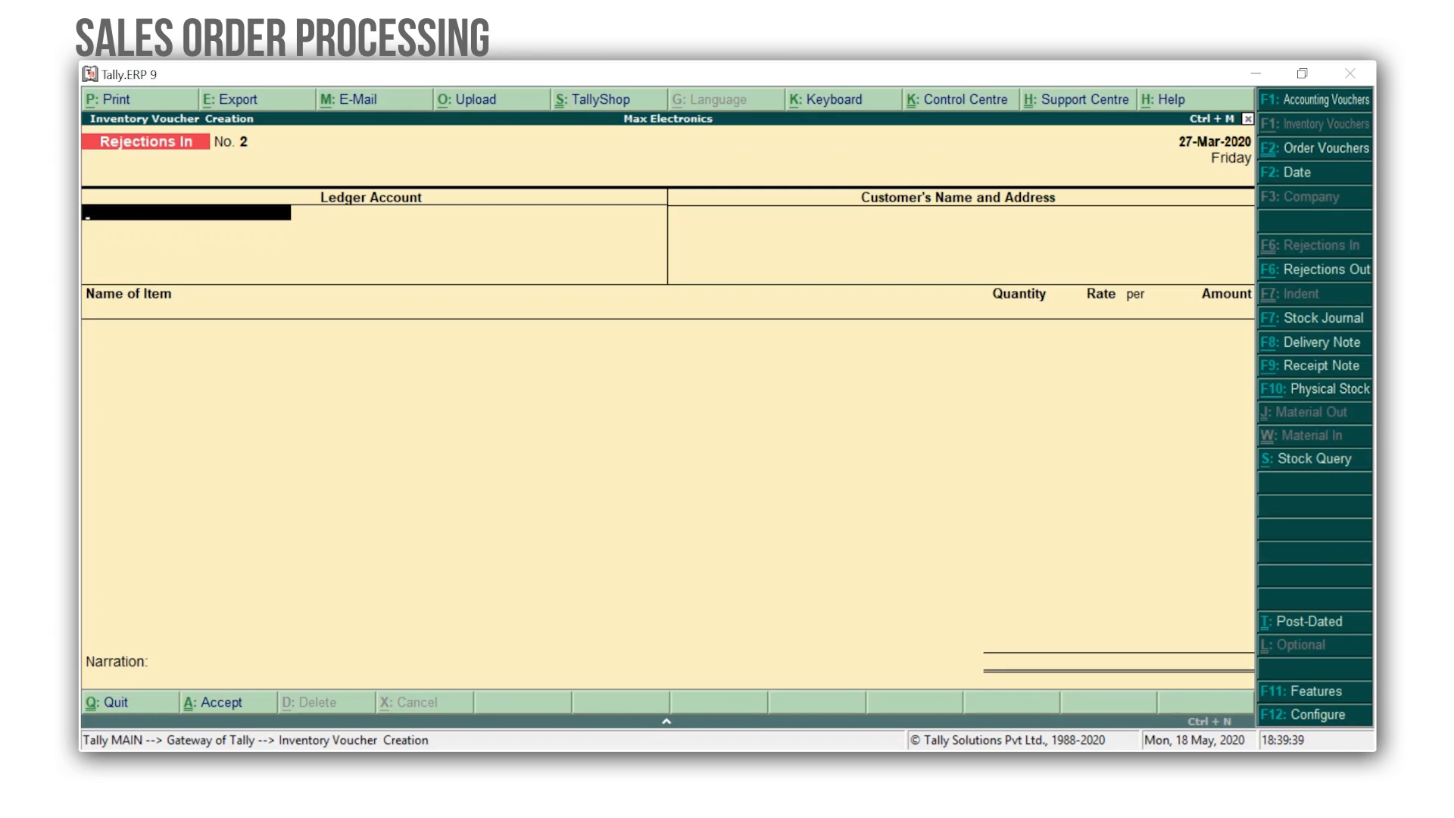
key(Escape)
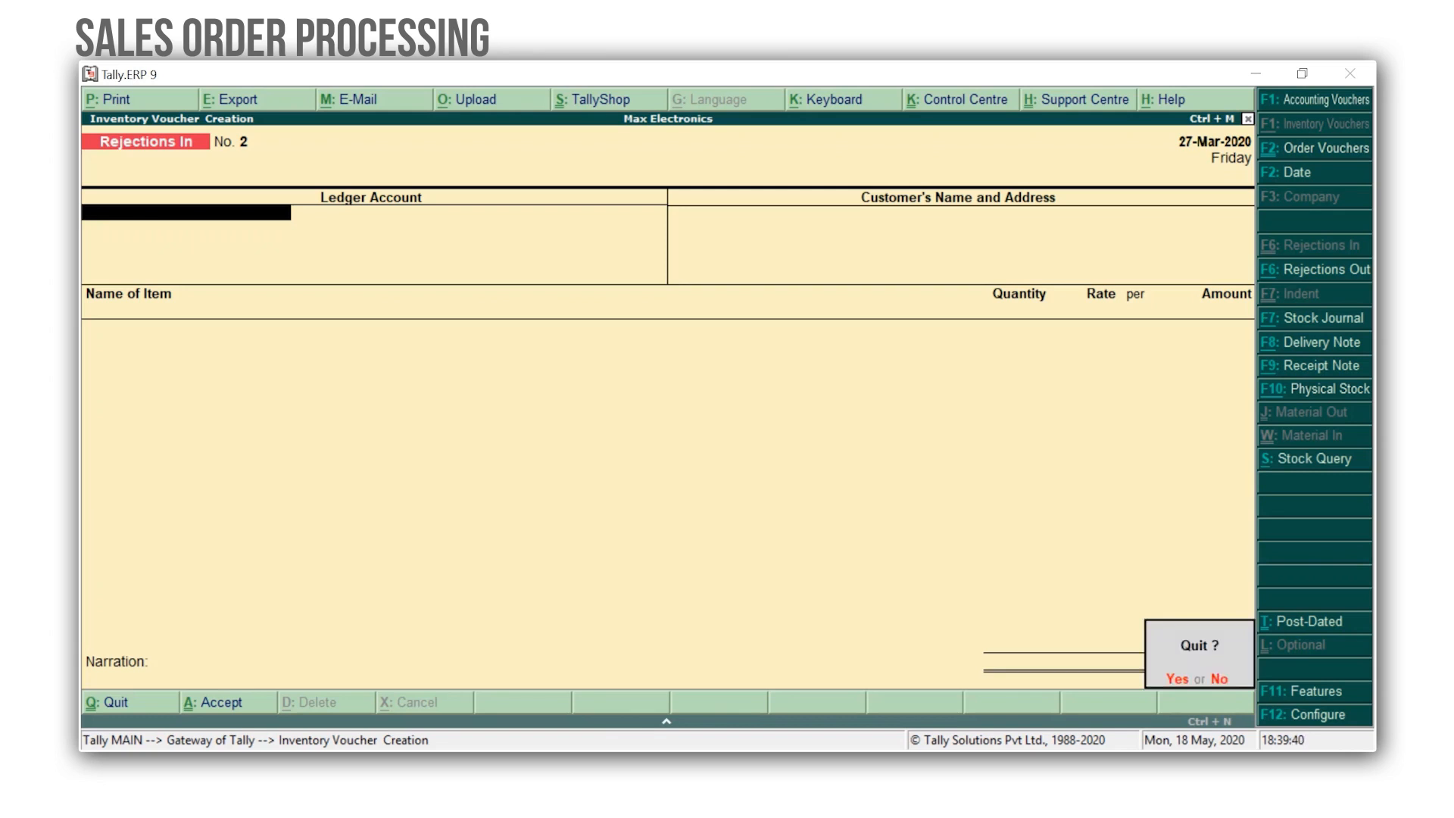
key(Return)
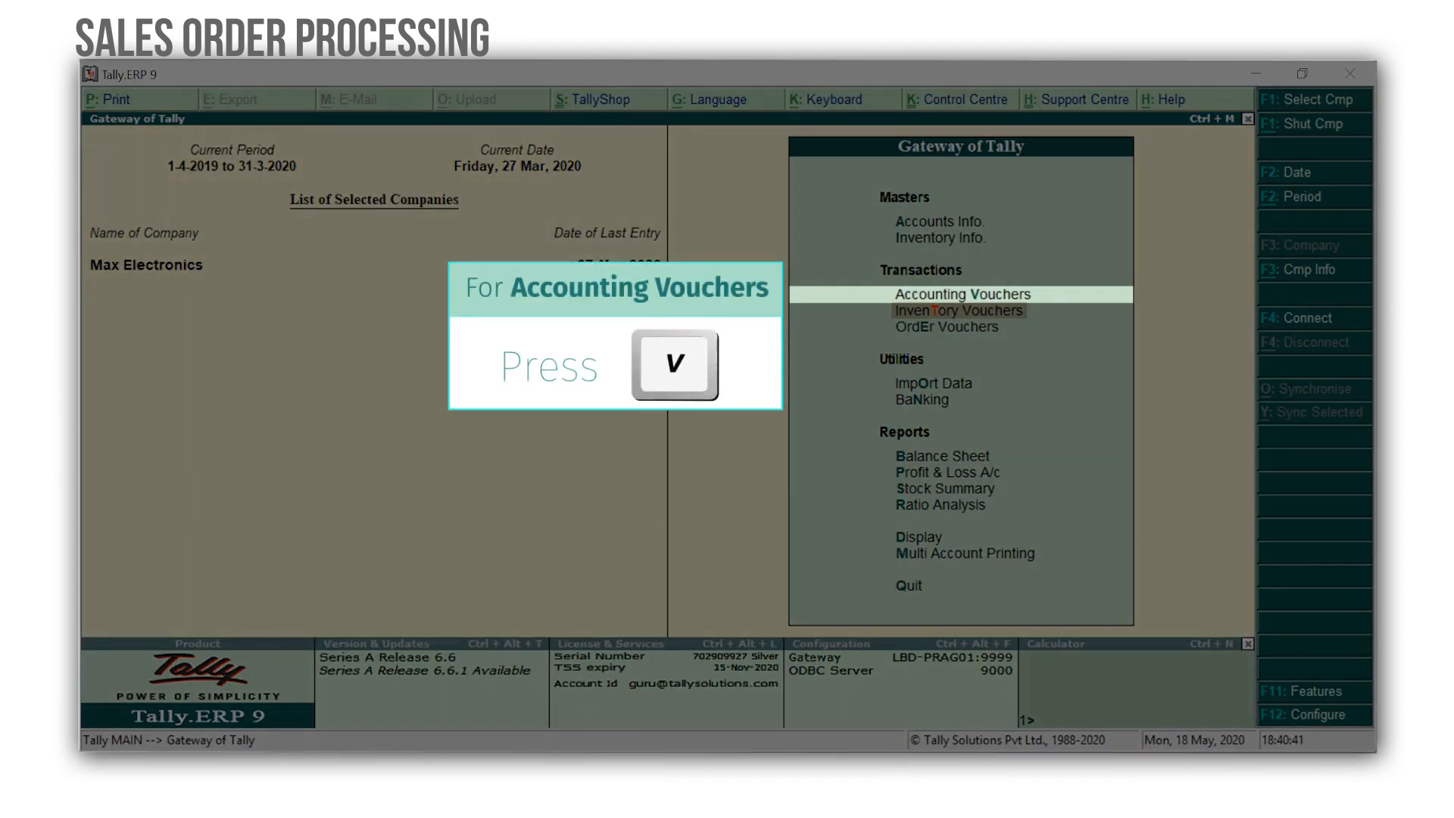
Start a sales voucher dated 28-3-2020 with Hi-Tech Computer World as the party account.
key(v)
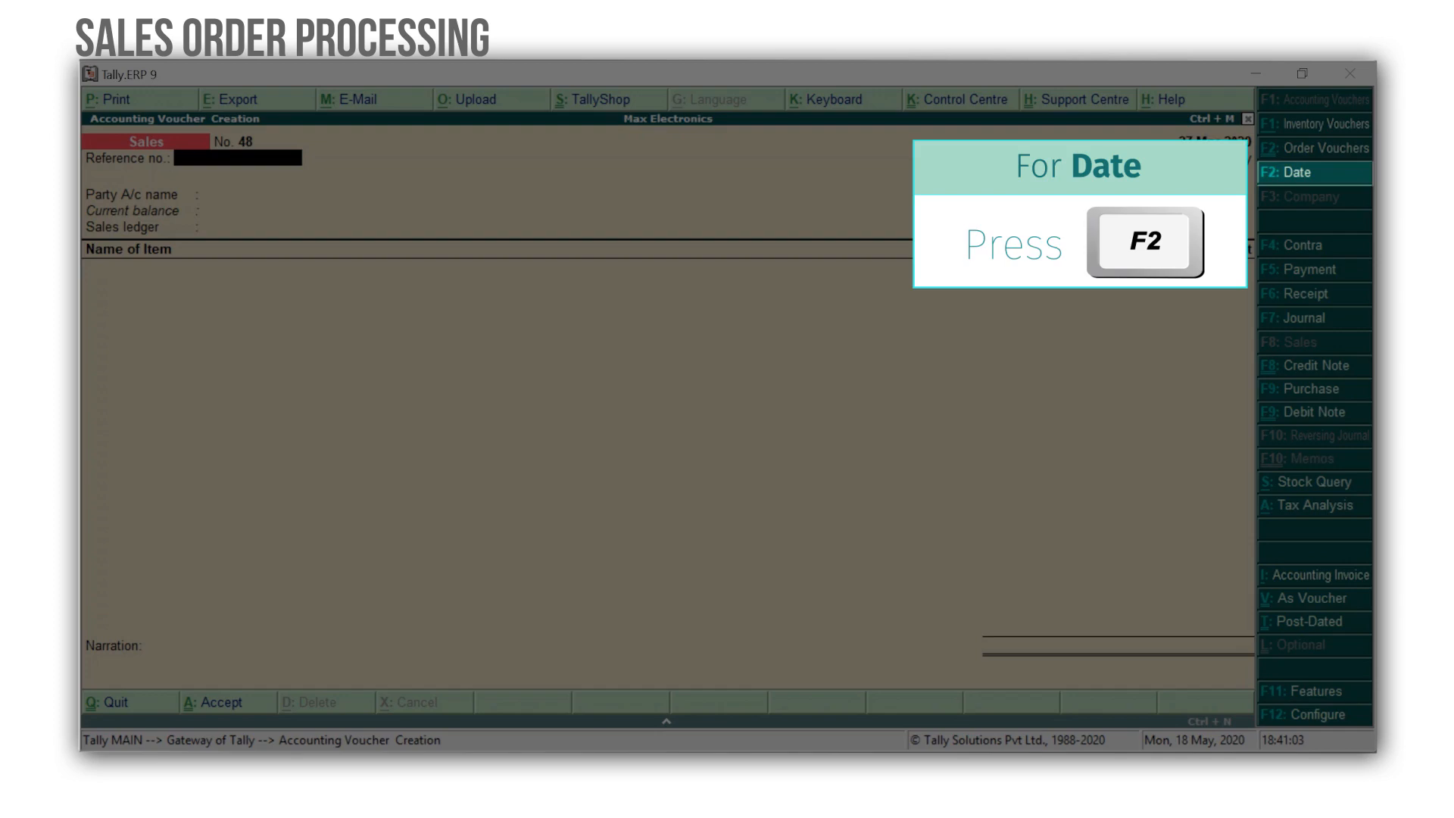
key(F2)
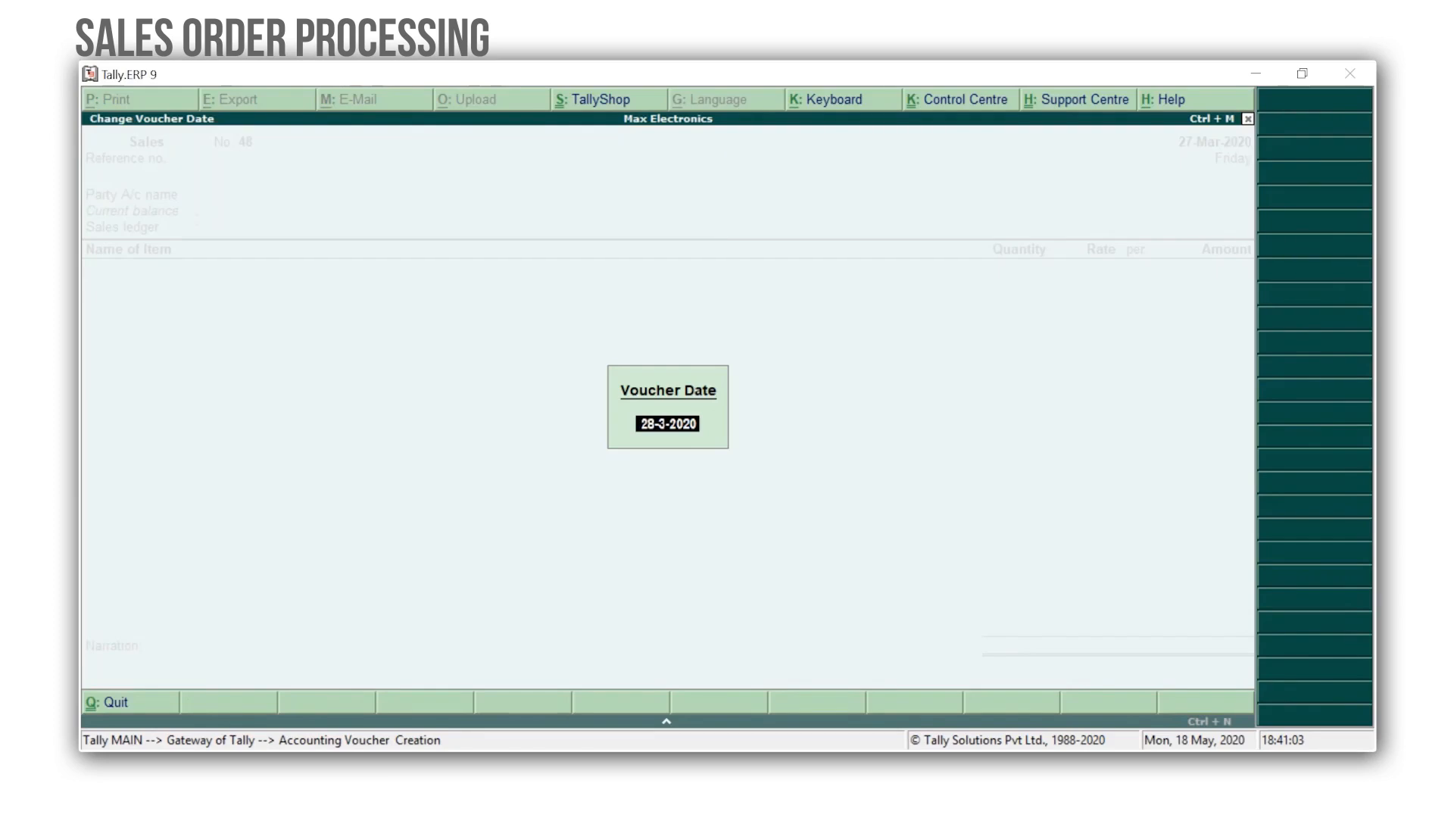
key(Return)
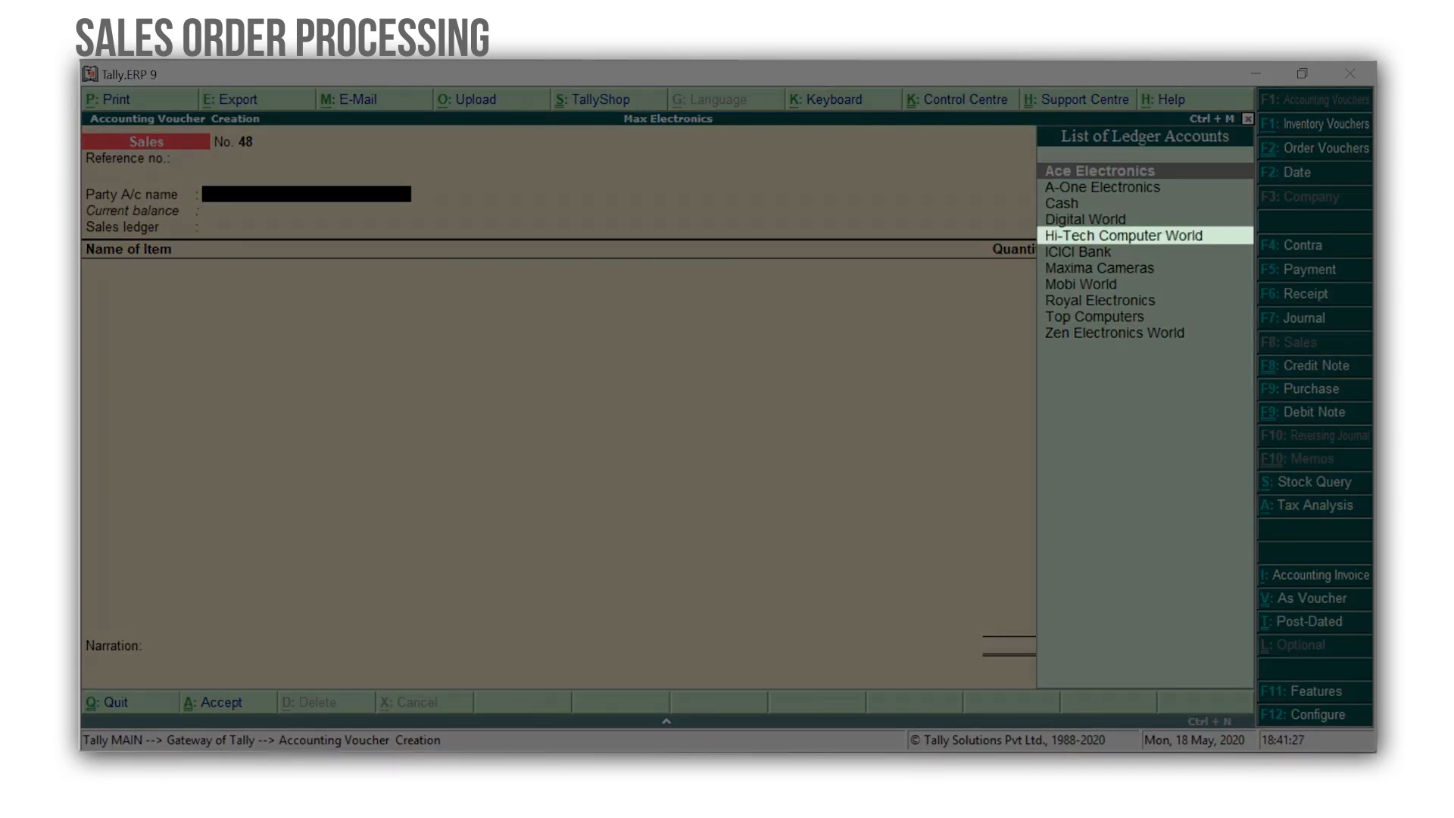
key(Down)
key(Down)
key(Down)
key(Down)
key(Return)
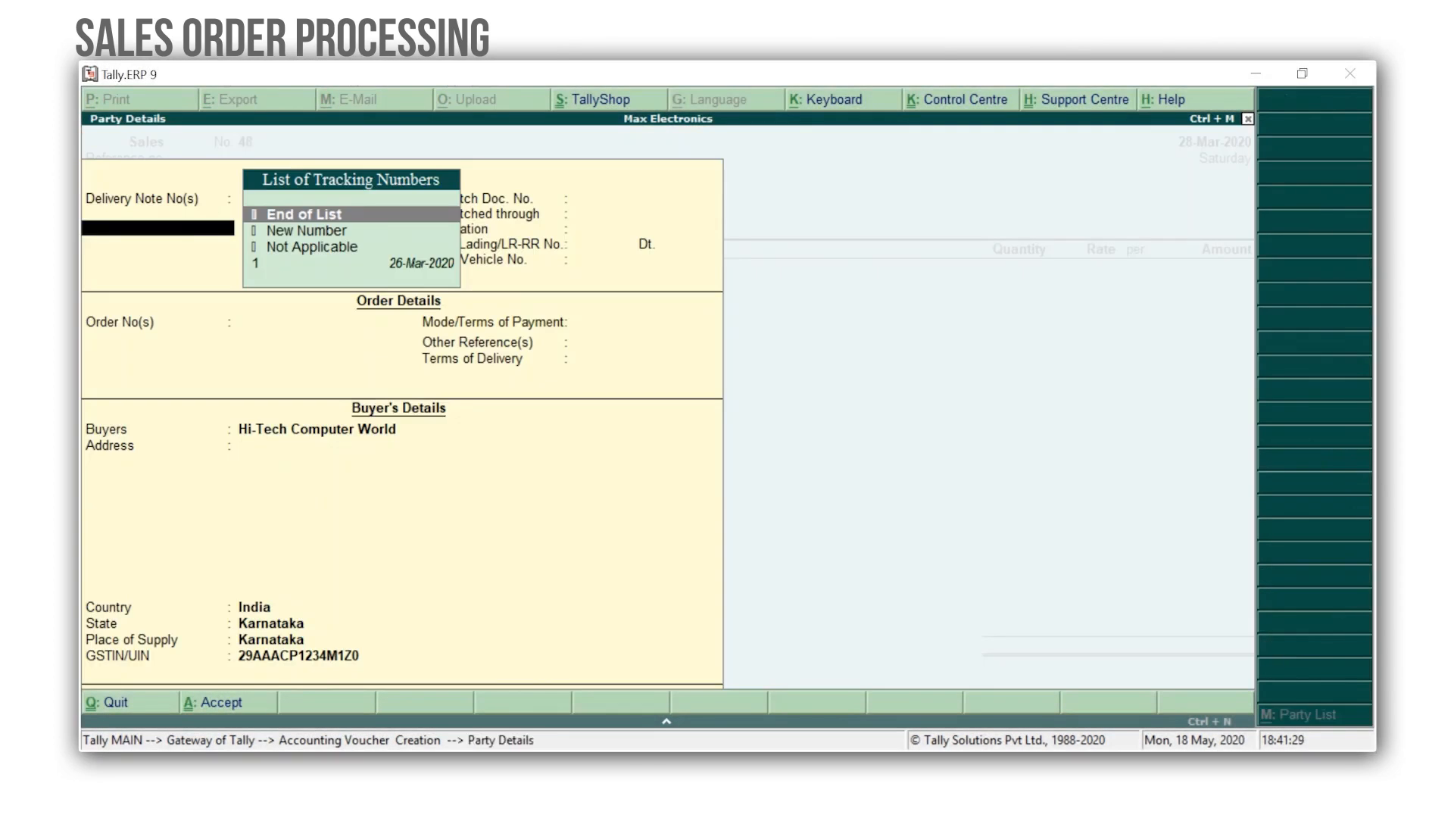
Link delivery note tracking number 1, accept the party details, and choose the Sales ledger.
key(Down)
key(Down)
key(Down)
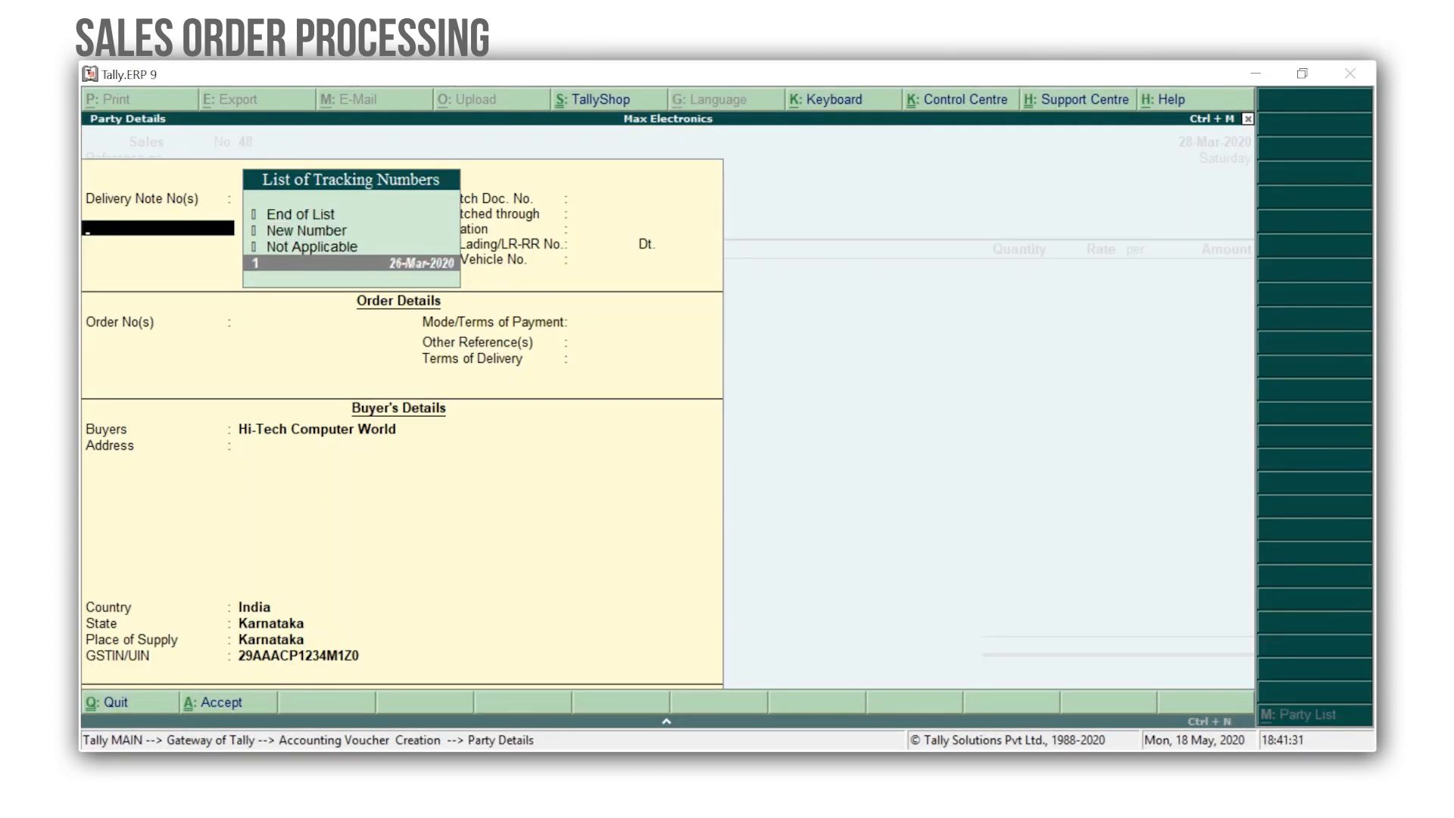
key(Return)
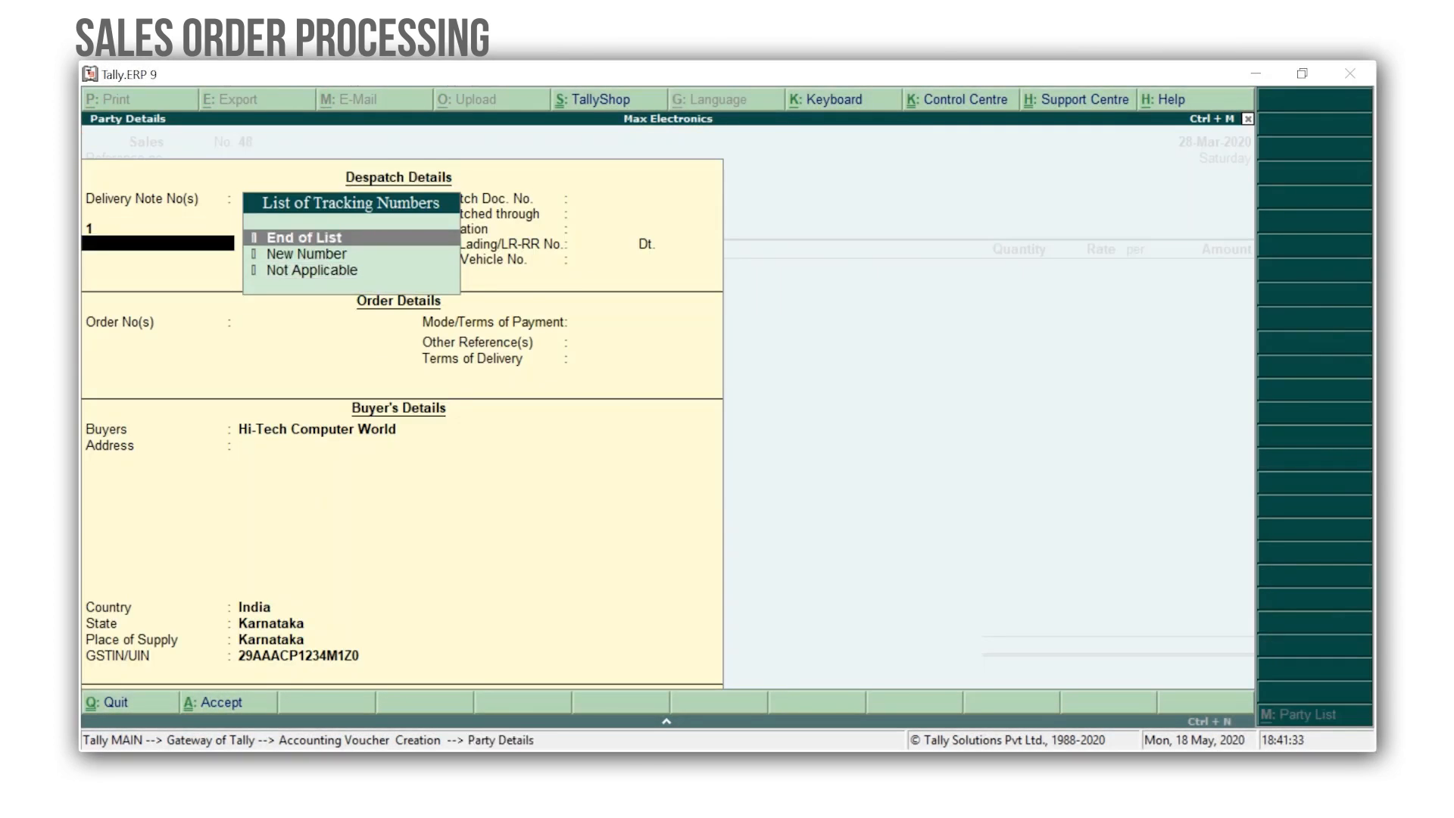
key(Return)
key(ctrl+a)
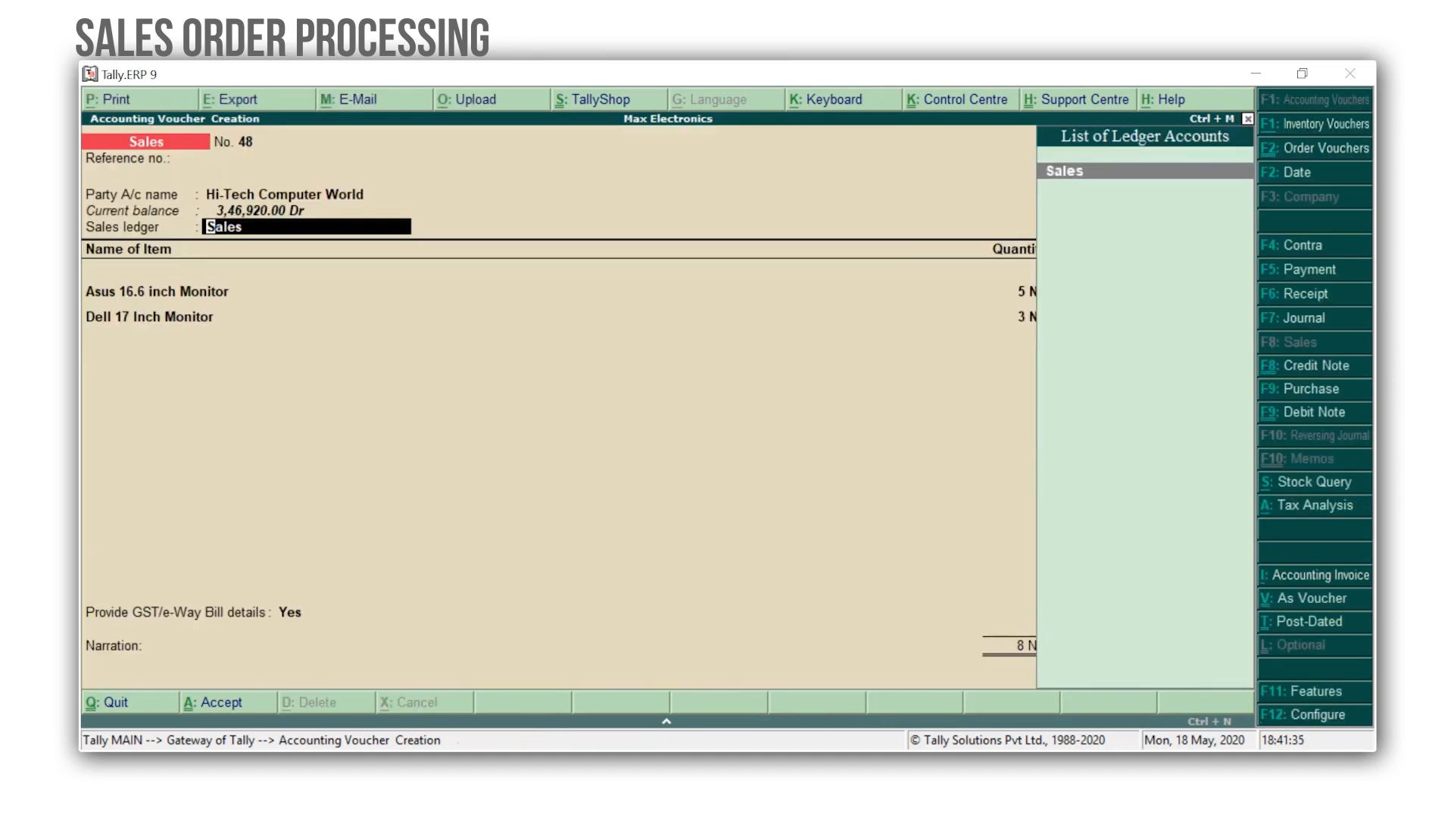
key(Return)
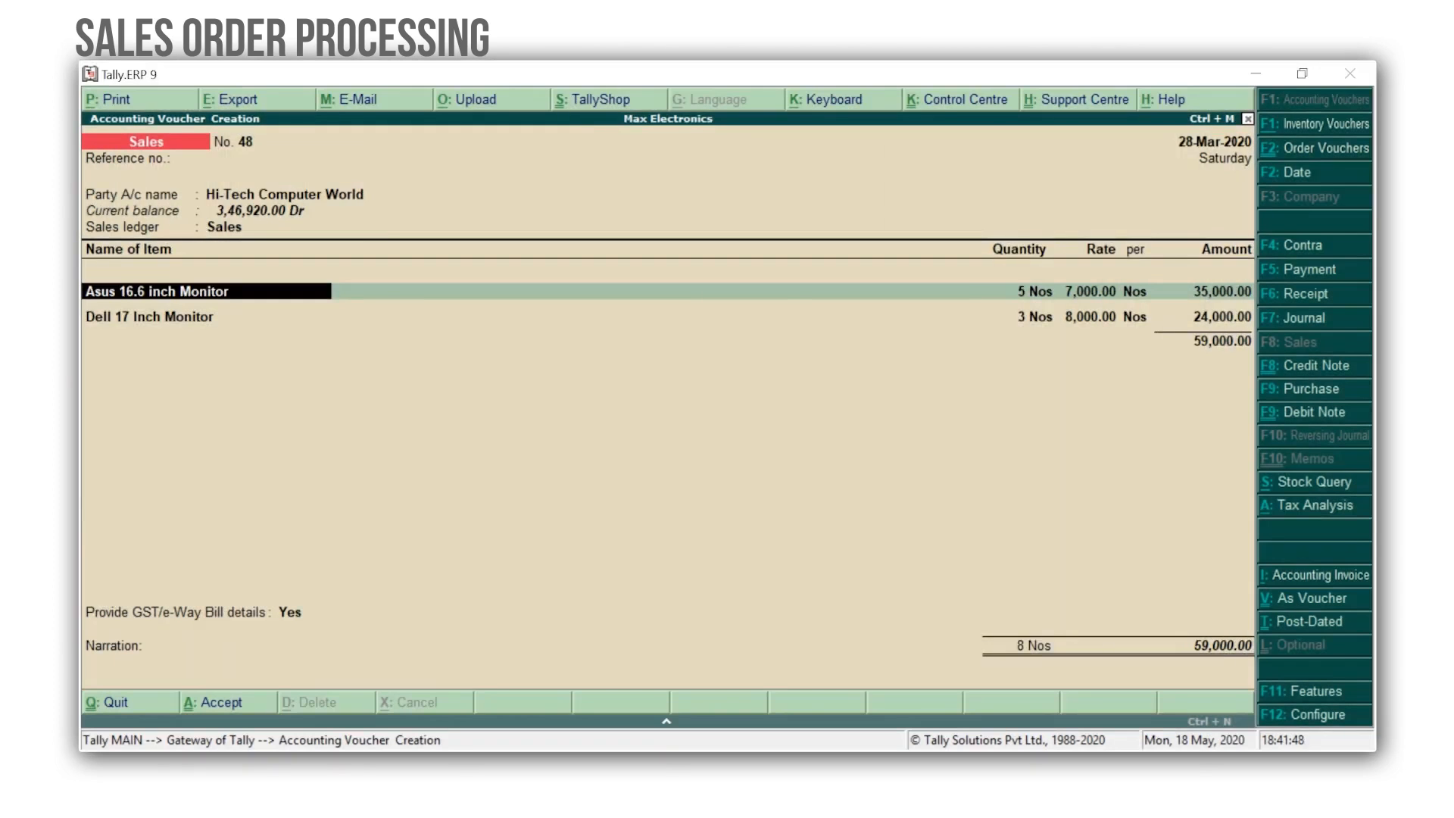
Accept the Asus 16.6 inch Monitor line of 5 Nos and the Dell 17 Inch Monitor line of 3 Nos.
key(Return)
key(Return)
key(Return)
key(Return)
key(Return)
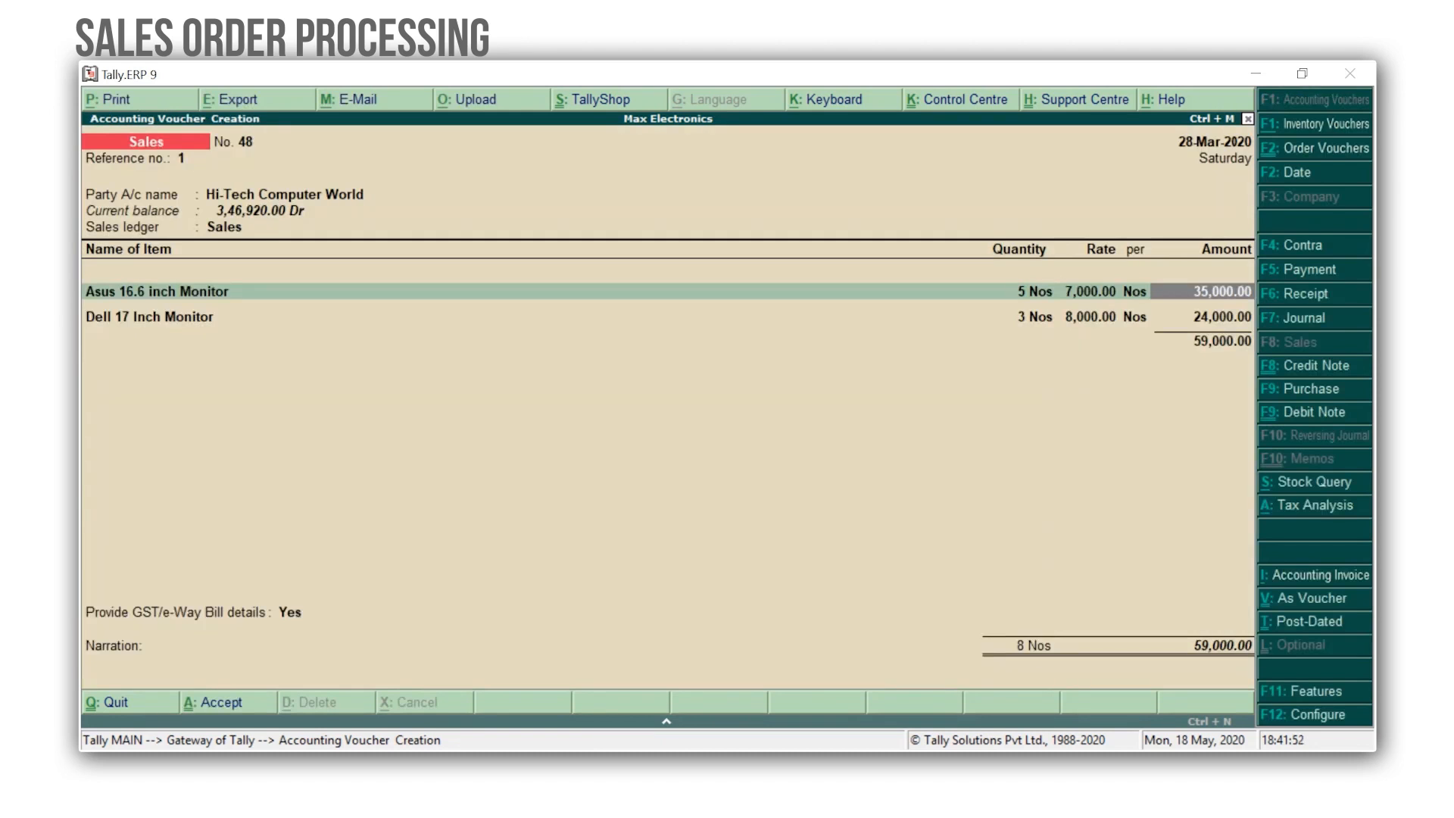
key(Return)
key(Return)
key(Return)
key(Return)
key(Return)
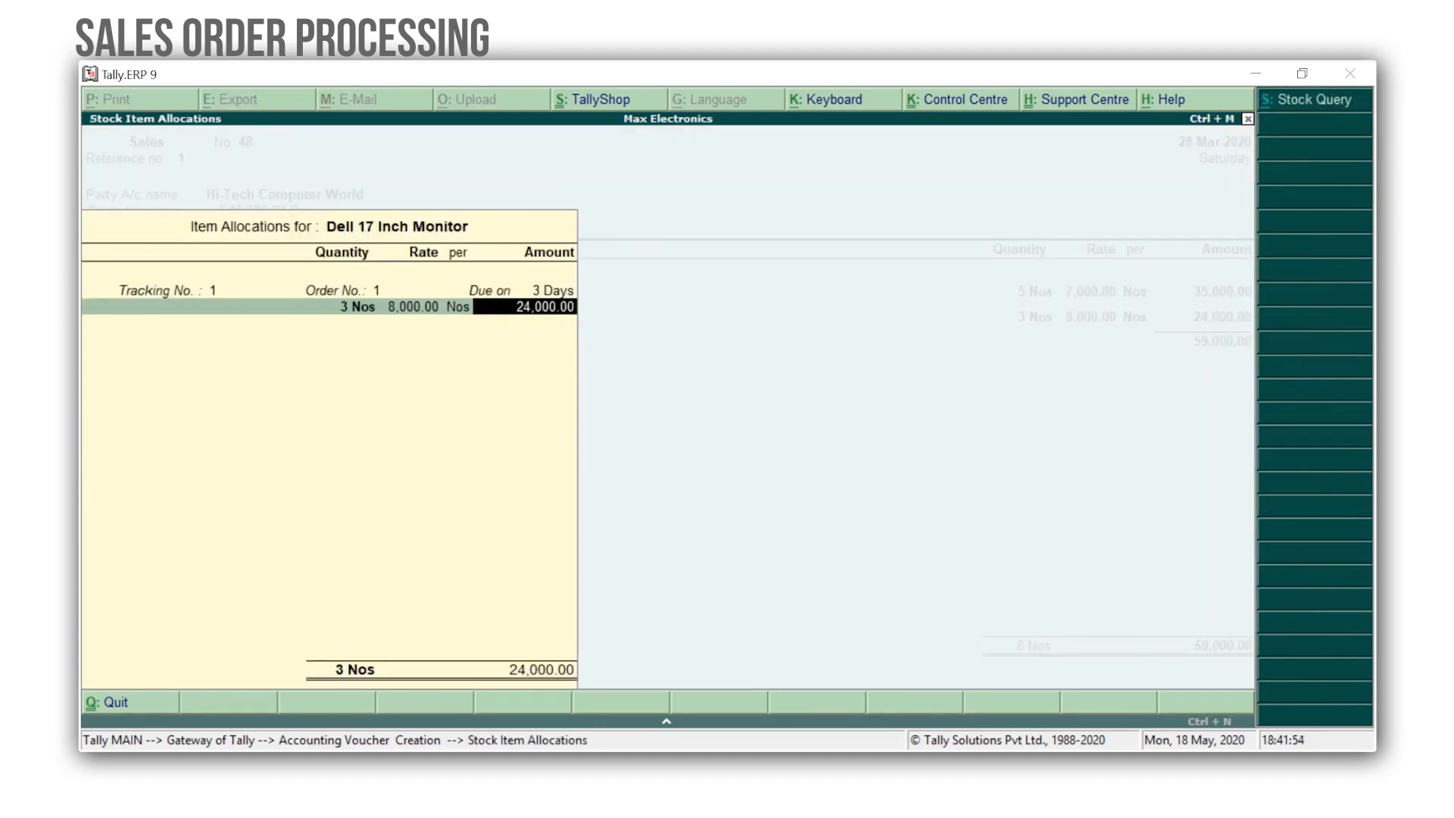
key(Return)
key(Return)
key(Return)
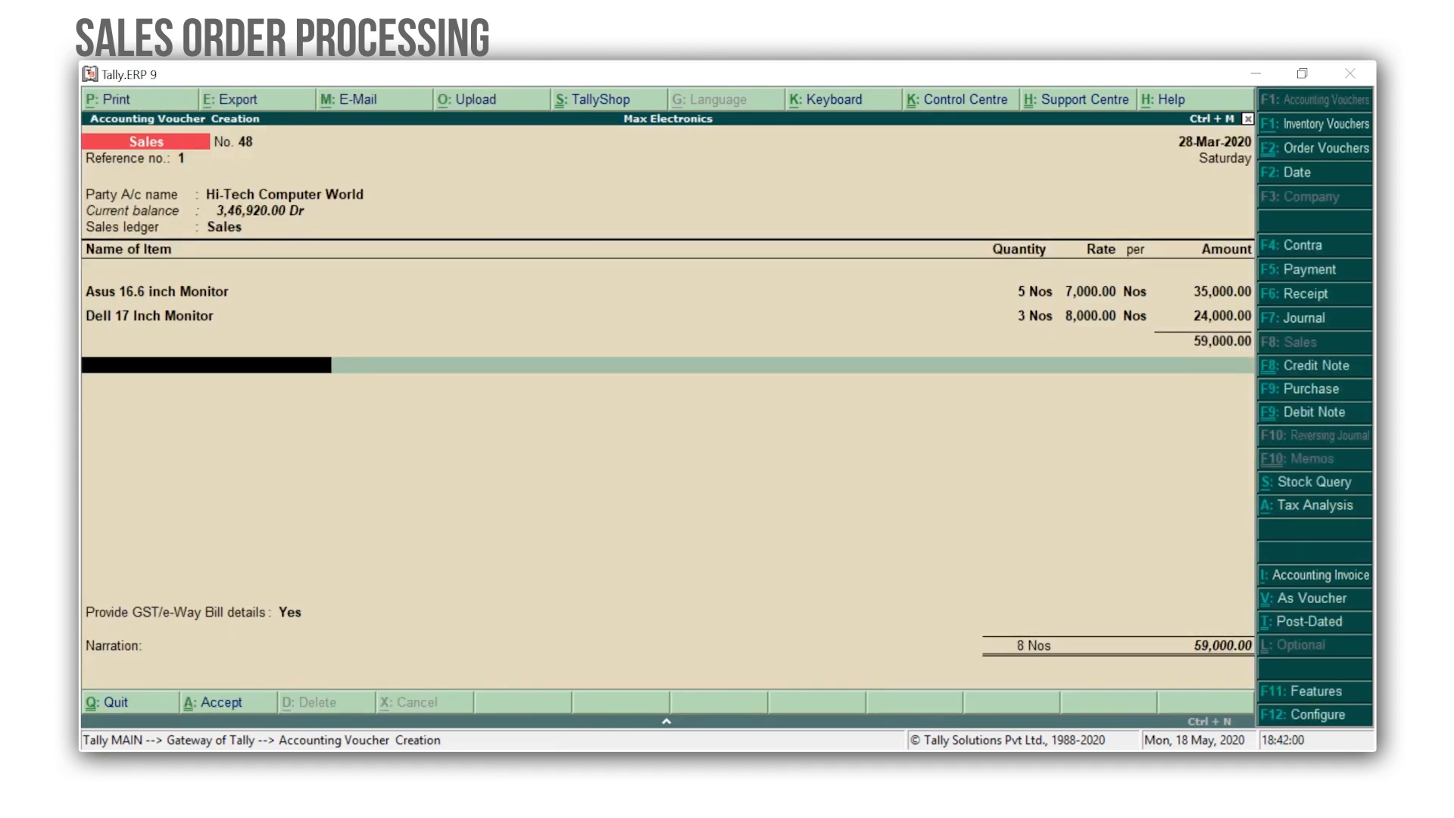
Add the CGST and SGST ledgers below the item lines.
text(Cg)
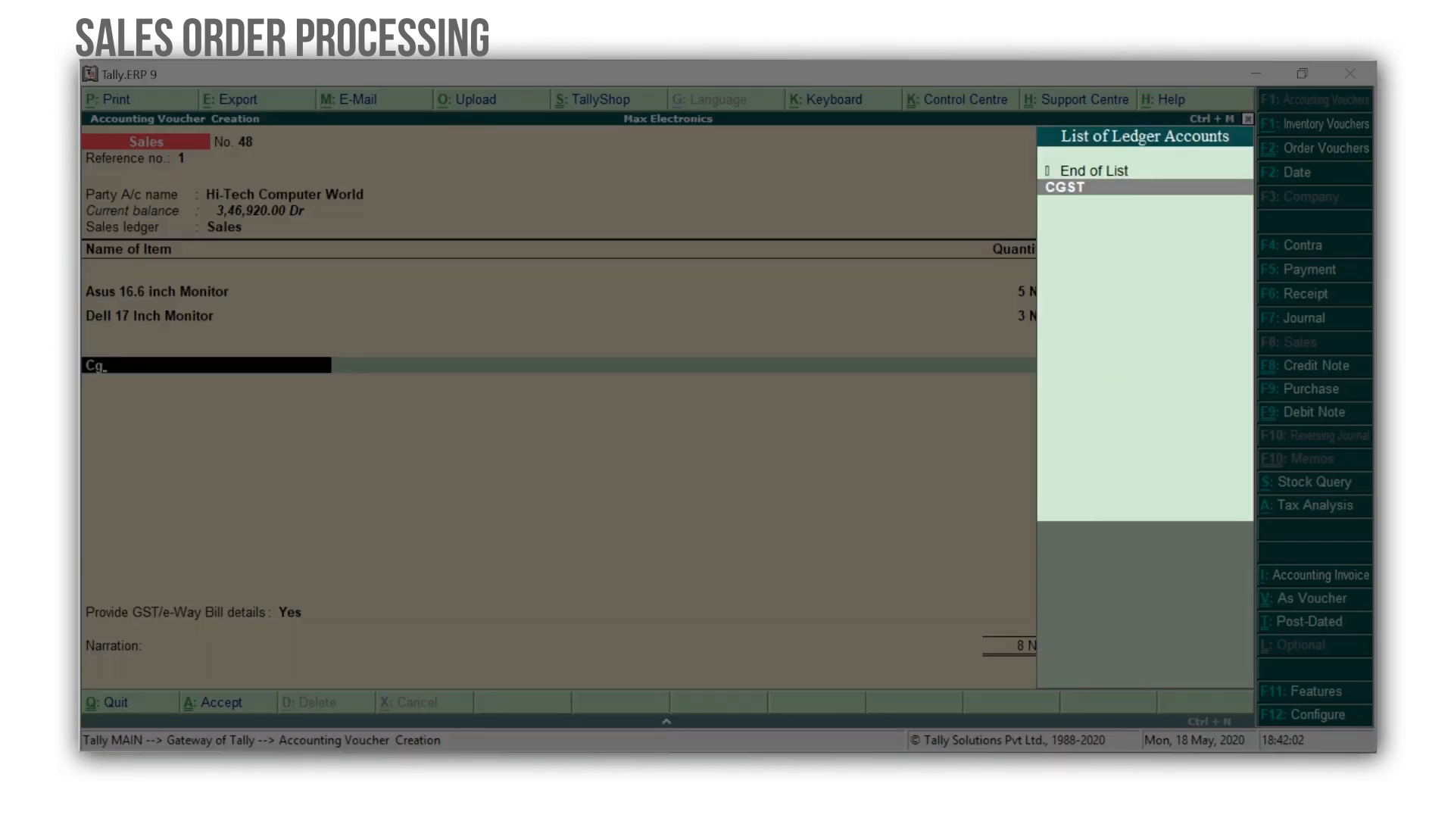
key(Return)
key(Return)
text(Sg)
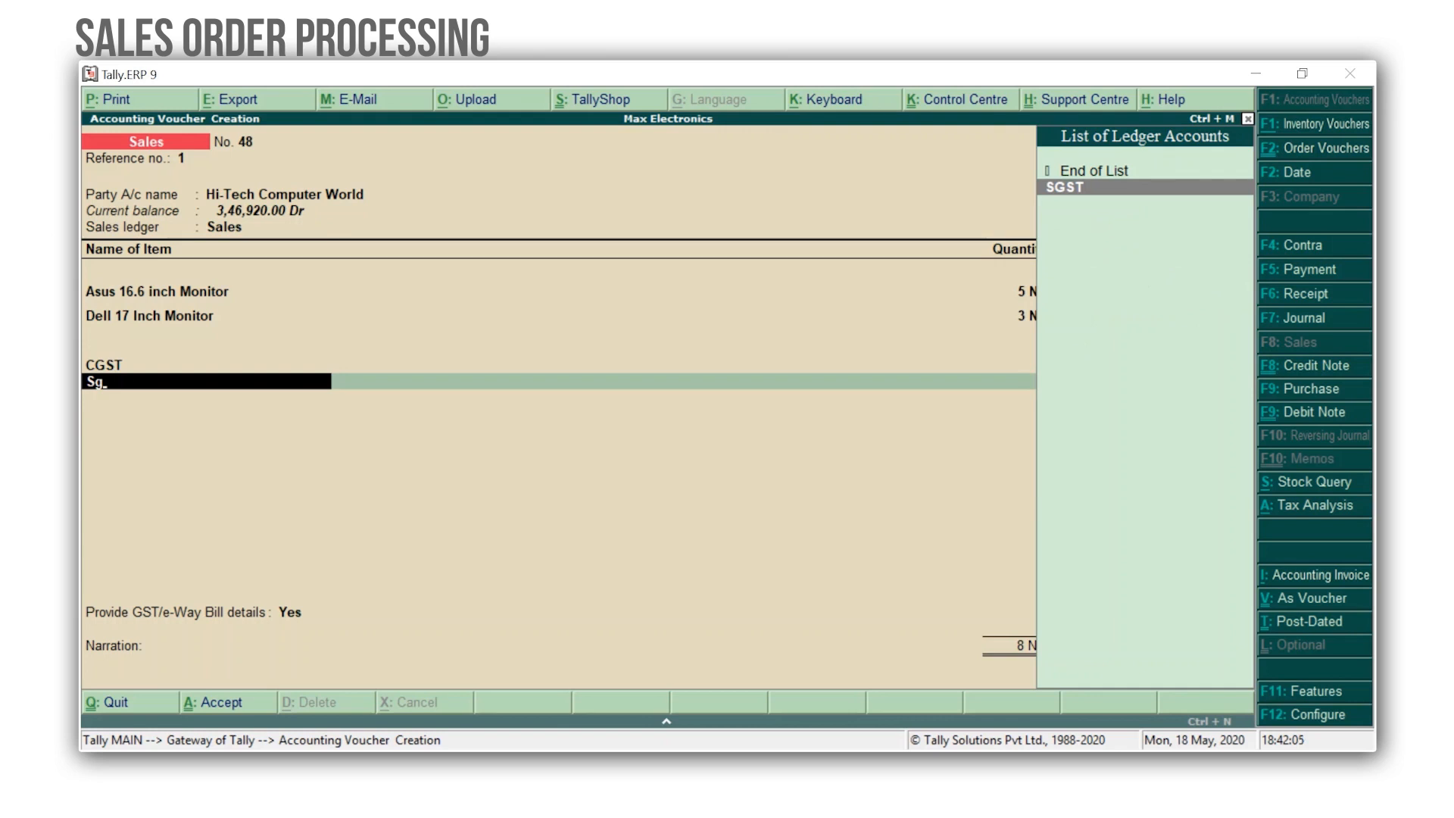
key(Return)
Save the sales invoice for Hi-Tech Computer World.
key(Return)
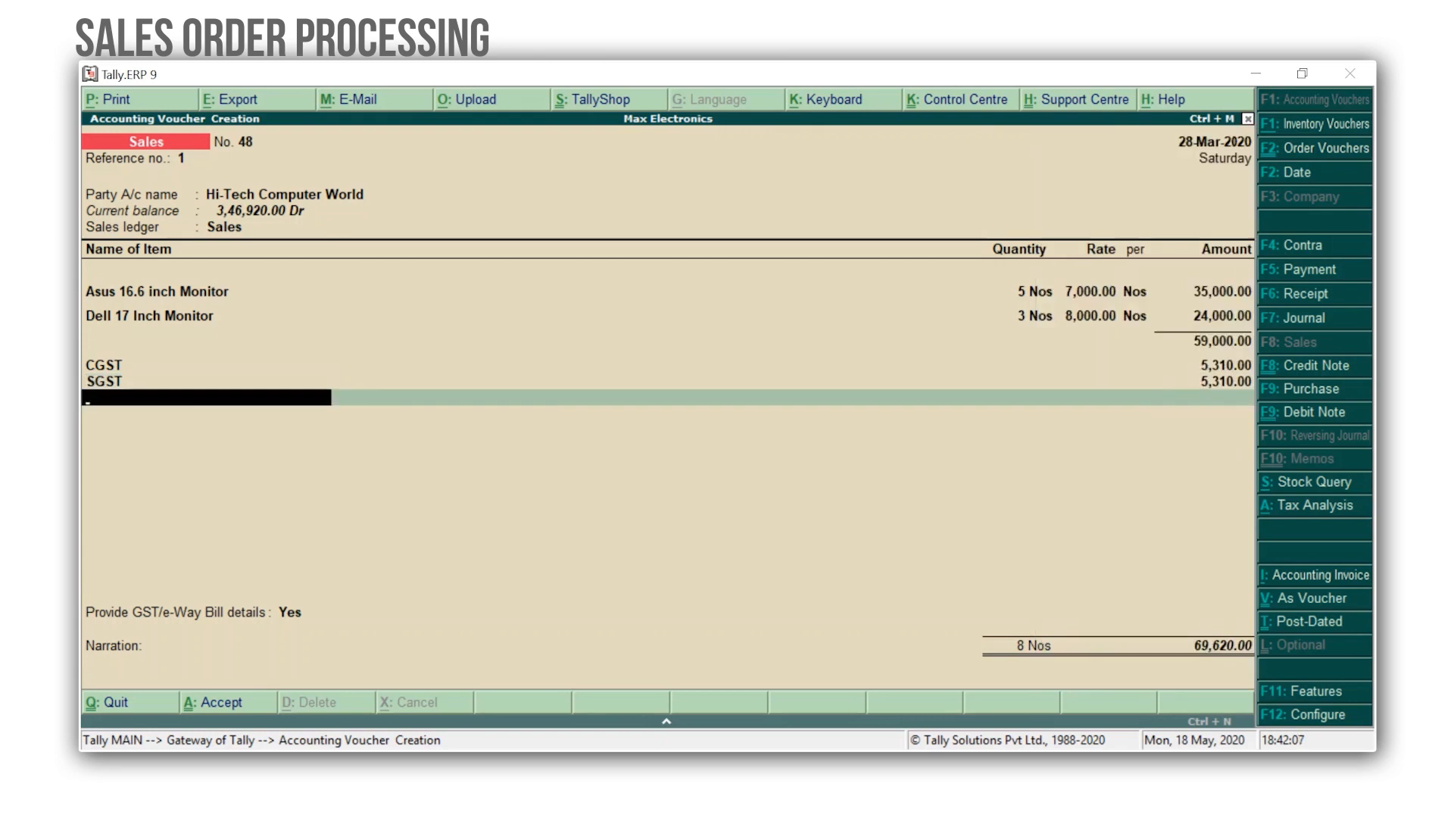
key(Return)
key(Return)
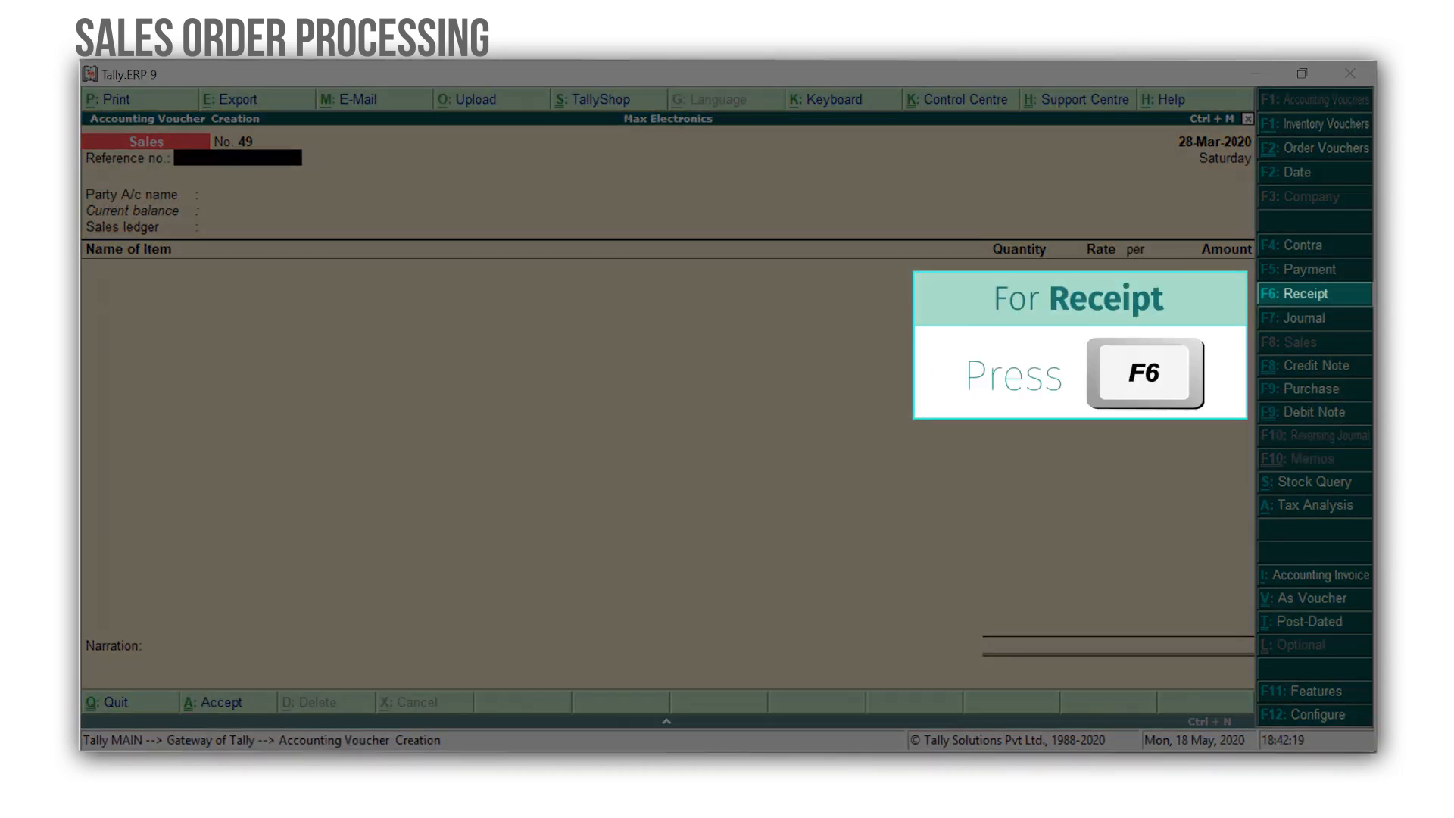
Start a receipt voucher dated 29-3-2020 with ICICI Bank as the account.
key(F6)
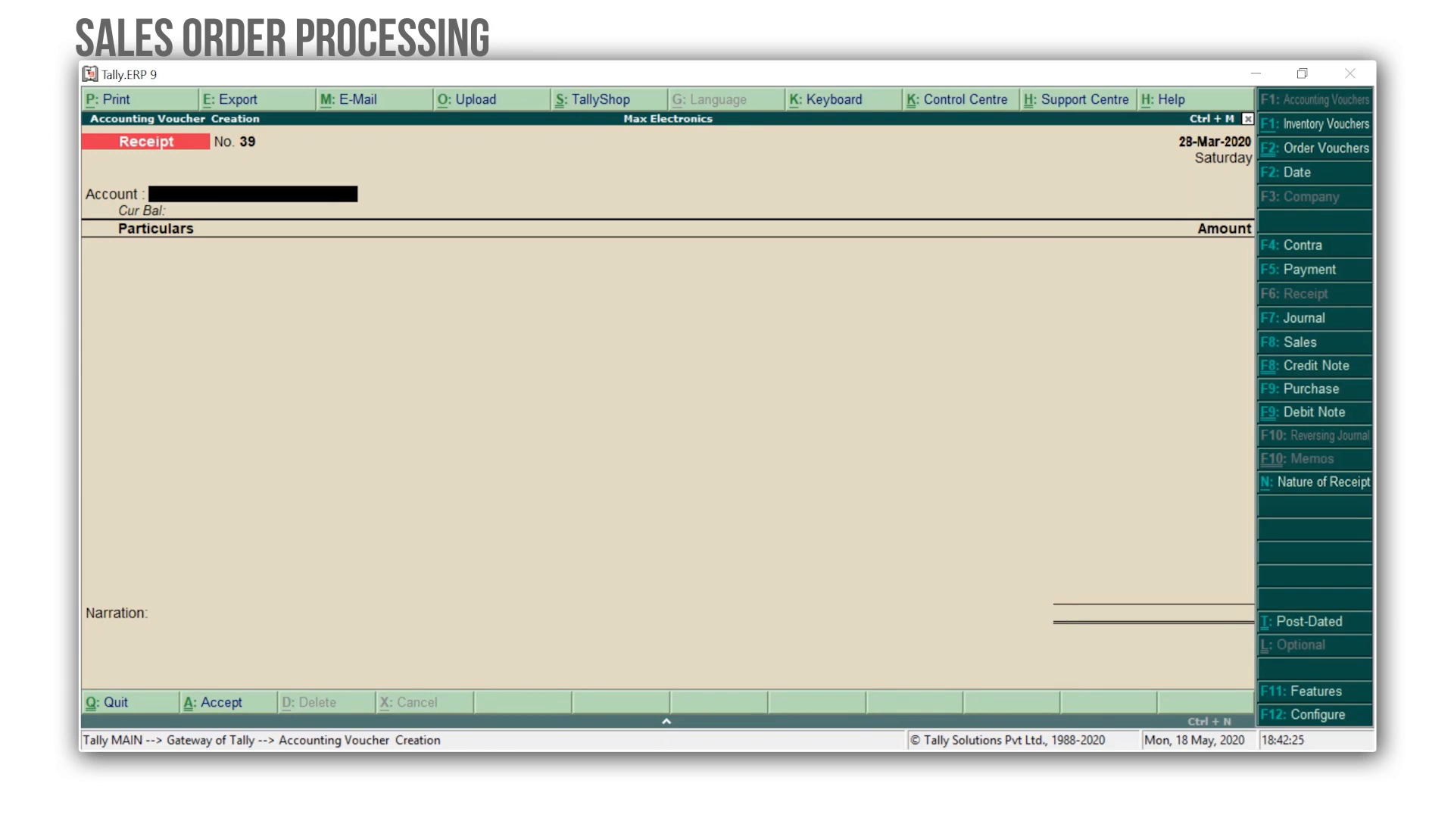
key(F2)
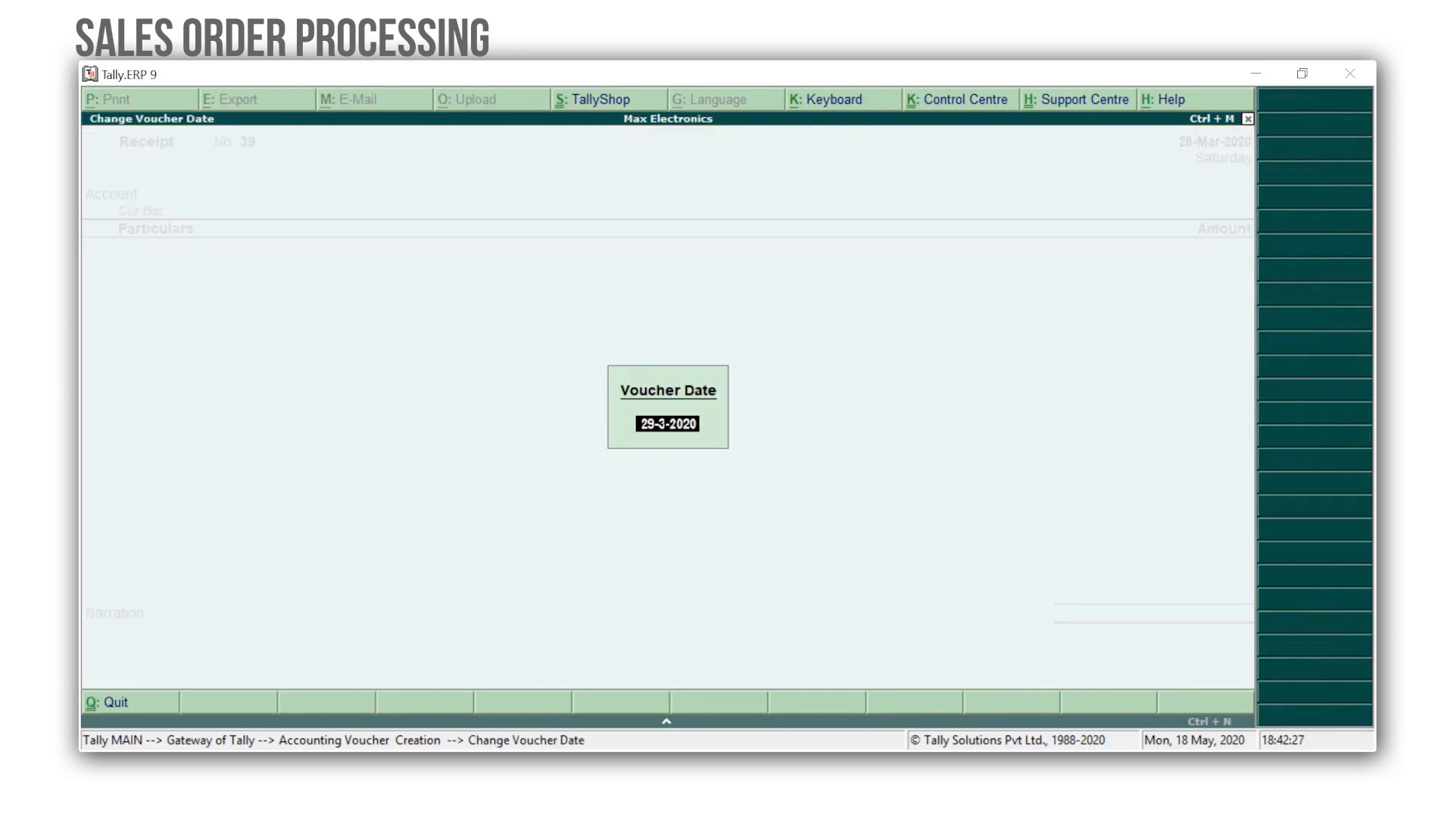
key(Return)
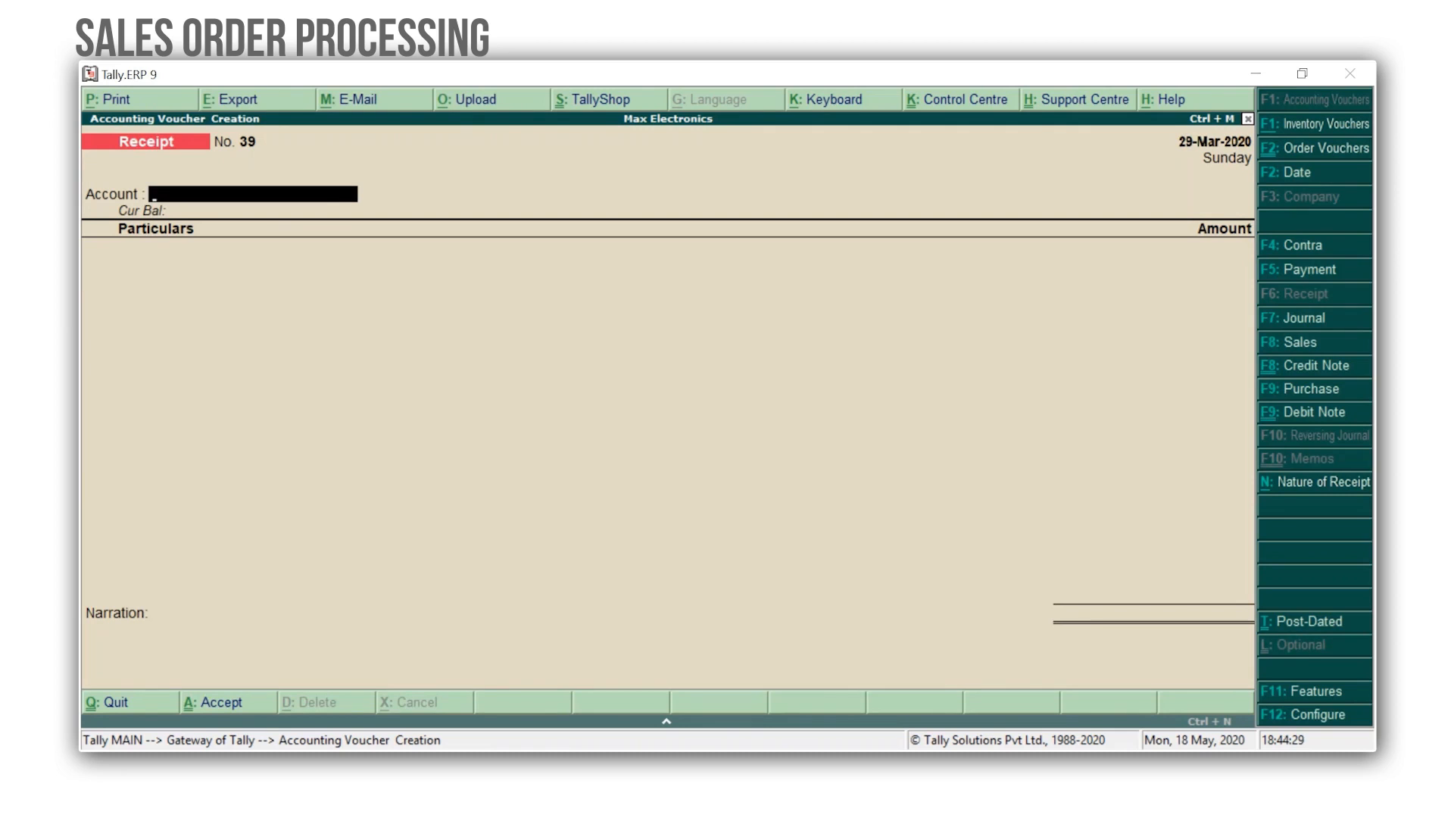
text(Bank)
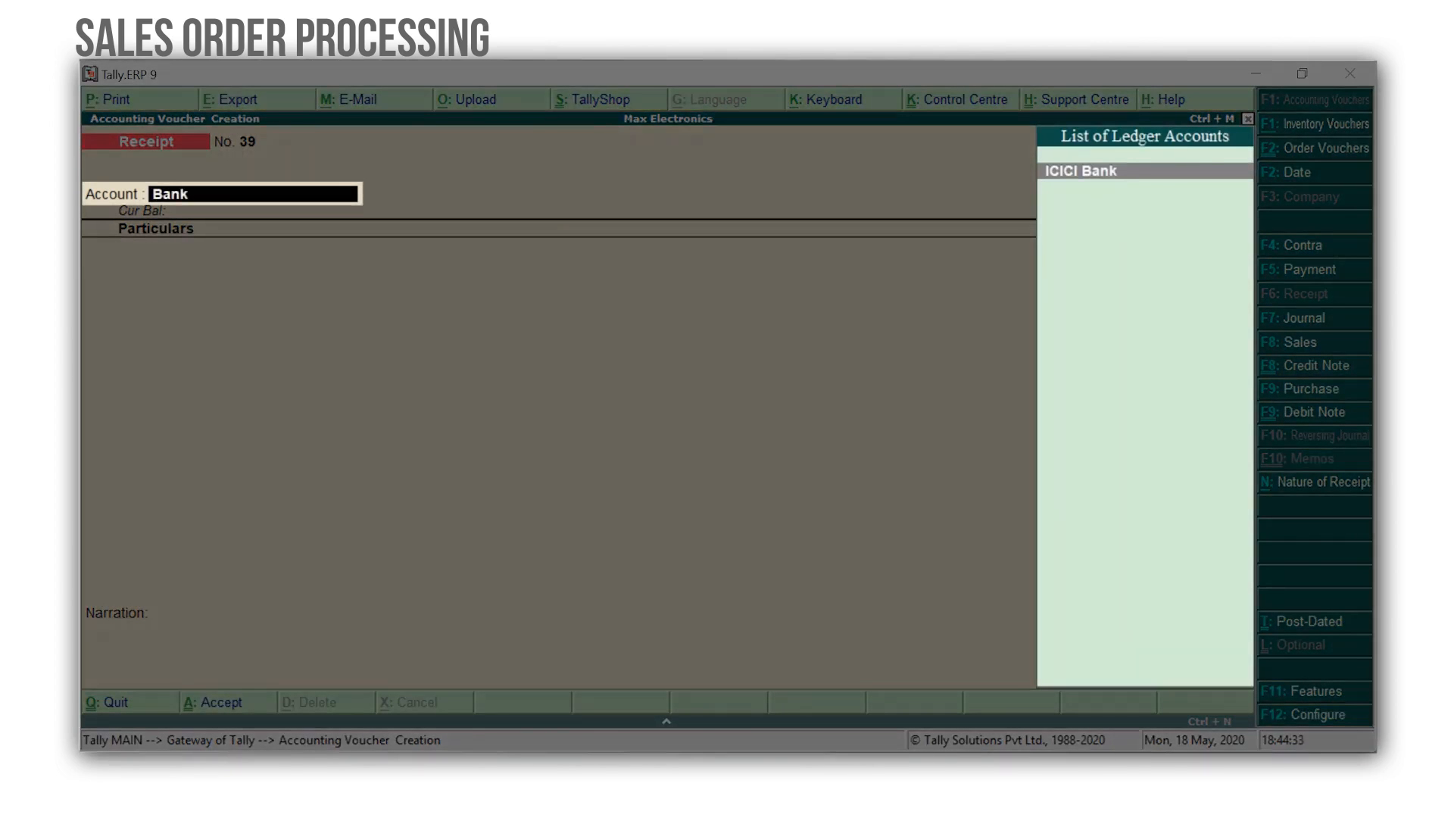
key(Return)
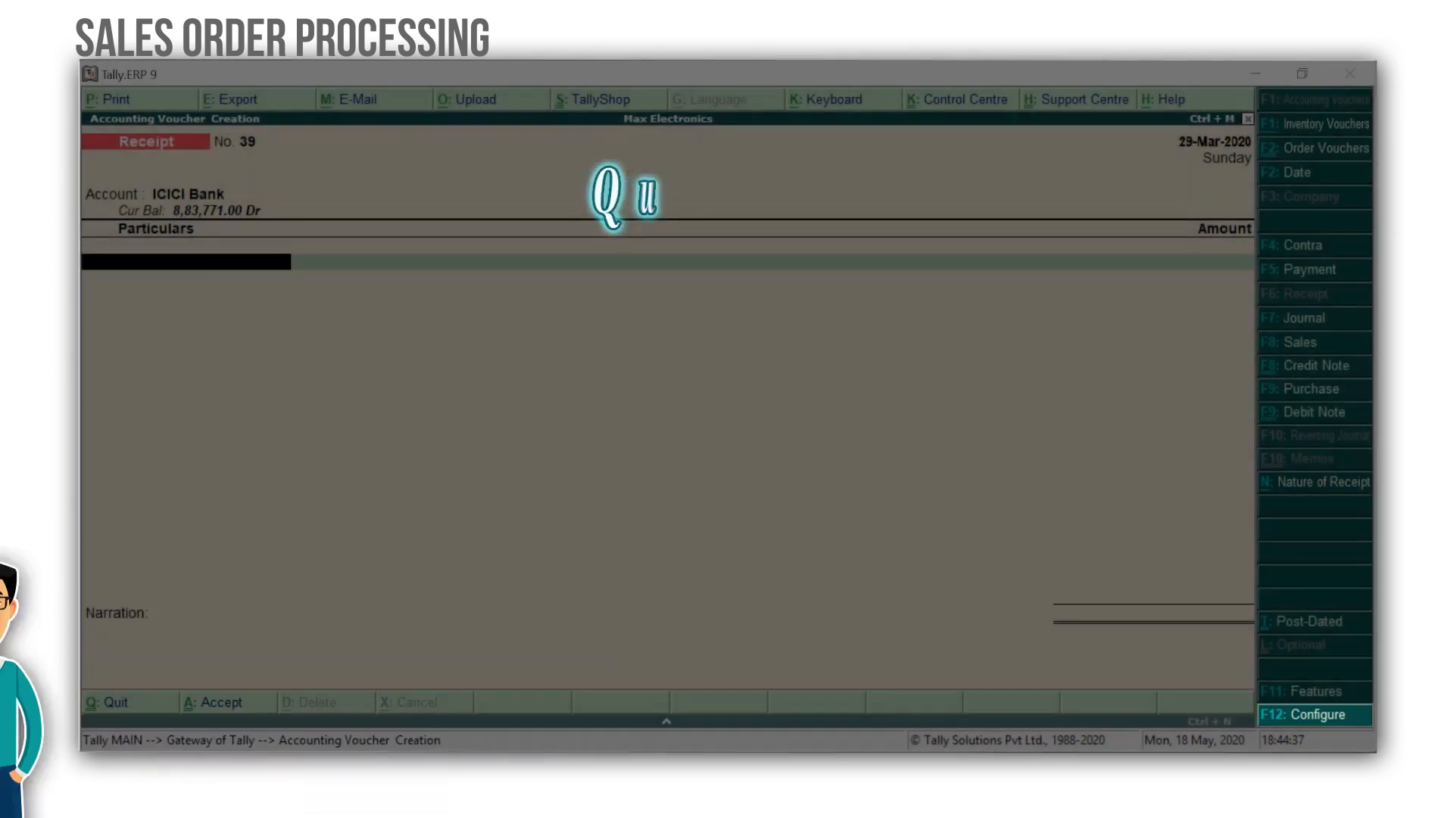
Turn on preallocation of bills for payment/receipt/journal vouchers in the receipt configuration.
key(F12)
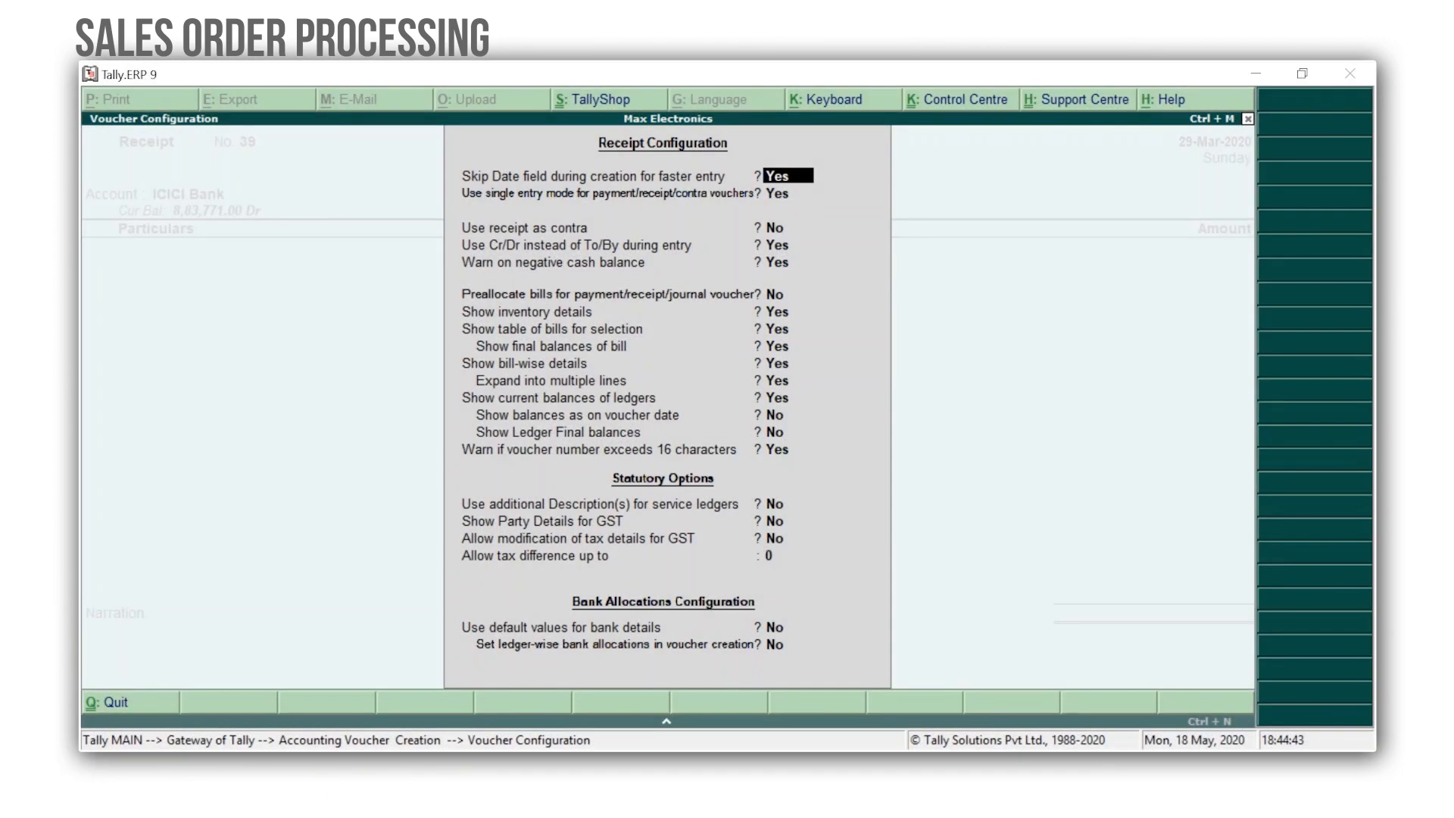
key(Down)
key(Down)
key(Down)
key(Down)
key(Down)
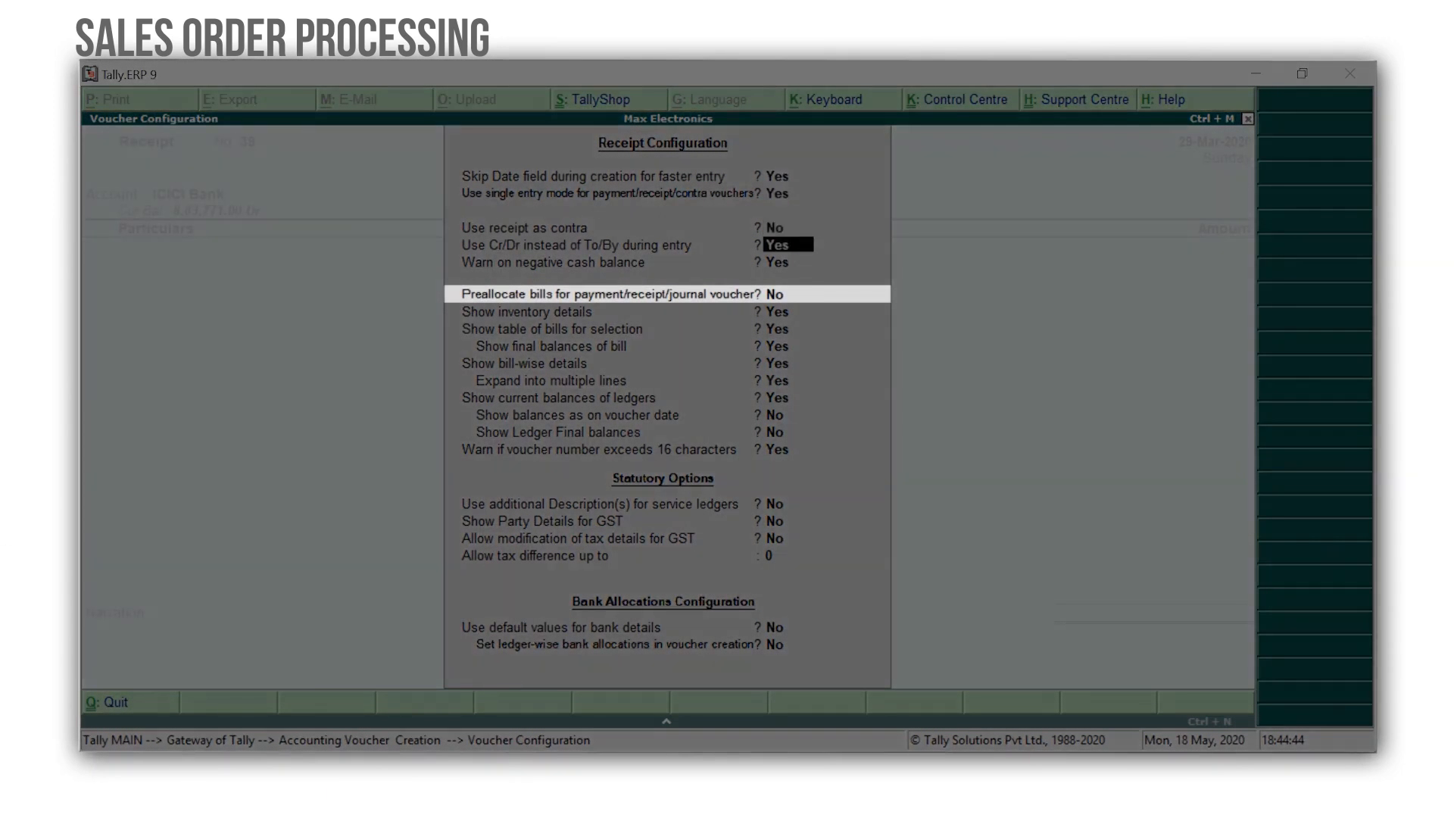
key(y)
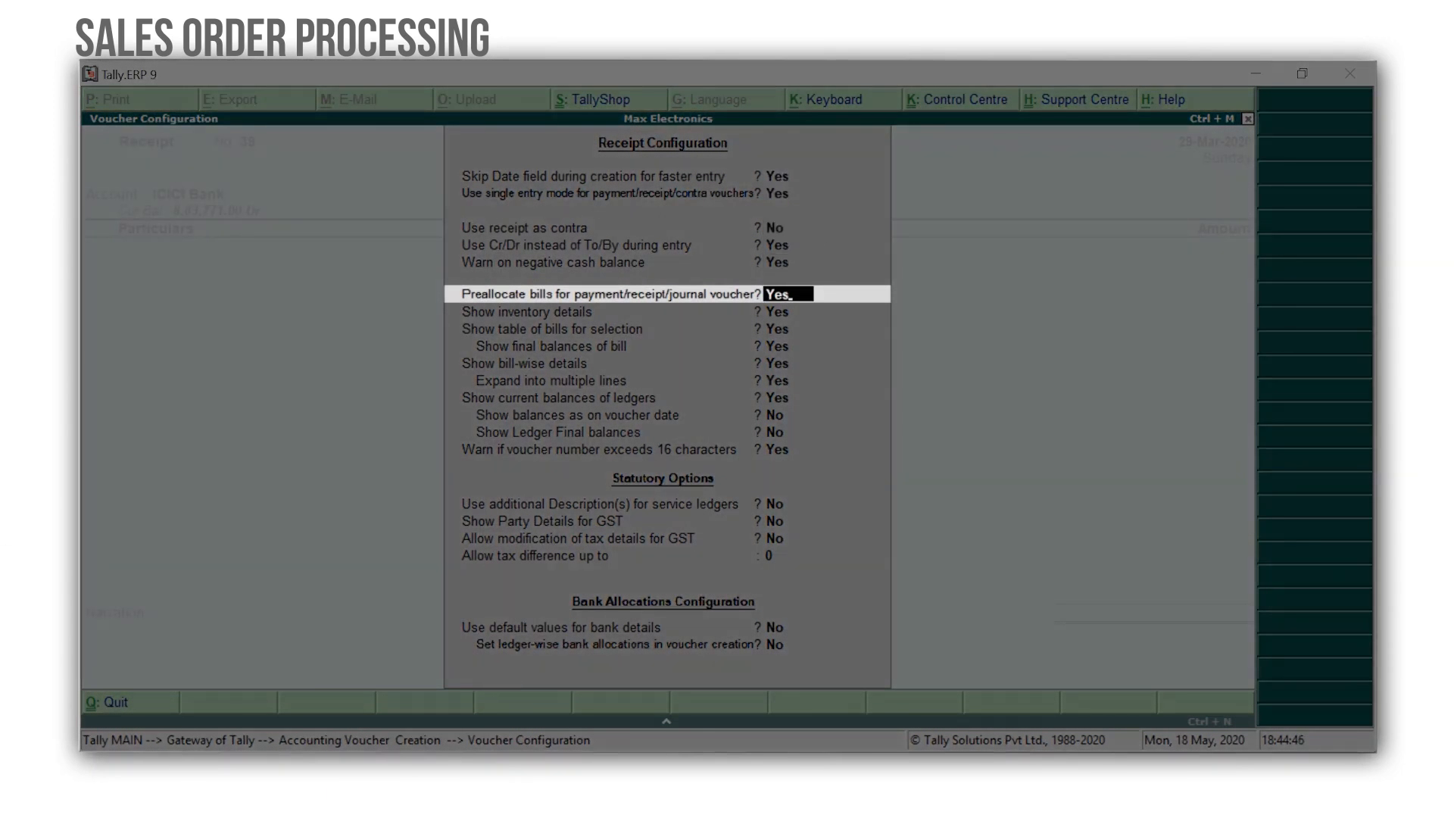
key(ctrl+a)
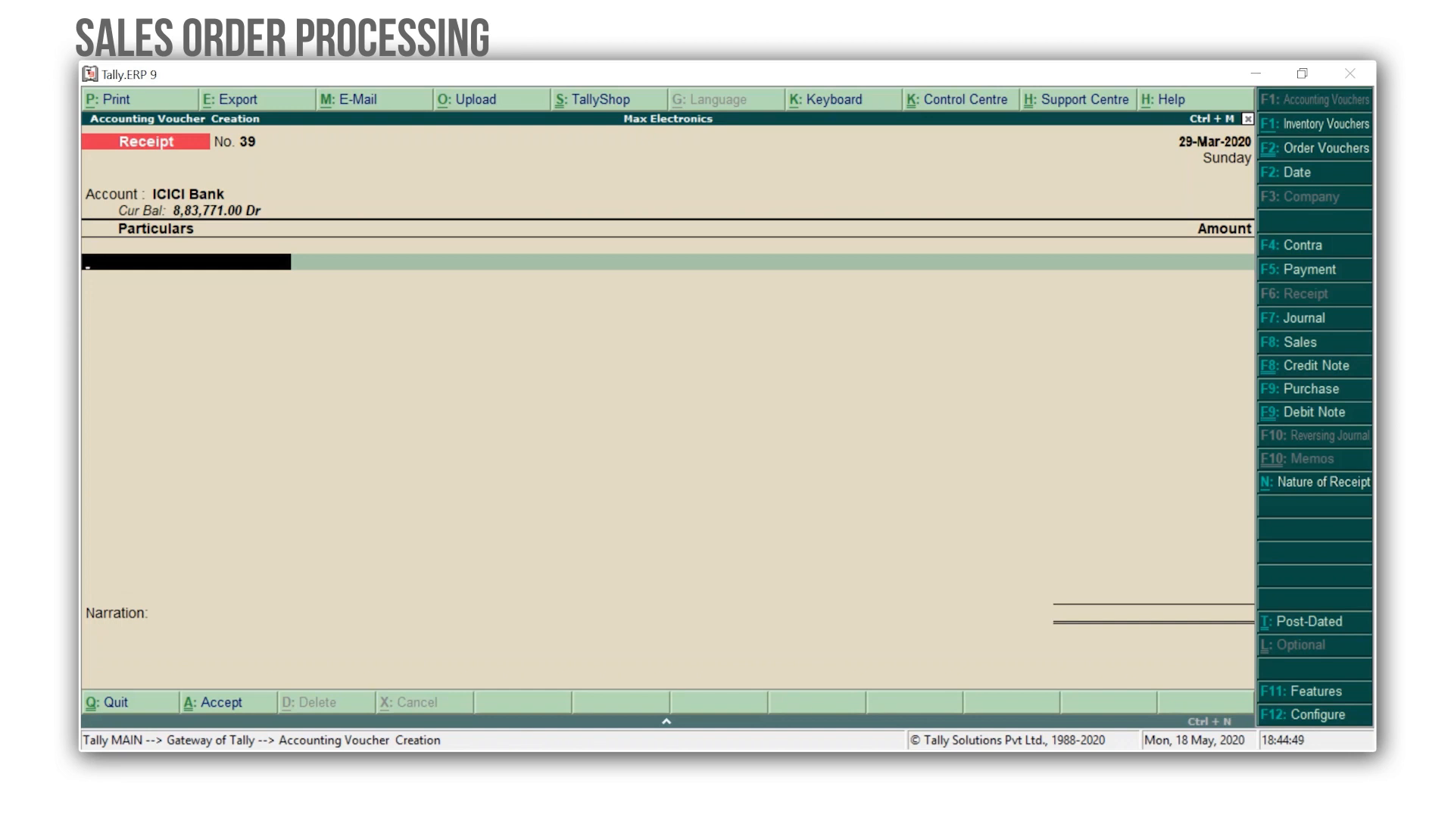
Credit Hi-Tech Computer World against pending bill 48 for 69,620.00.
text(hi)
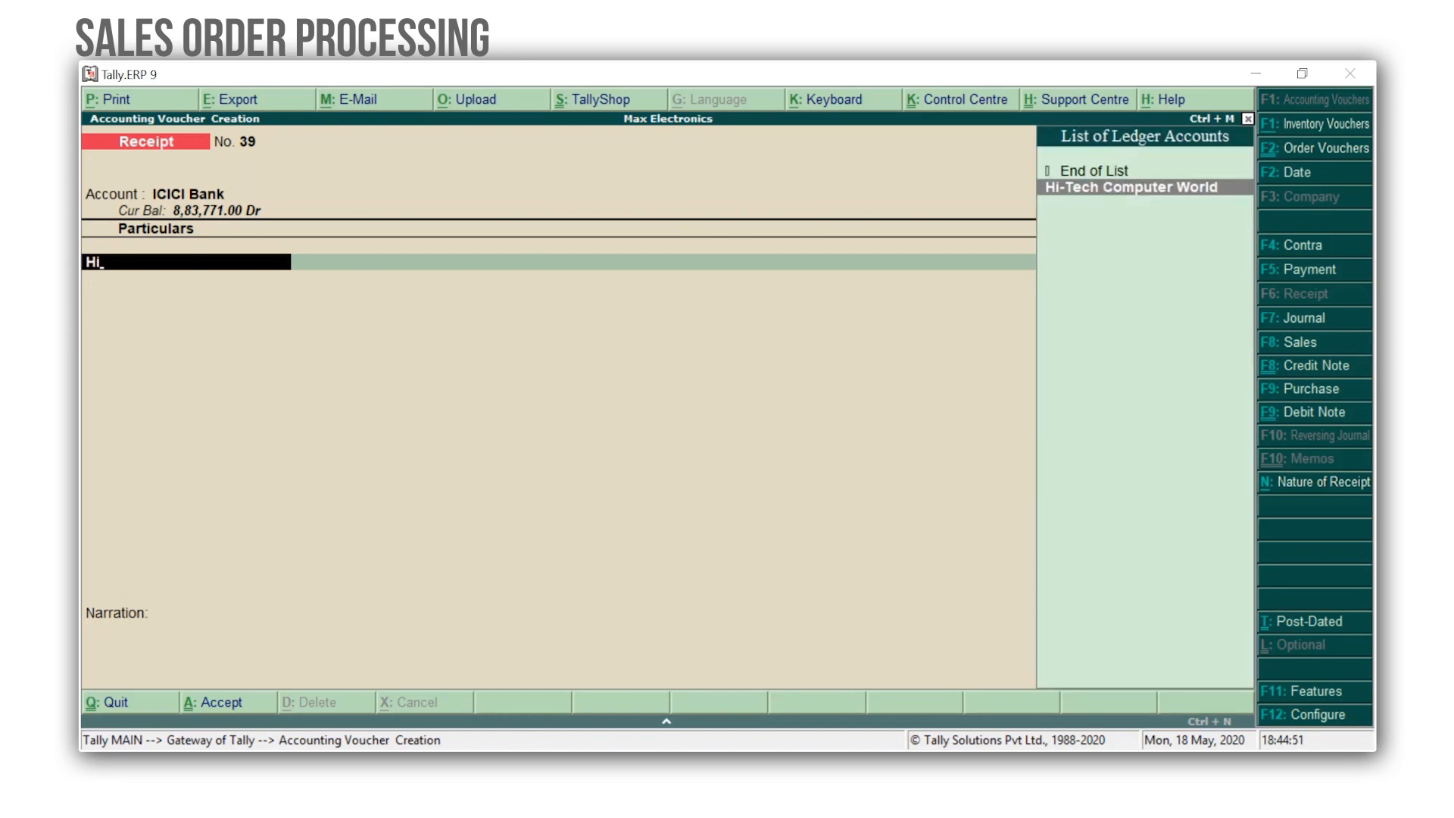
key(Return)
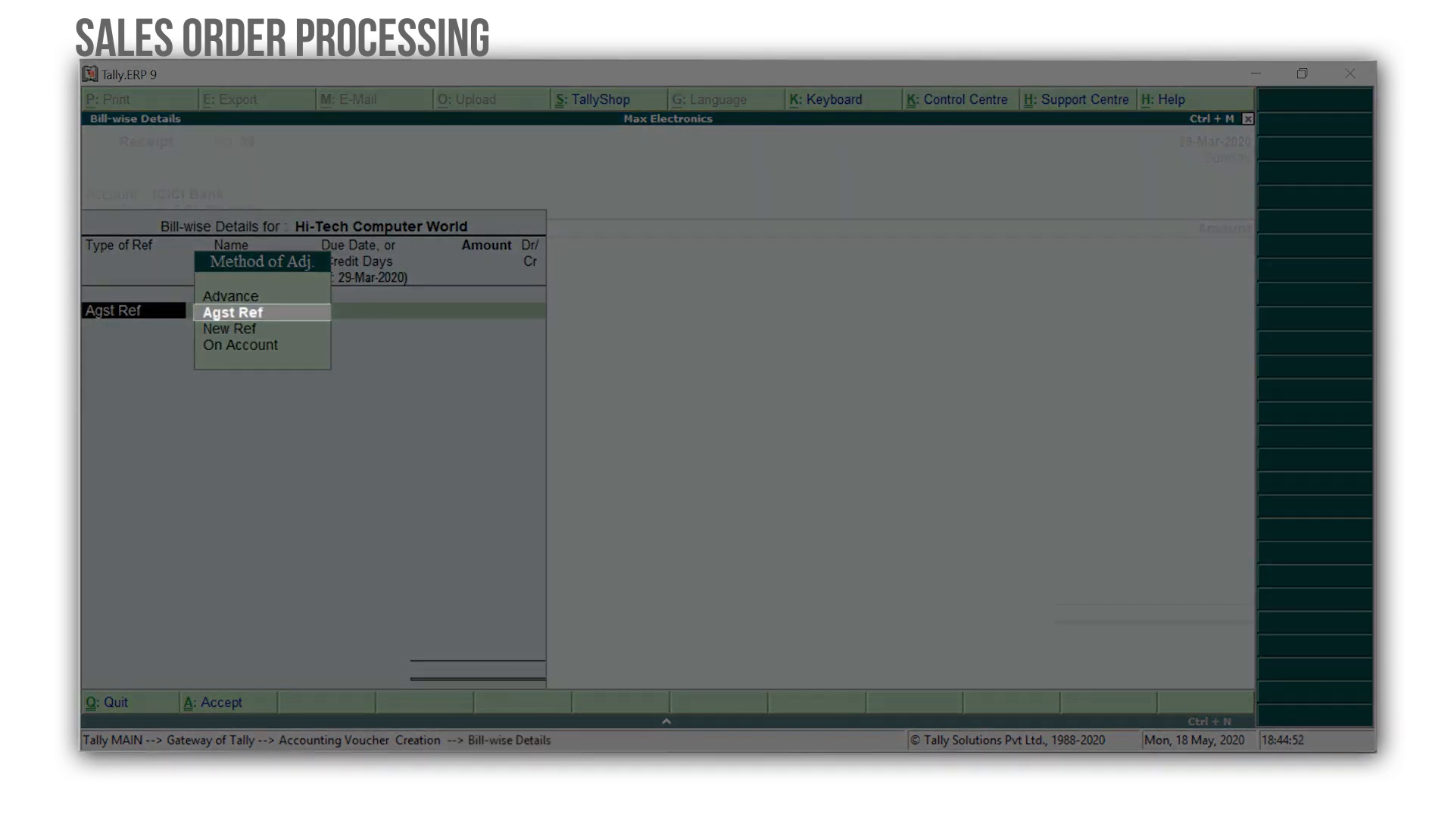
key(Return)
key(Down)
key(Down)
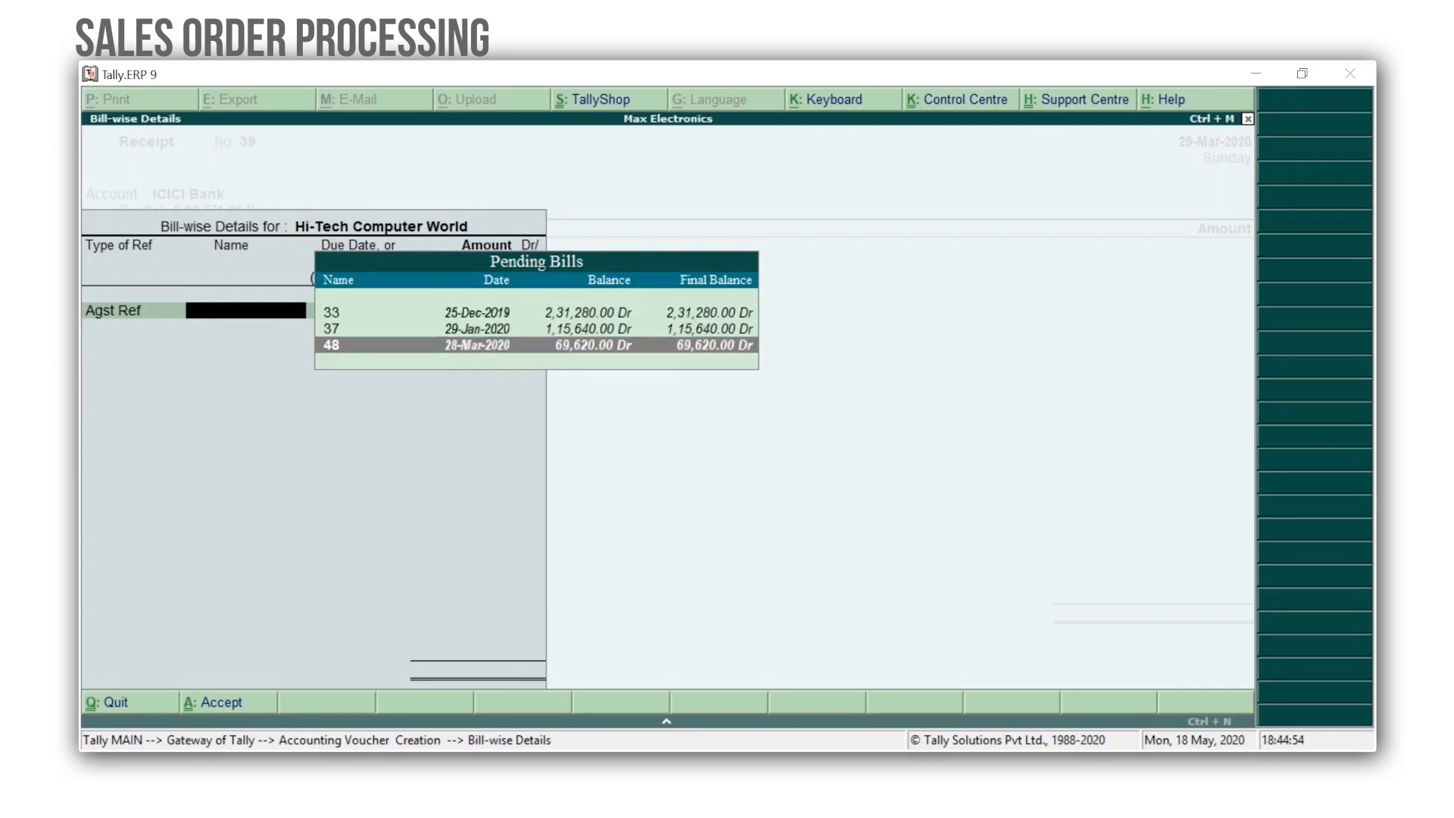
key(Return)
key(Return)
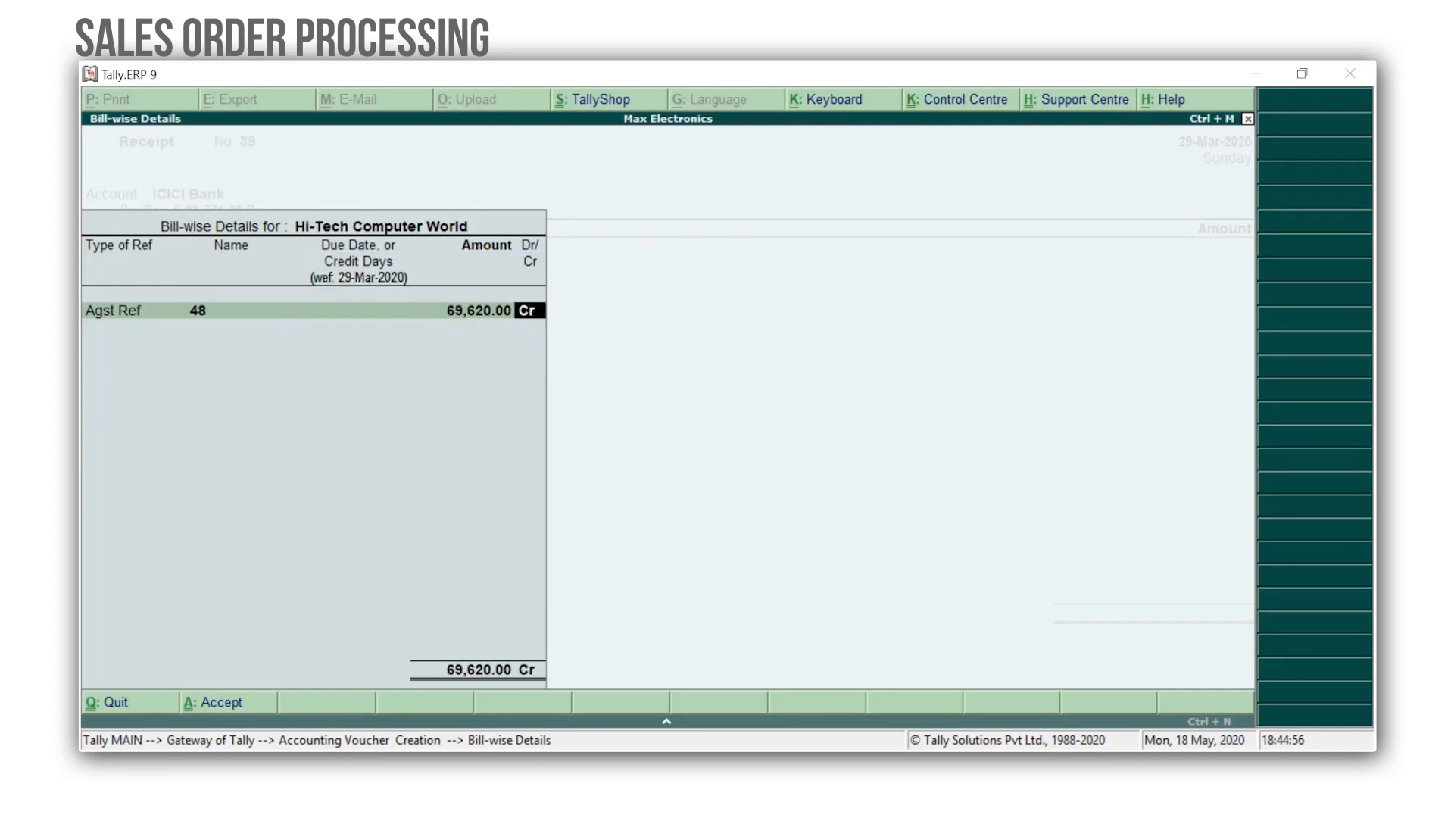
key(Return)
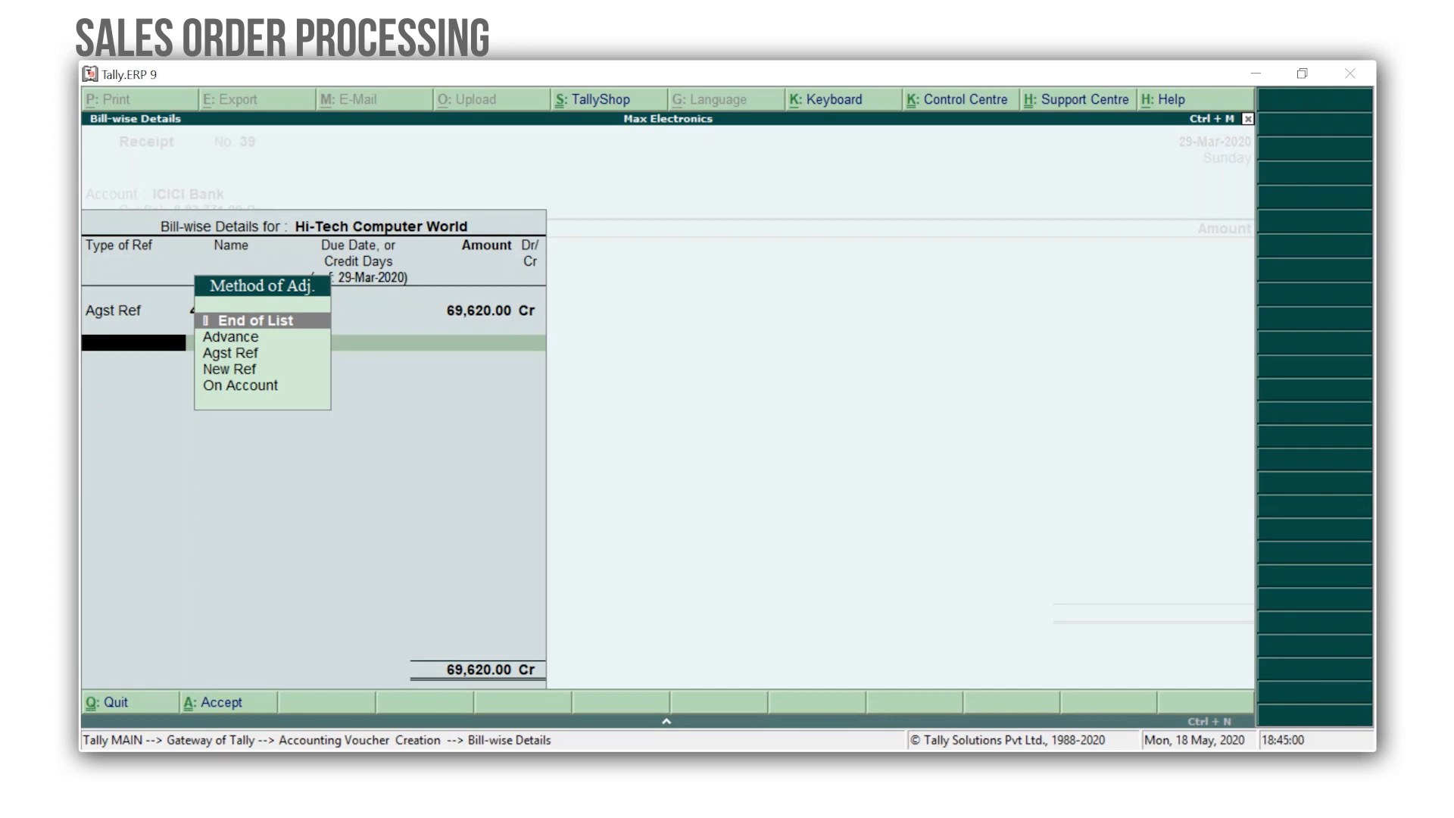
key(Return)
key(Return)
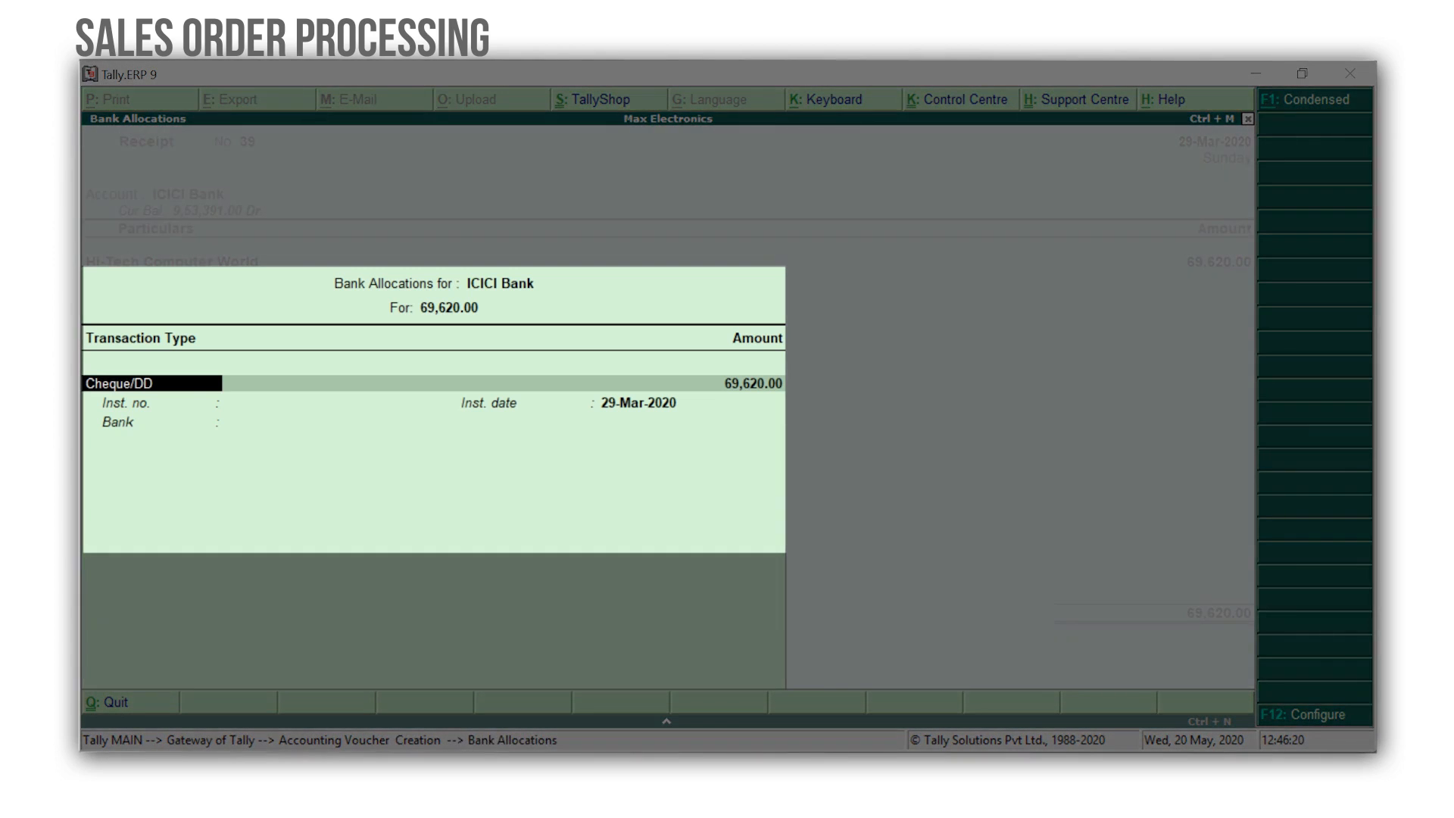
Enter the cheque instrument number in the ICICI Bank allocation and save the receipt voucher.
key(Return)
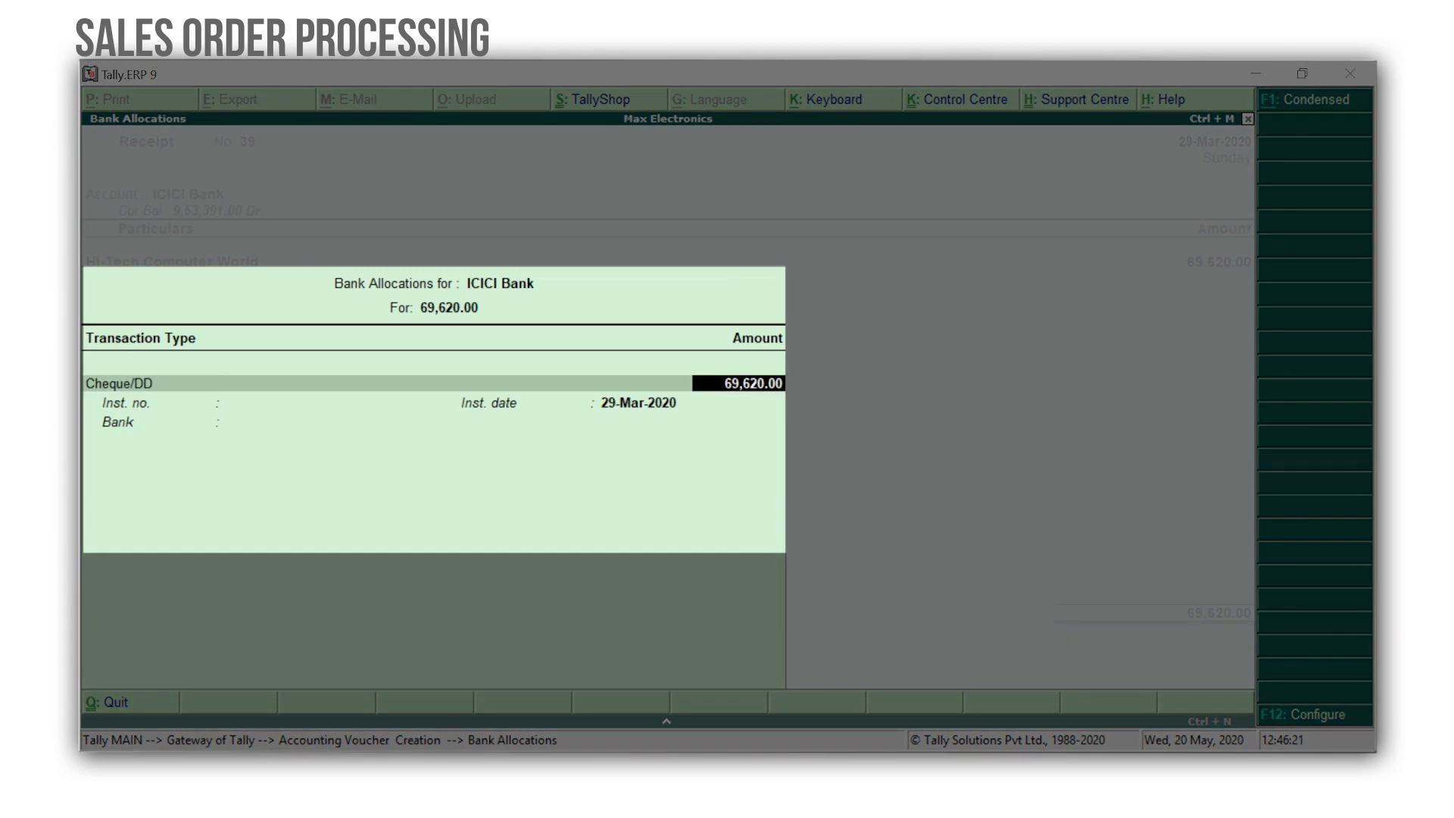
key(Return)
text(560068)
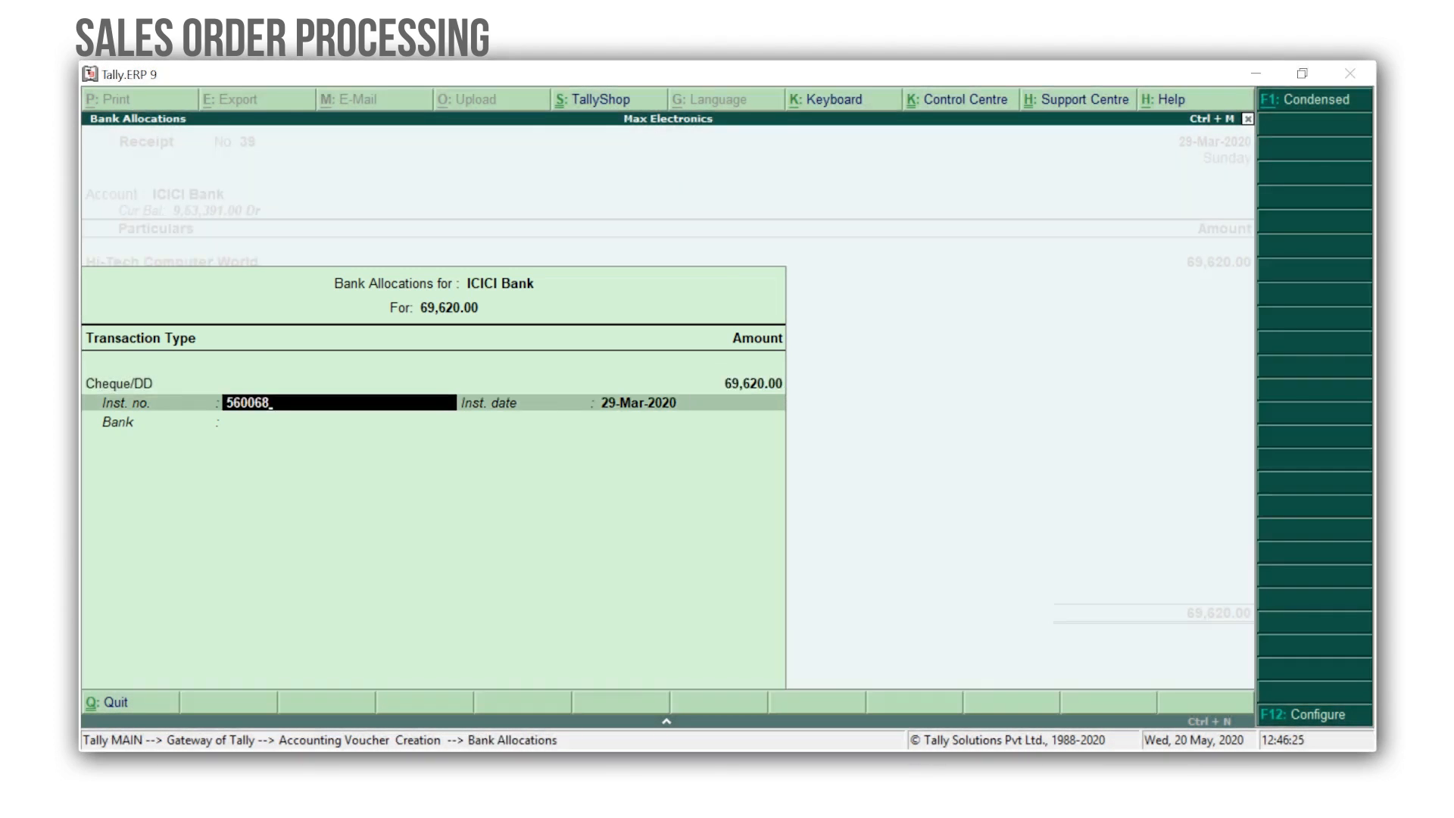
key(Return)
key(Return)
key(Return)
key(Return)
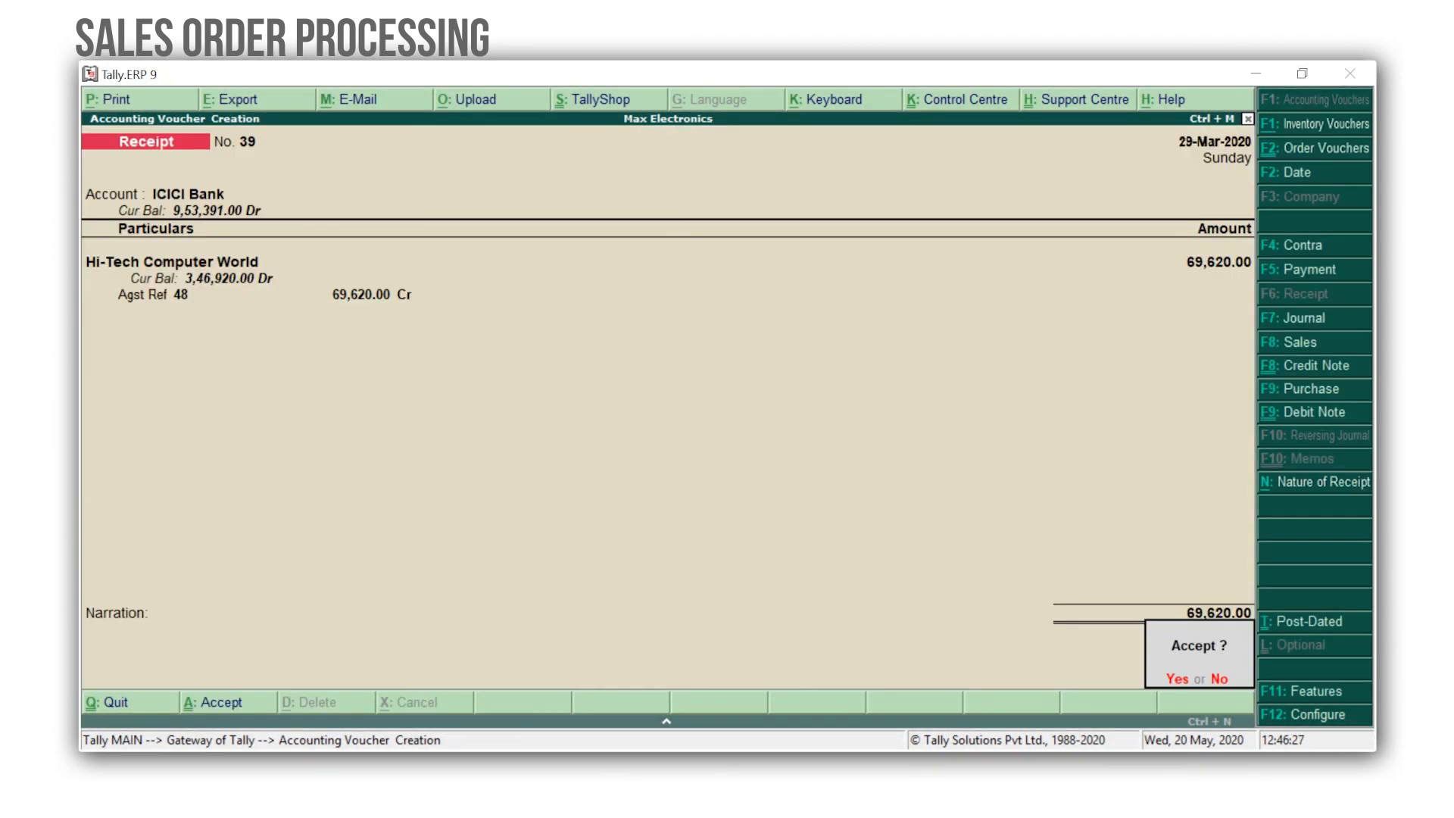
key(Return)
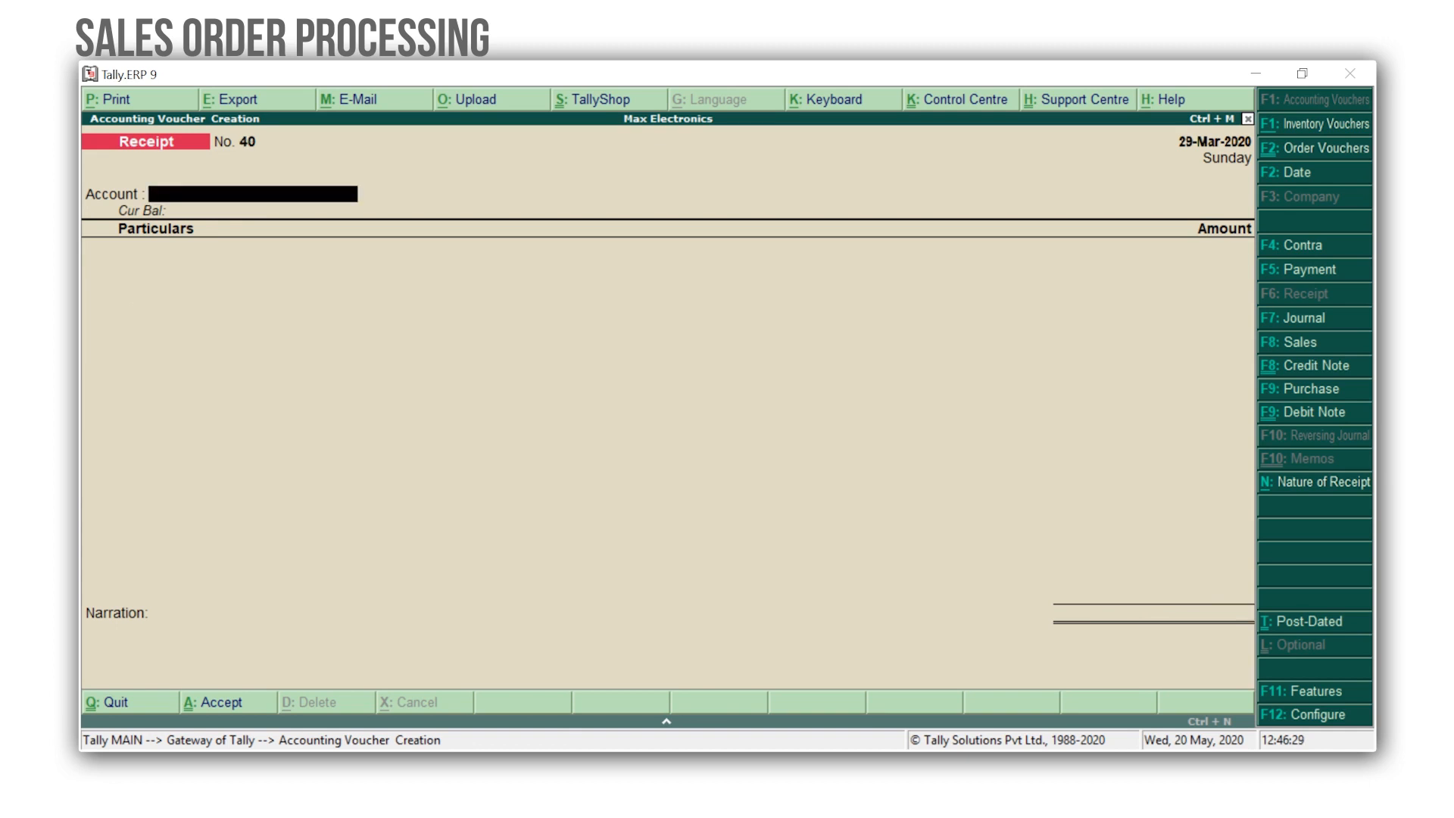